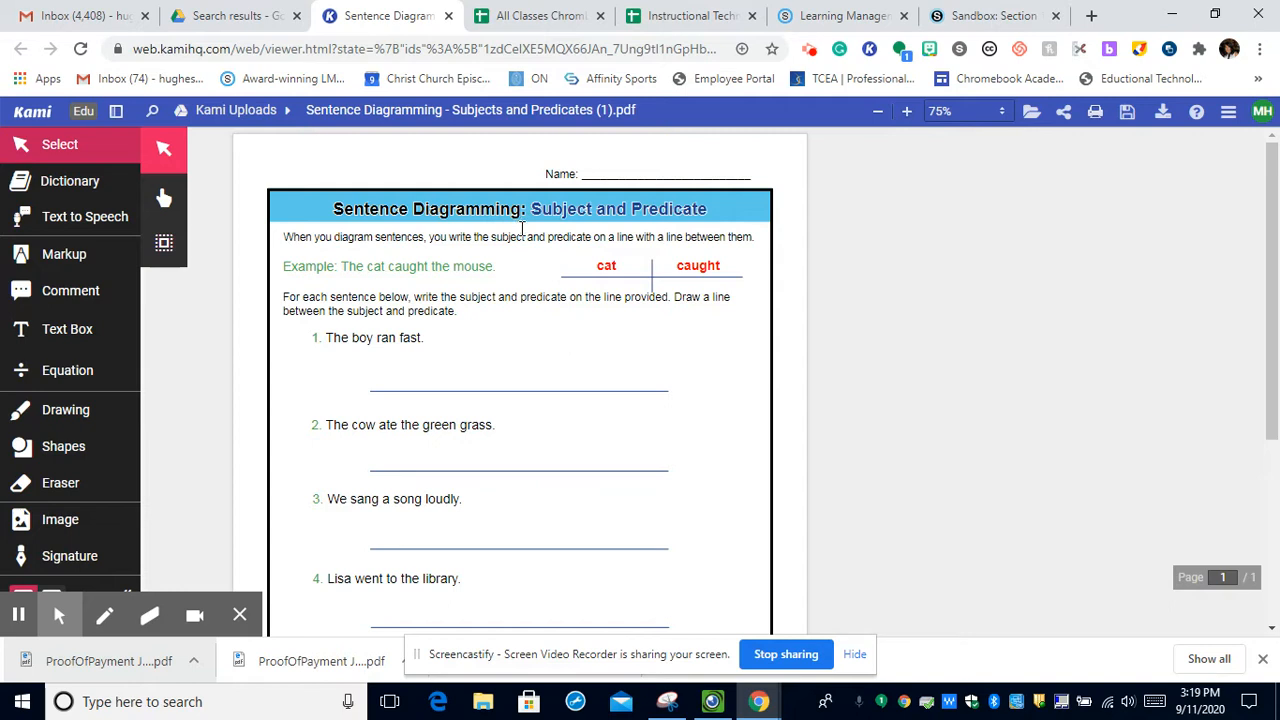
Examine the subject and predicate diagramming worksheet, from the instructions and cat example down to the sixth sentence.
scroll(521, 228, down, 2)
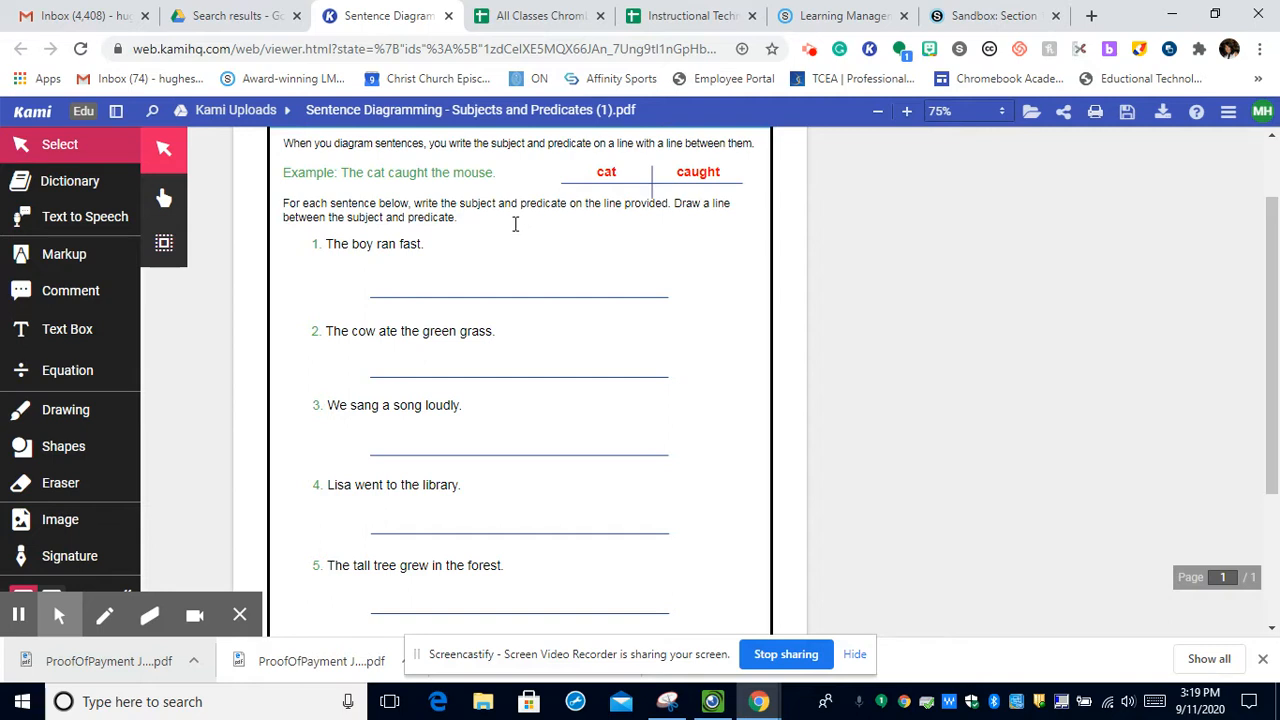
scroll(515, 224, up, 2)
scroll(515, 224, down, 2)
scroll(515, 224, up, 2)
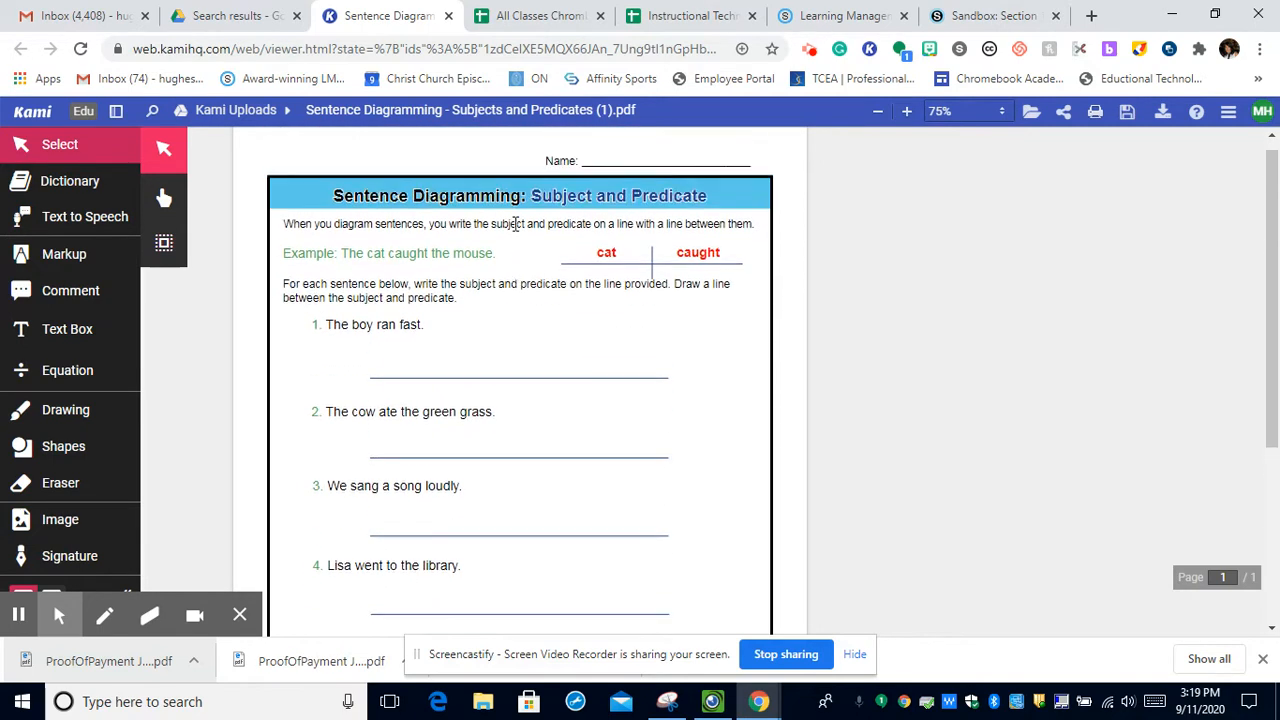
scroll(515, 224, down, 6)
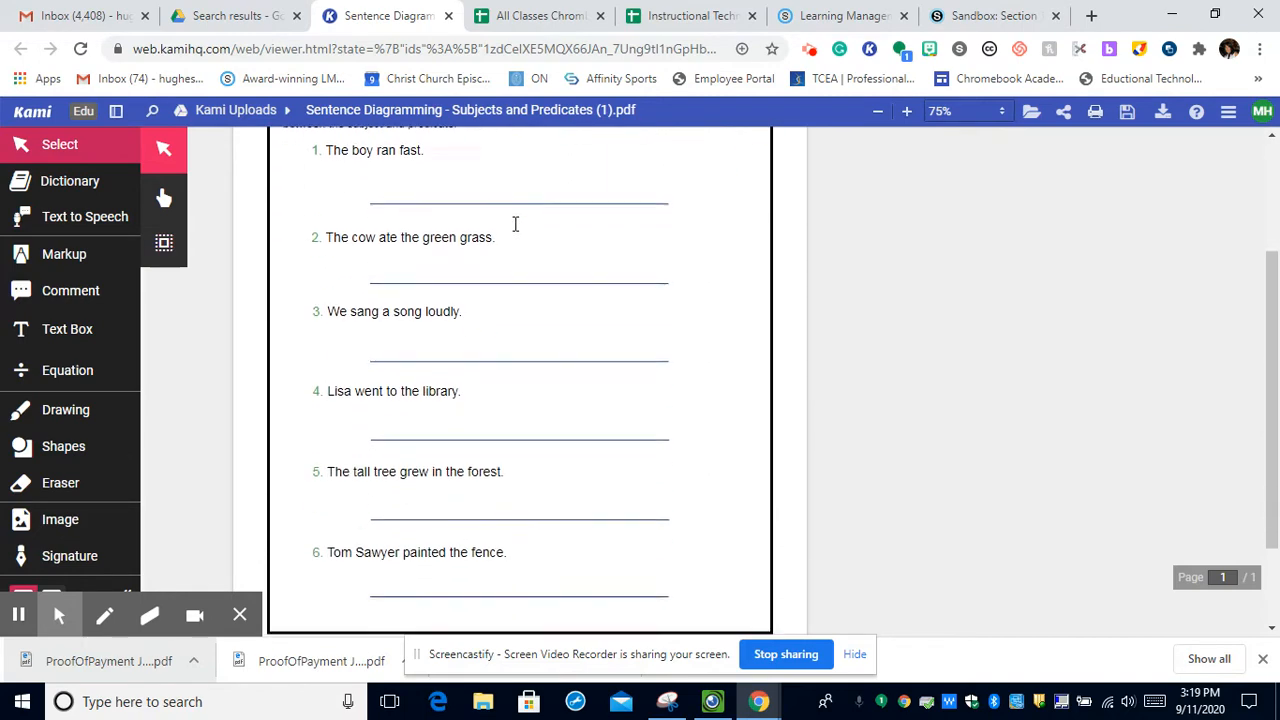
scroll(515, 224, up, 4)
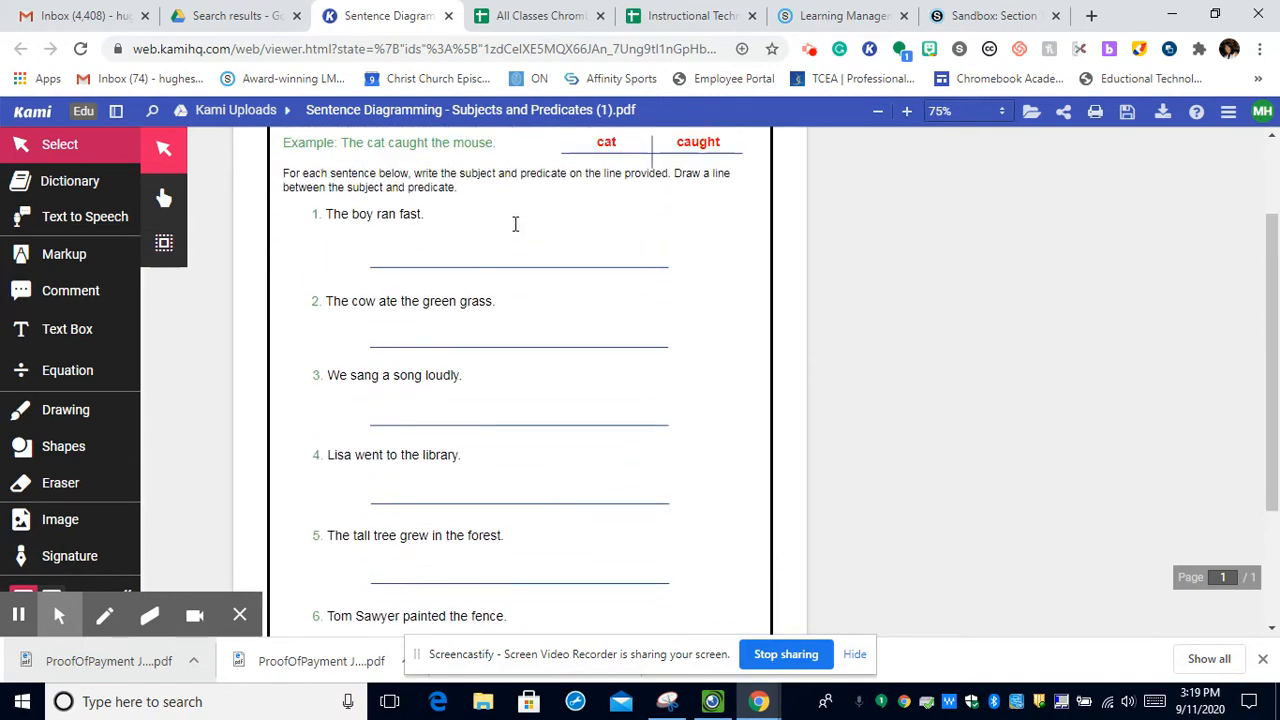
scroll(515, 224, down, 2)
scroll(515, 224, up, 2)
scroll(515, 224, up, 2)
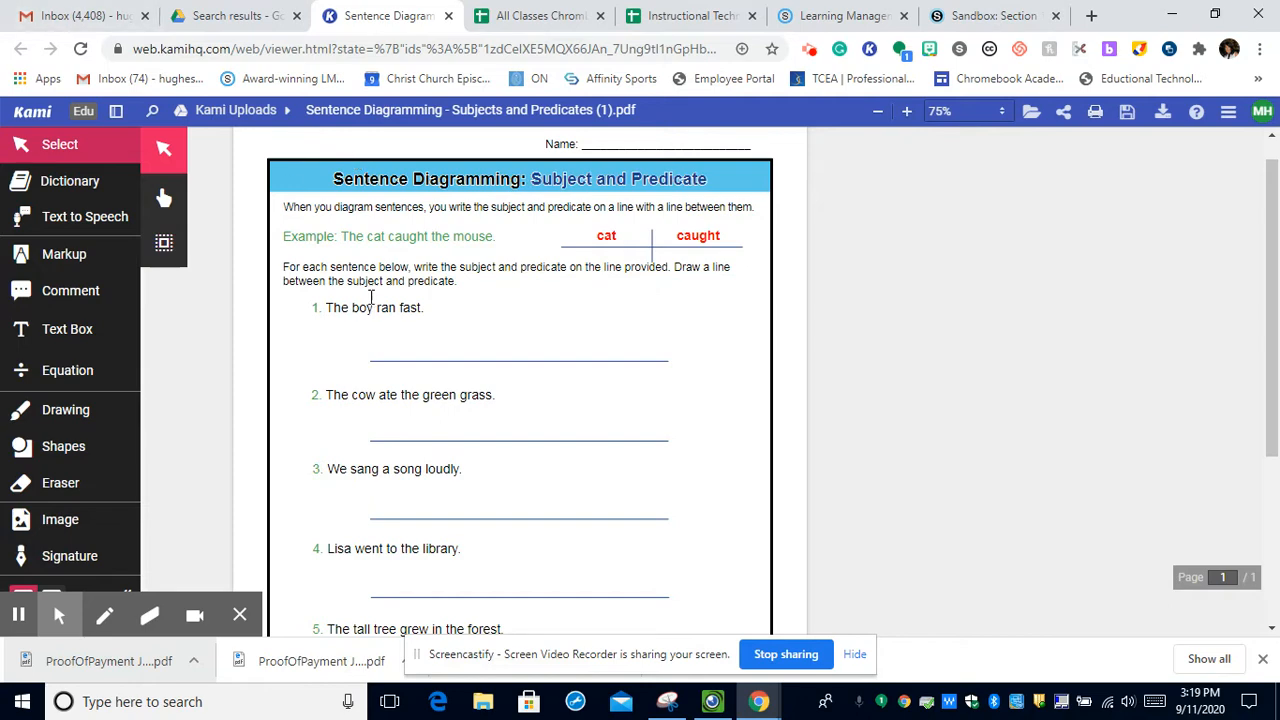
scroll(386, 307, down, 1)
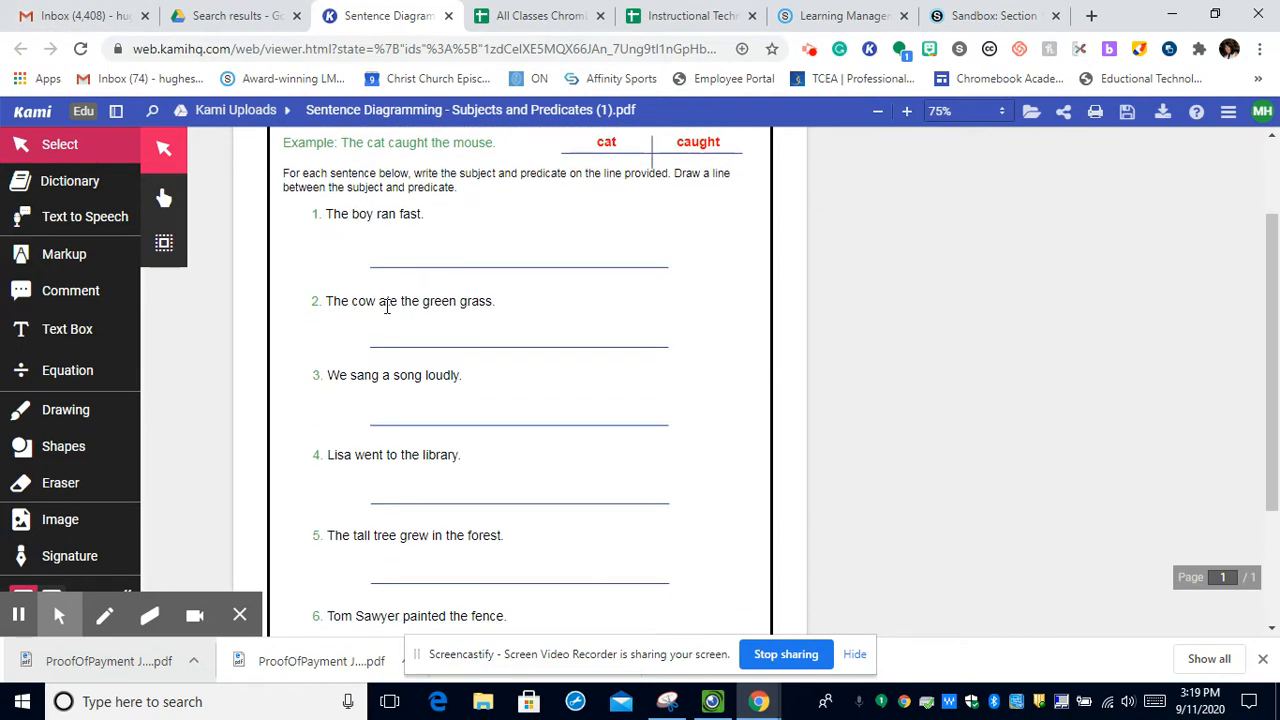
scroll(386, 307, down, 1)
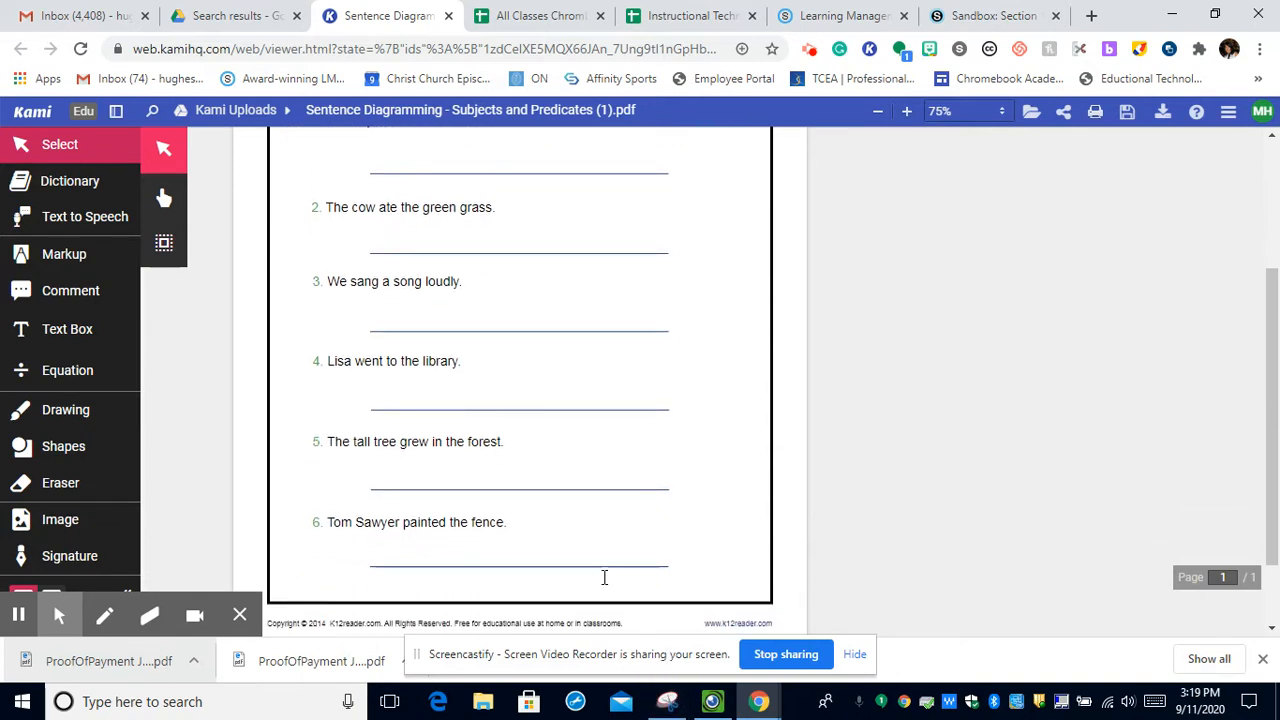
scroll(600, 577, up, 1)
scroll(578, 551, up, 1)
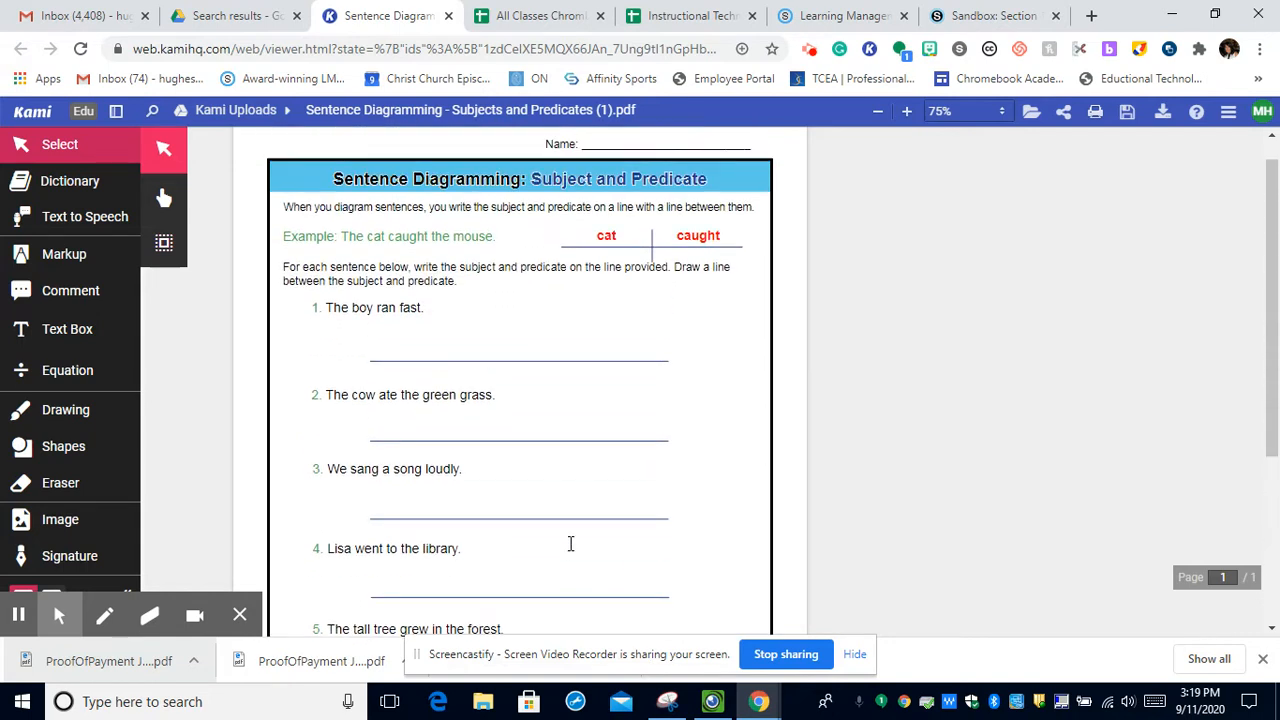
scroll(570, 543, up, 1)
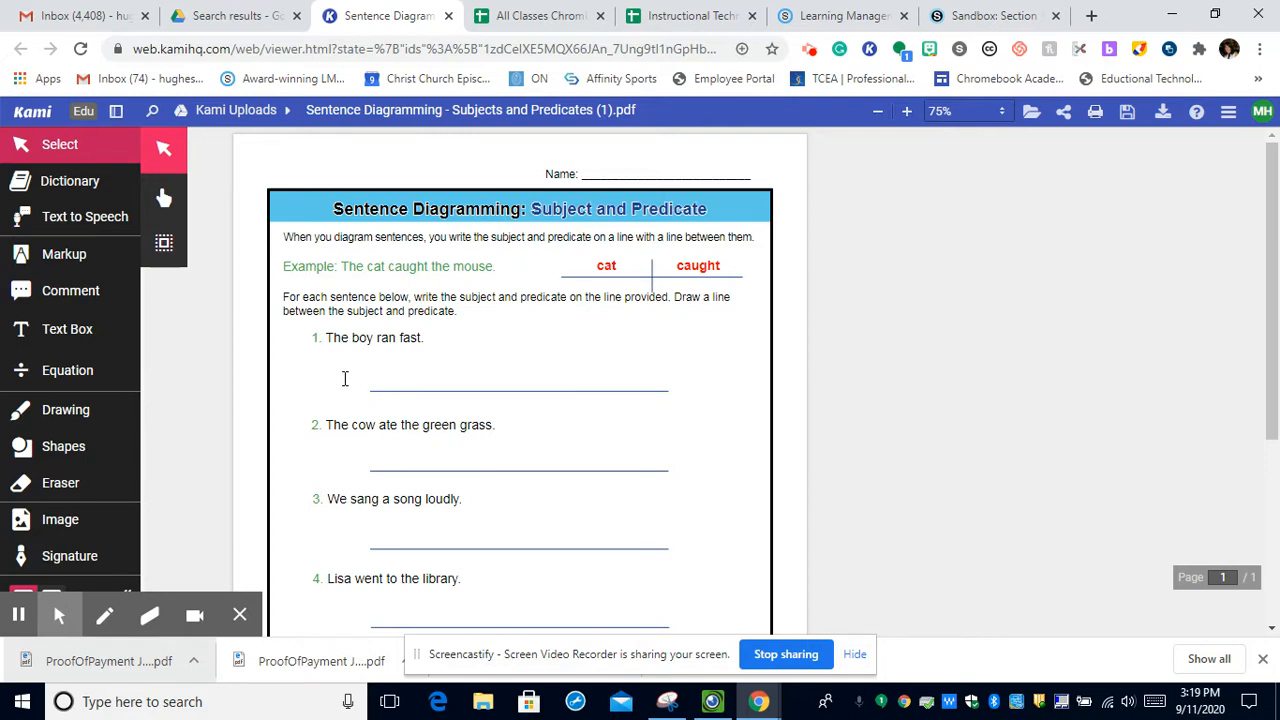
scroll(469, 517, down, 2)
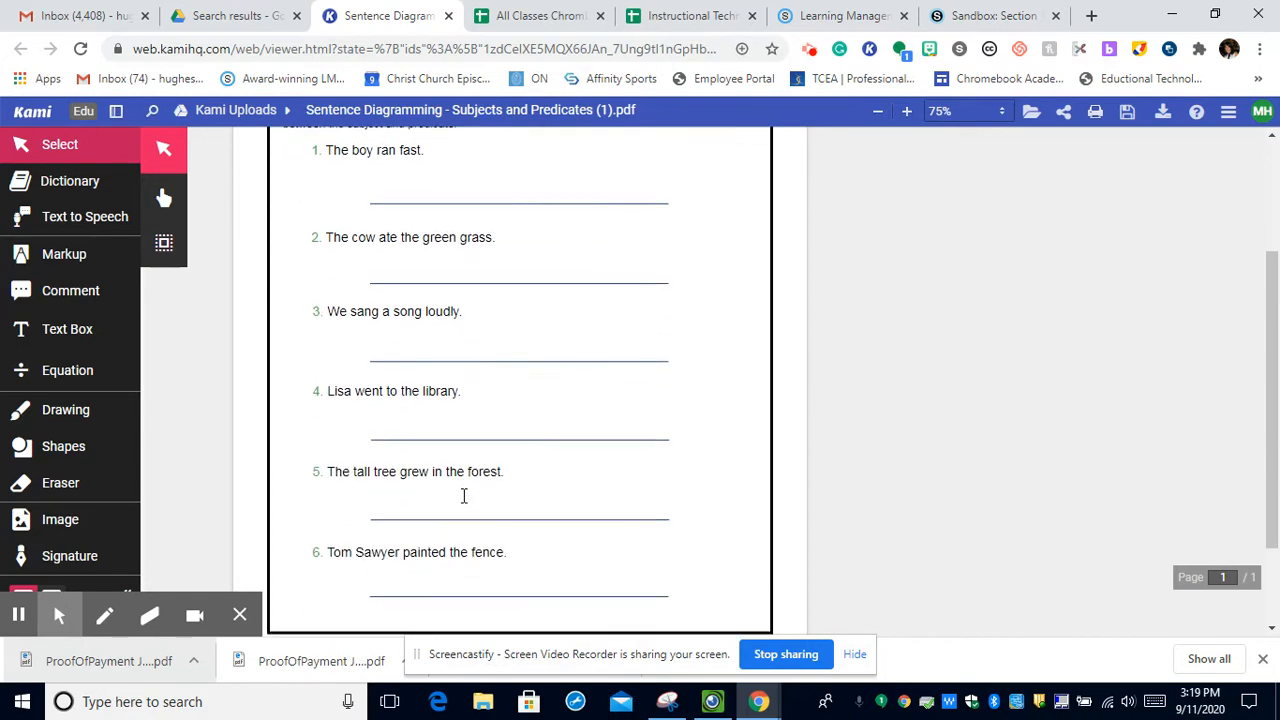
scroll(466, 505, up, 2)
scroll(463, 497, down, 1)
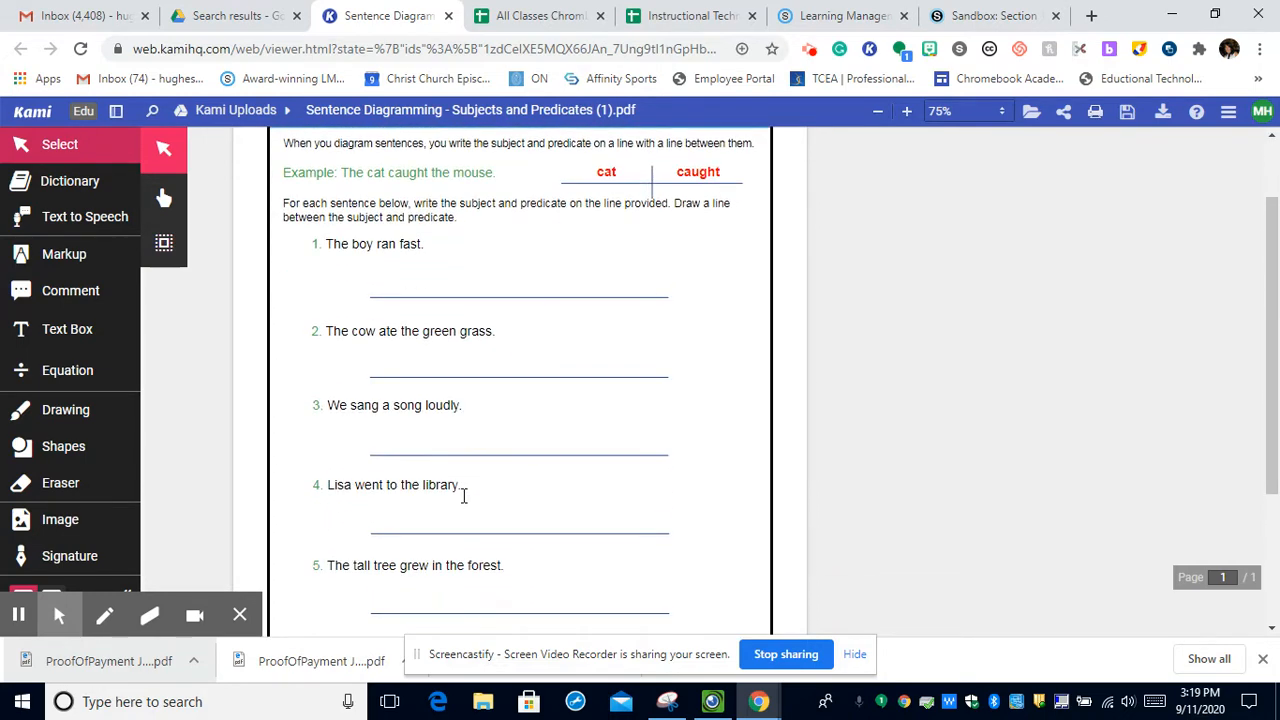
click(665, 703)
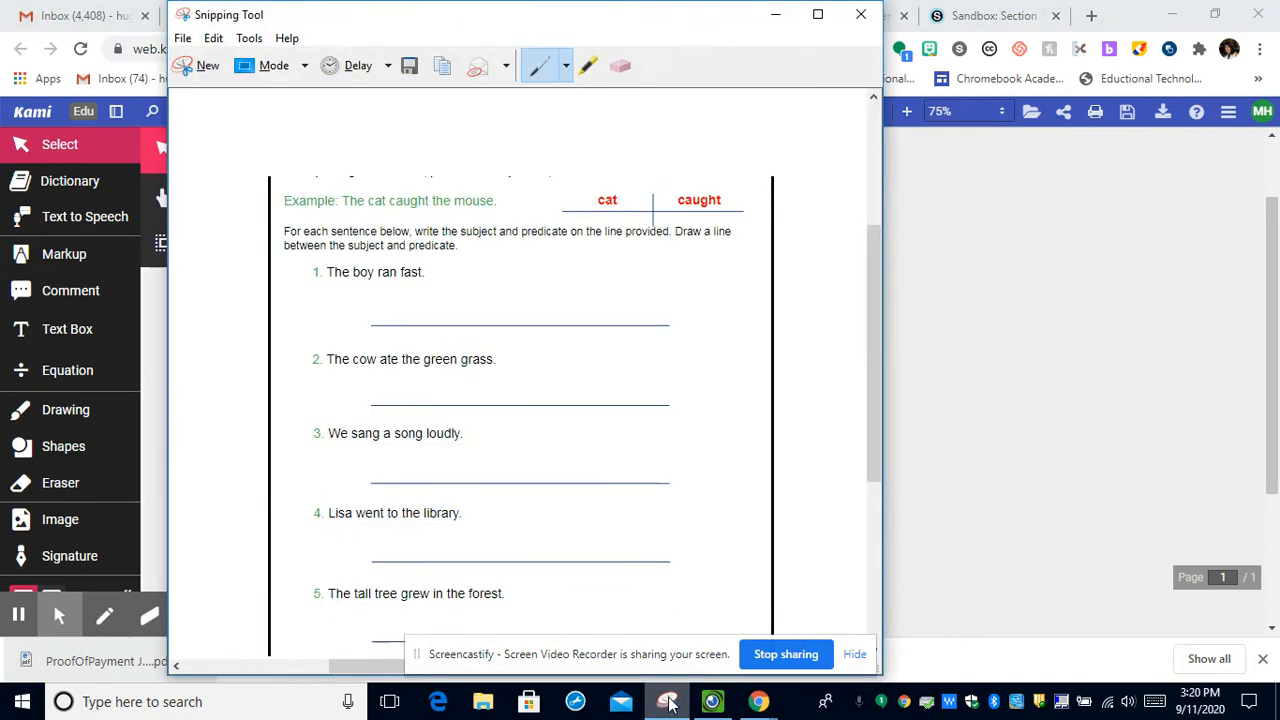
click(858, 12)
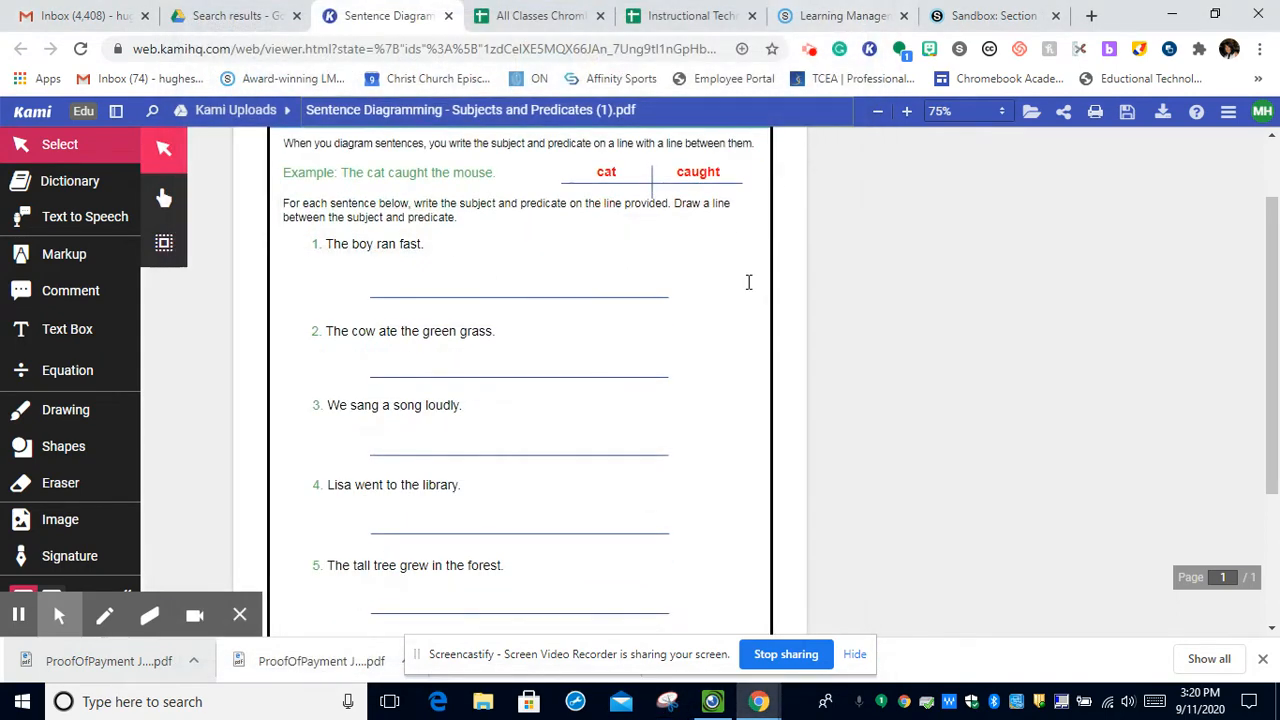
click(668, 703)
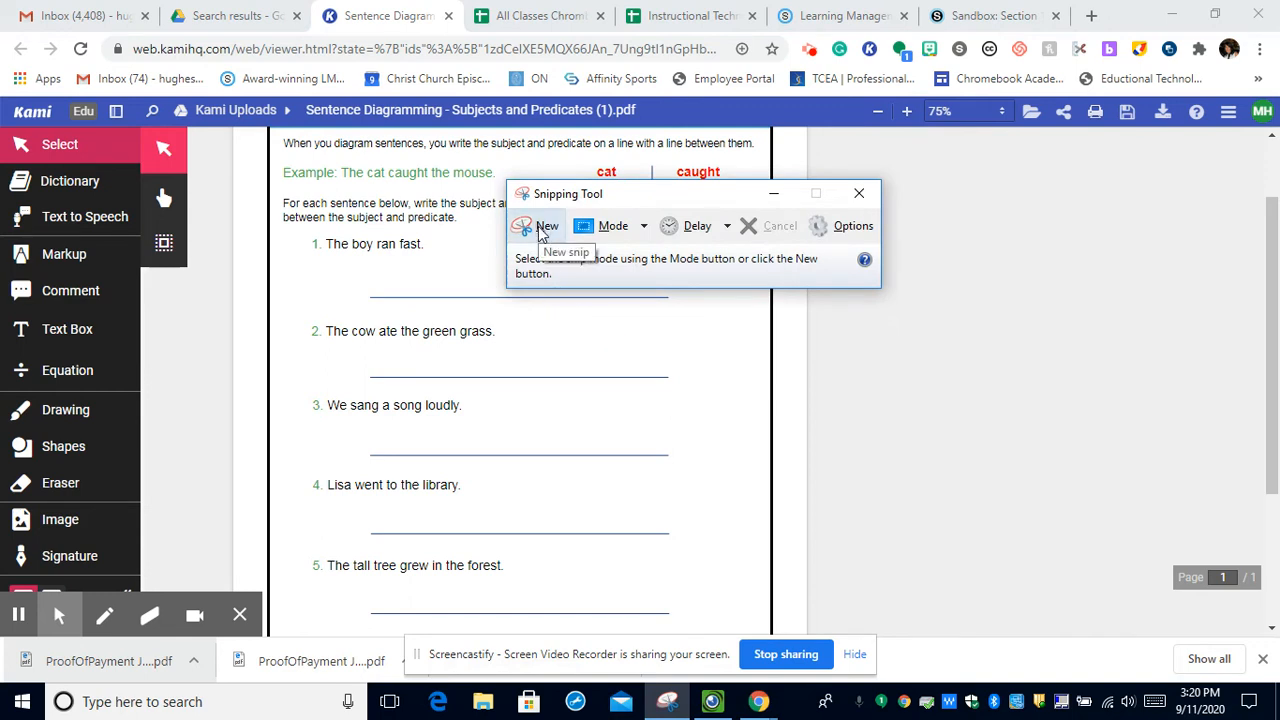
click(858, 193)
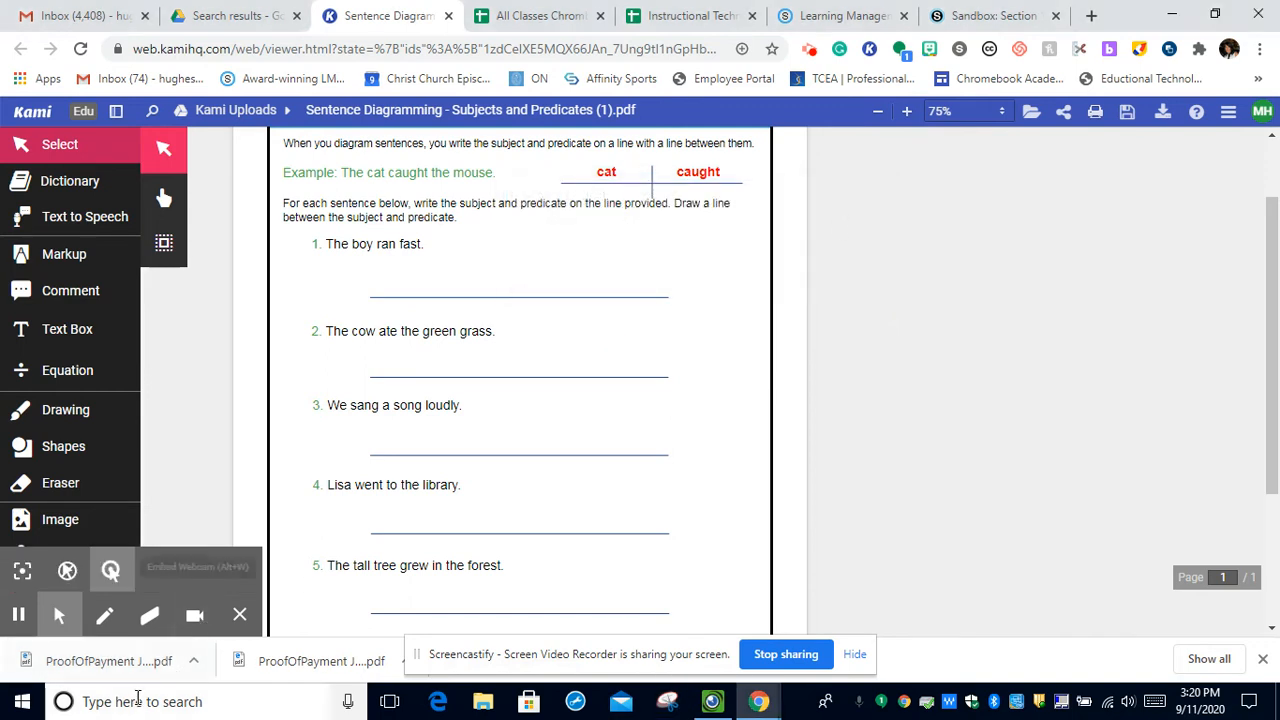
Search the computer for "snipp" to locate the Snipping Tool, leaving the search without opening a result.
click(137, 701)
text(s)
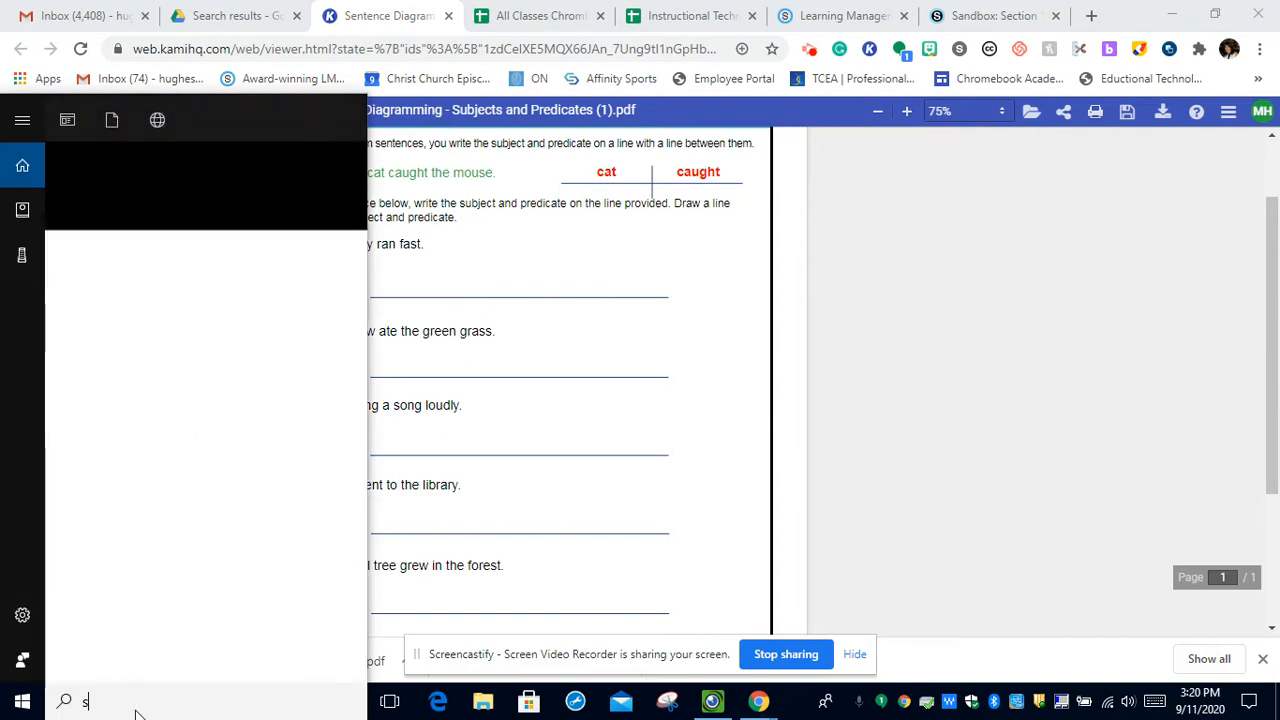
text(nipp)
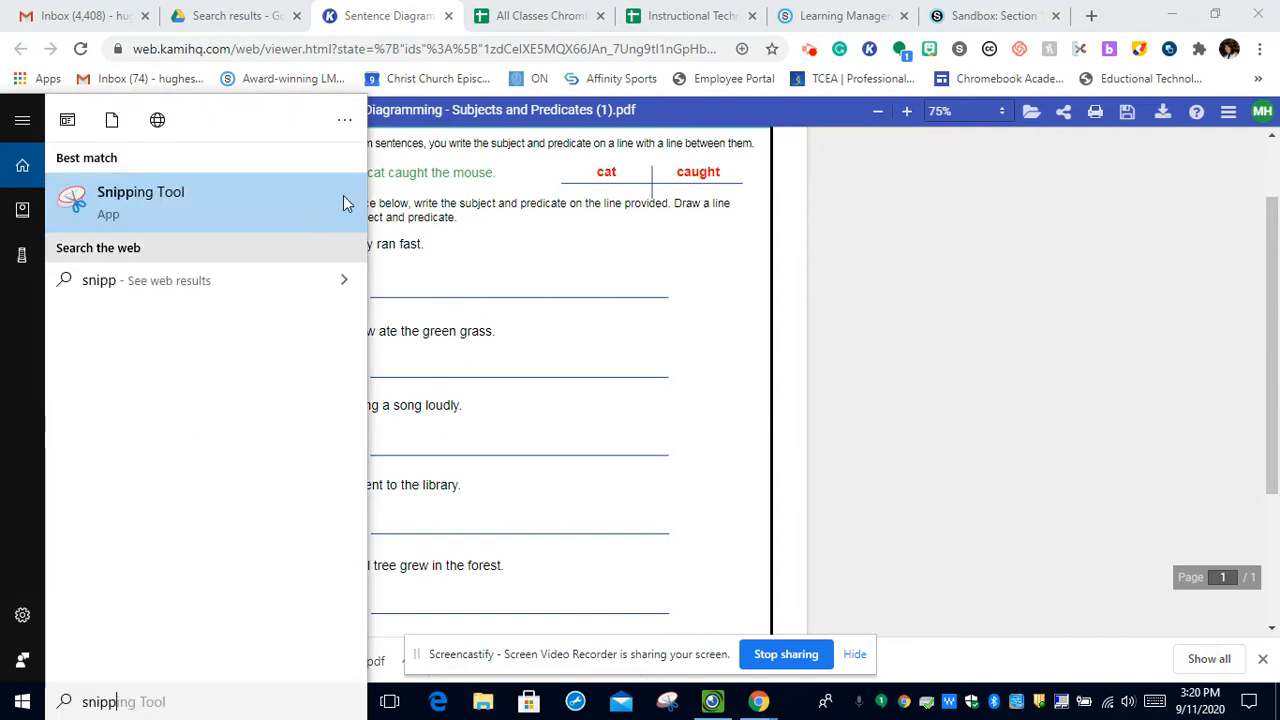
click(345, 121)
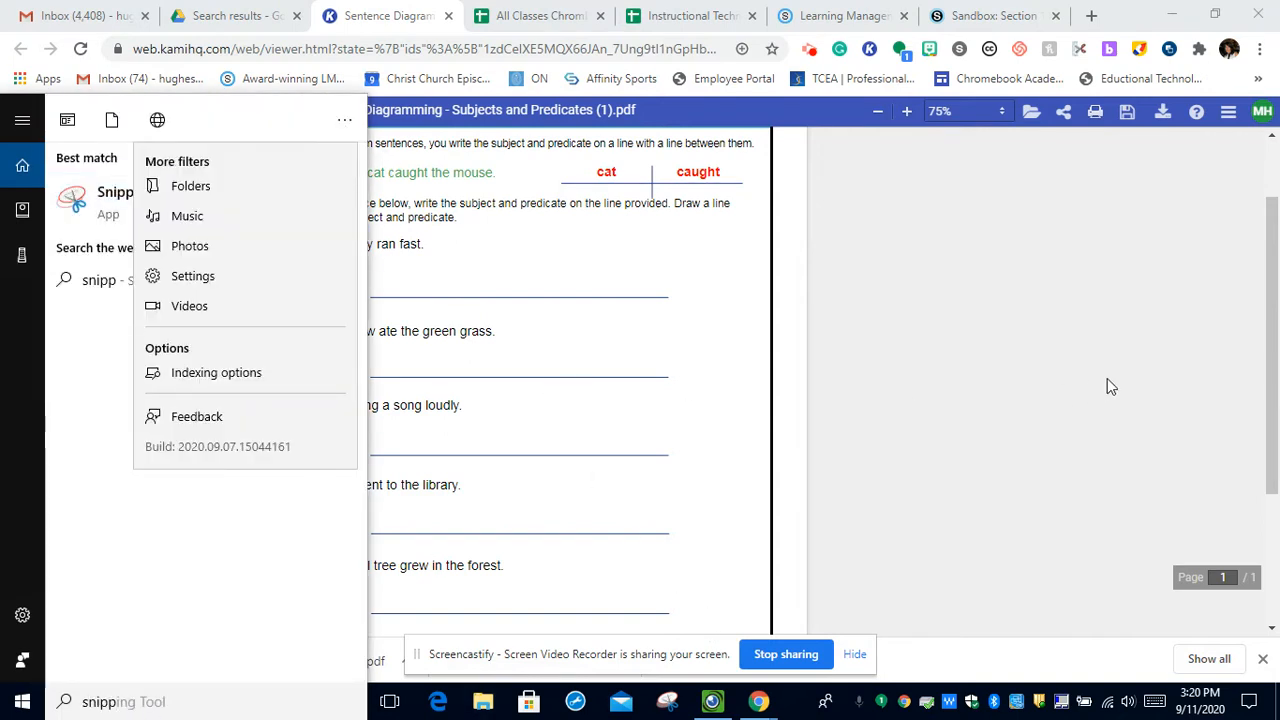
click(1109, 383)
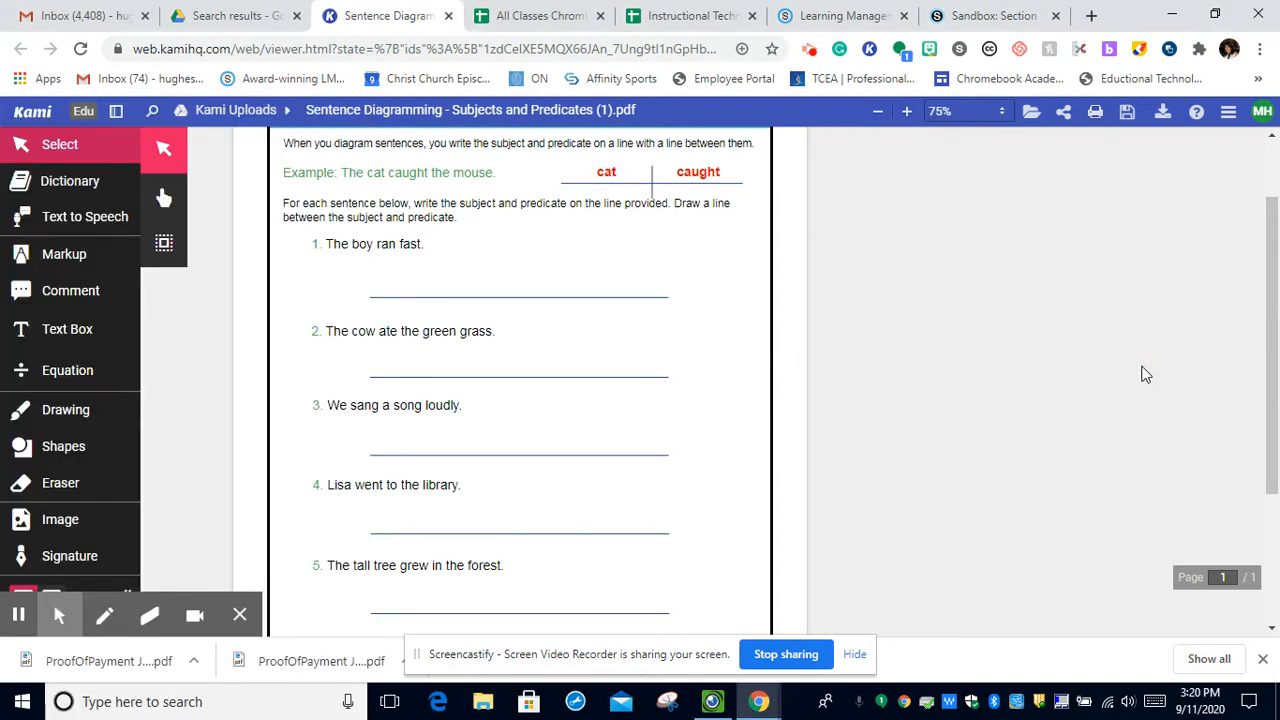
Capture a new rectangular snip of the worksheet with the Snipping Tool, from the diagramming instructions through the fifth sentence's answer line.
click(668, 703)
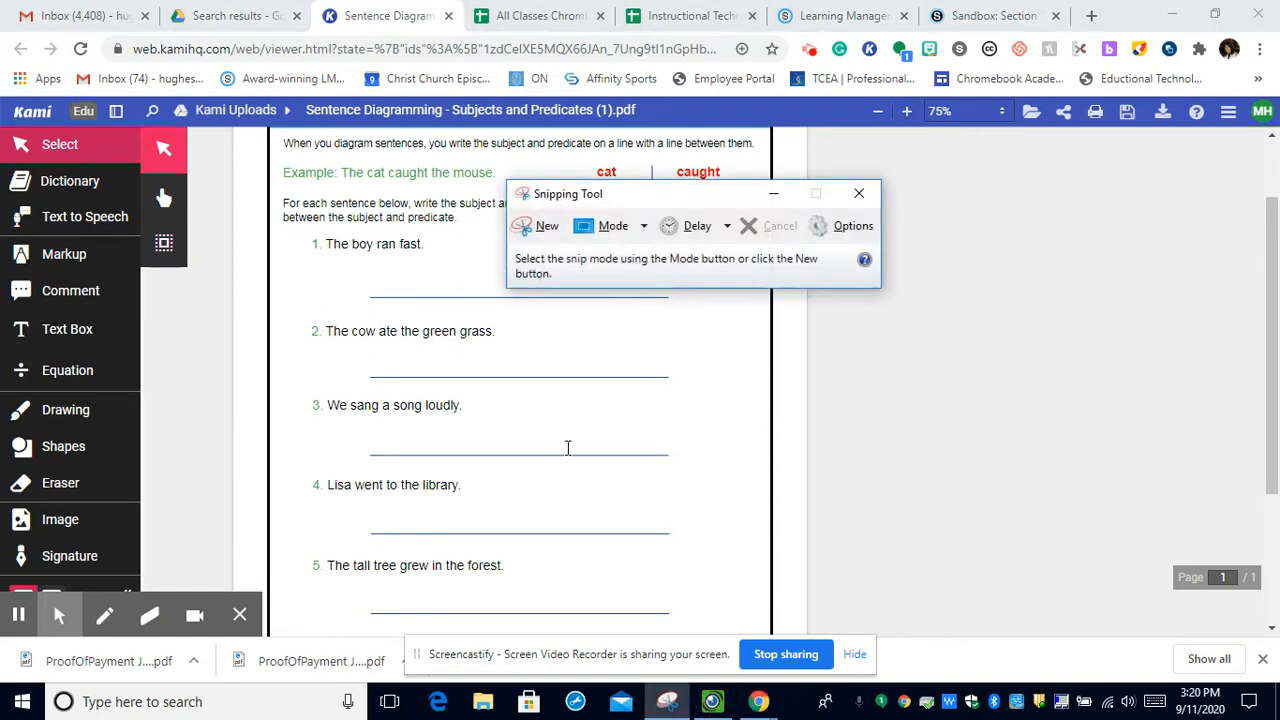
click(541, 226)
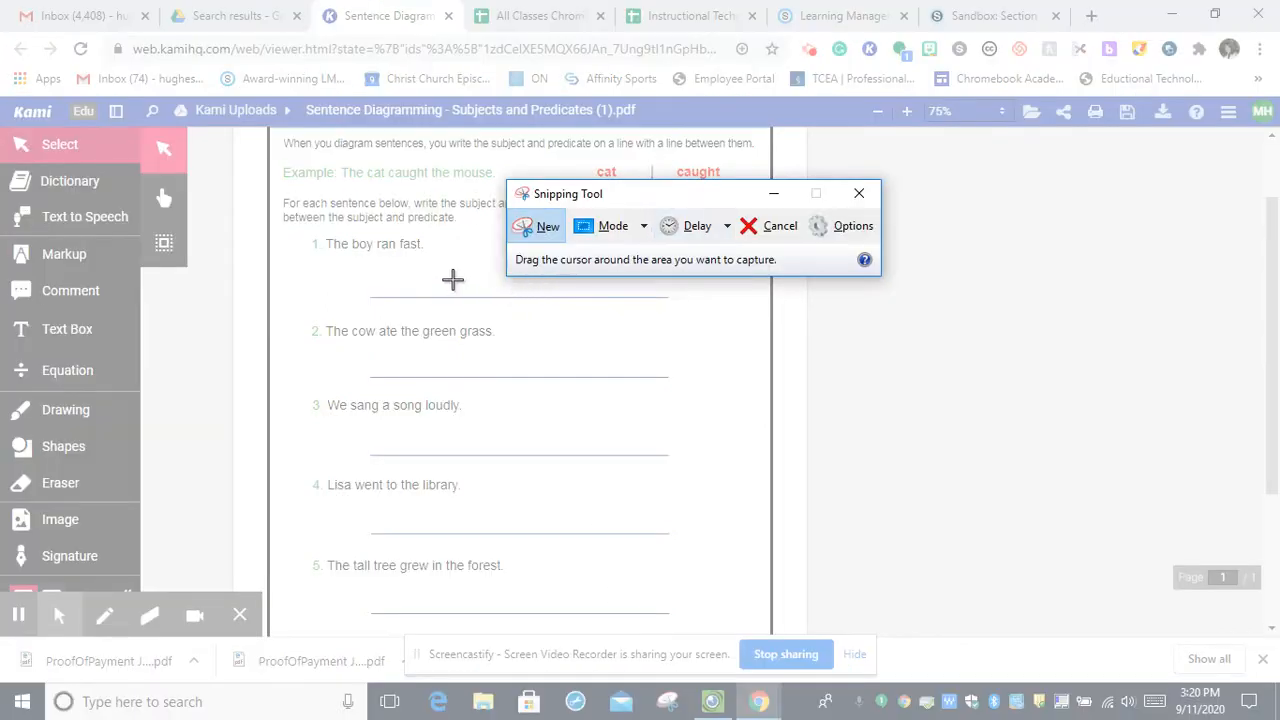
drag(256, 134, 911, 621)
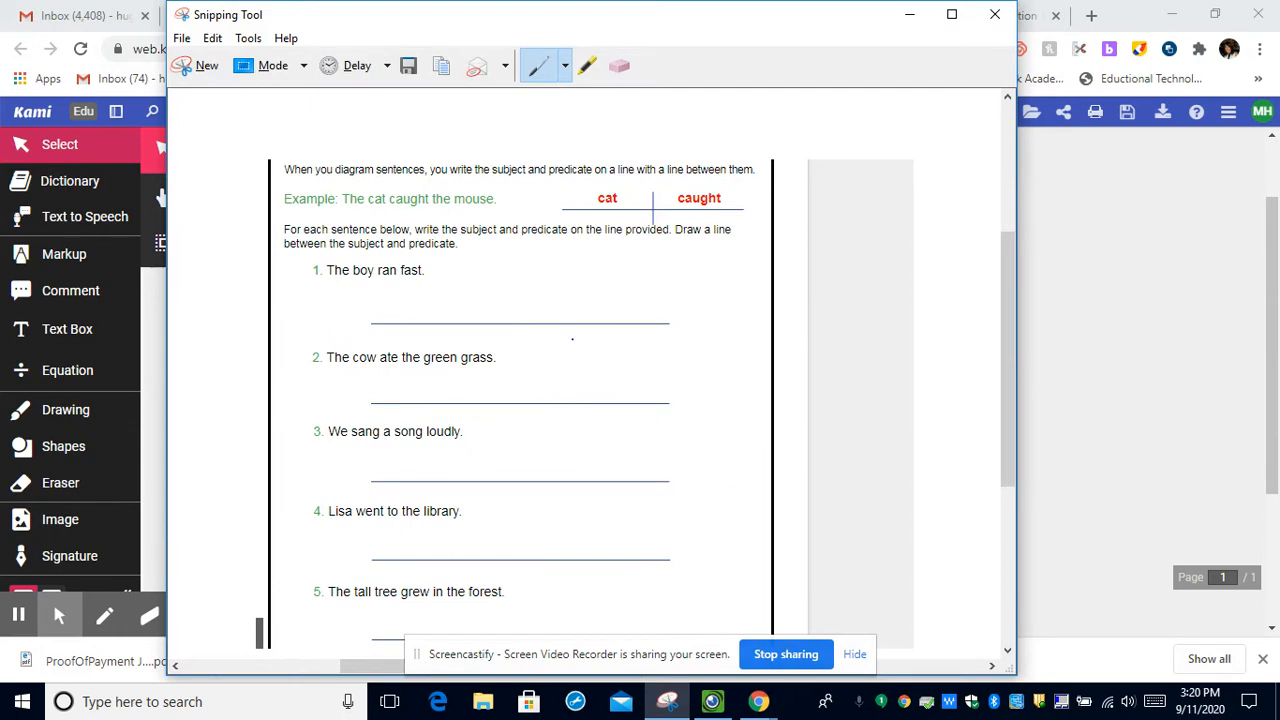
Save the snip to Downloads as the JPEG file diagram.JPG, replacing the existing file, and minimize the Snipping Tool.
click(183, 40)
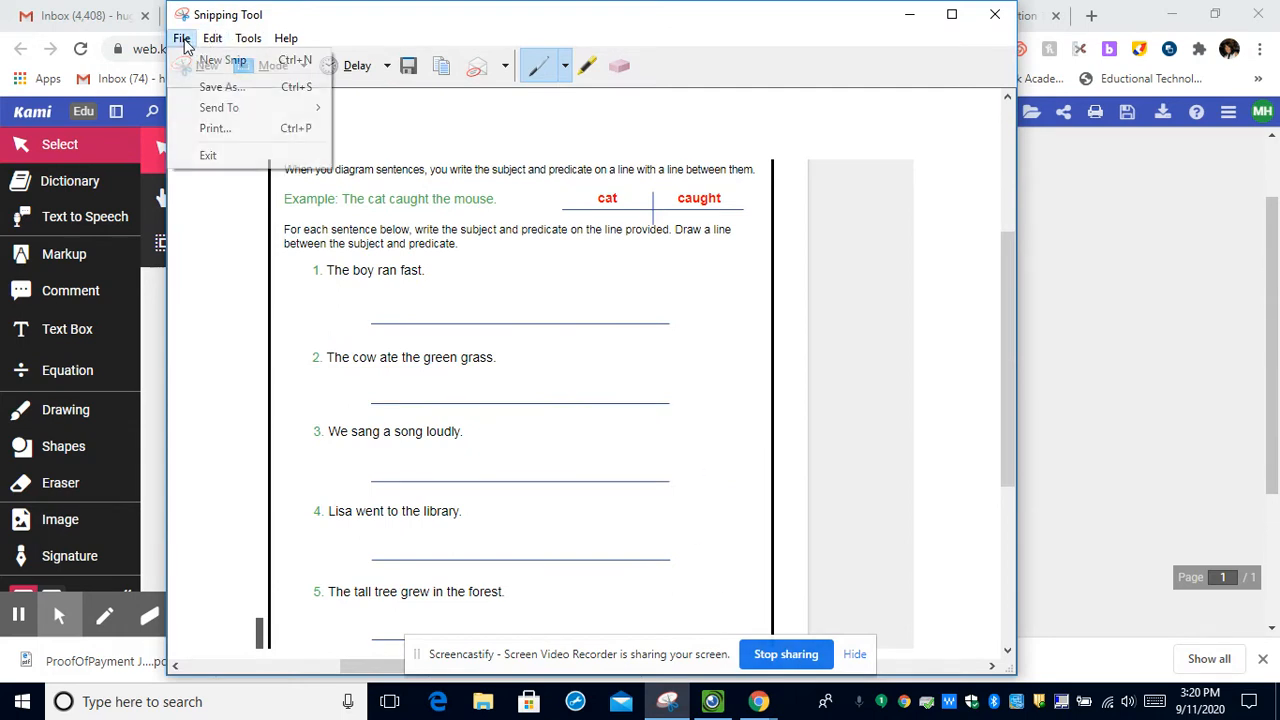
click(193, 88)
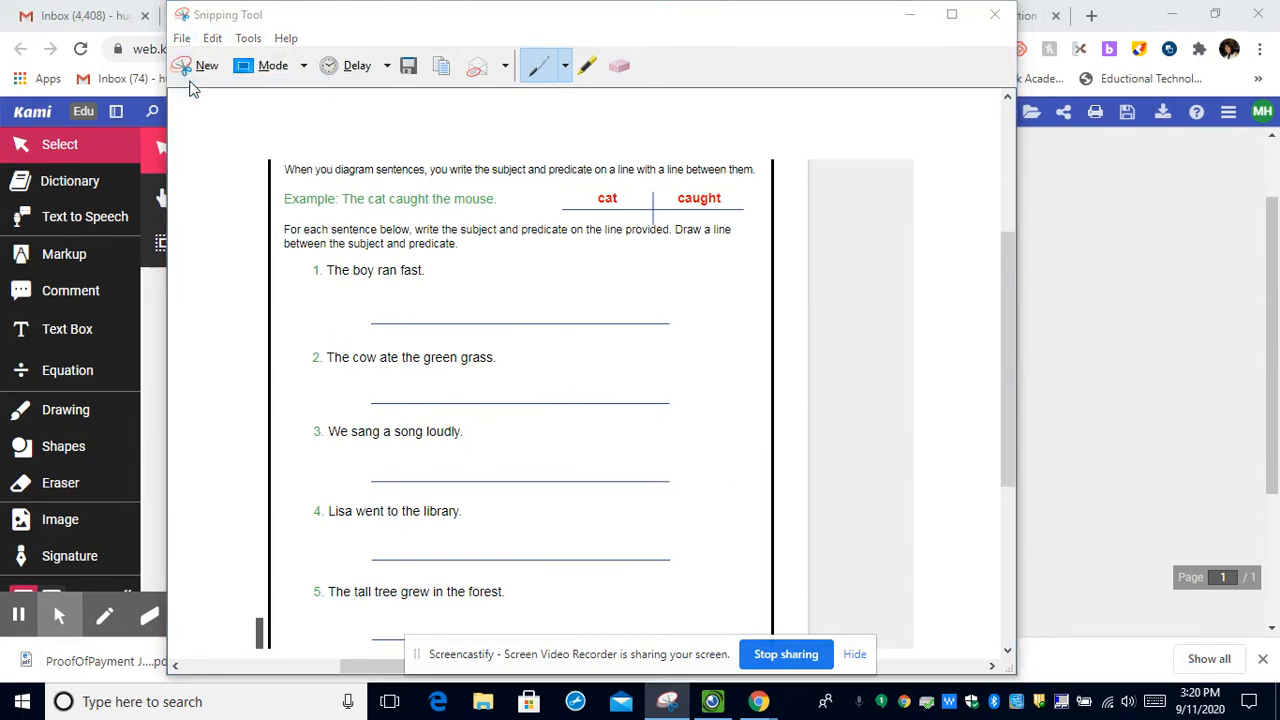
click(333, 369)
double_click(333, 369)
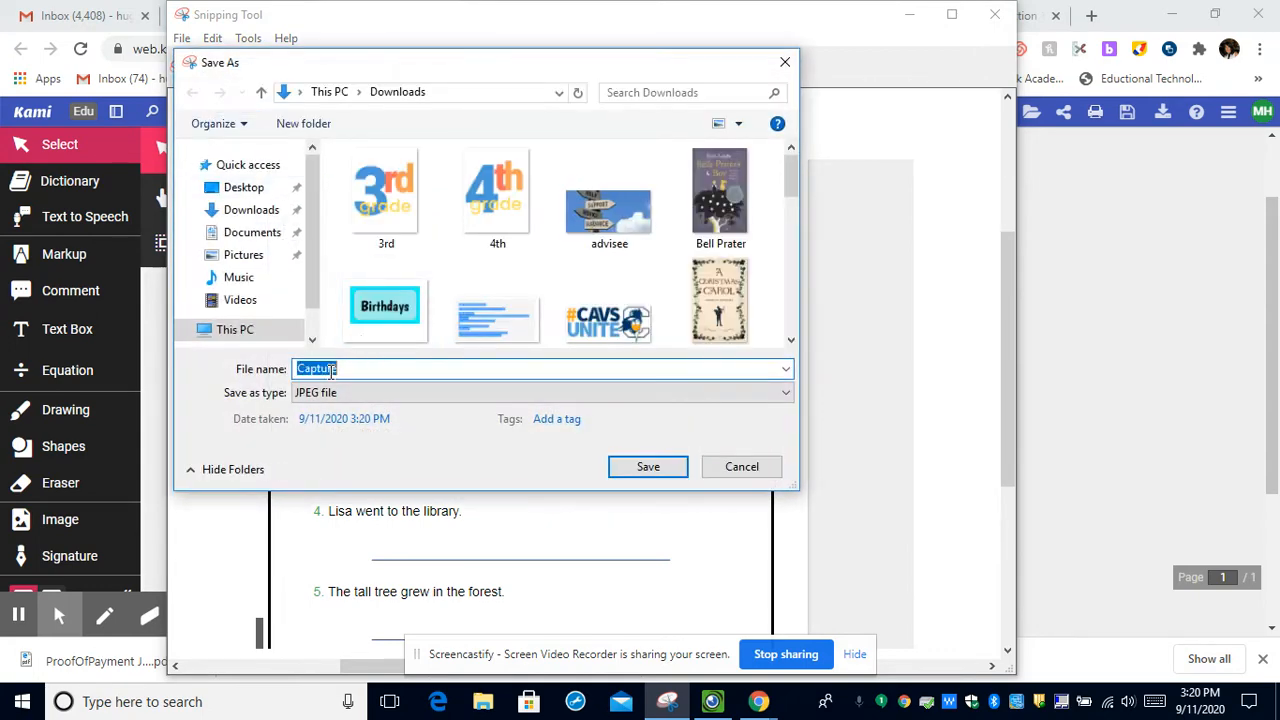
text(Dia)
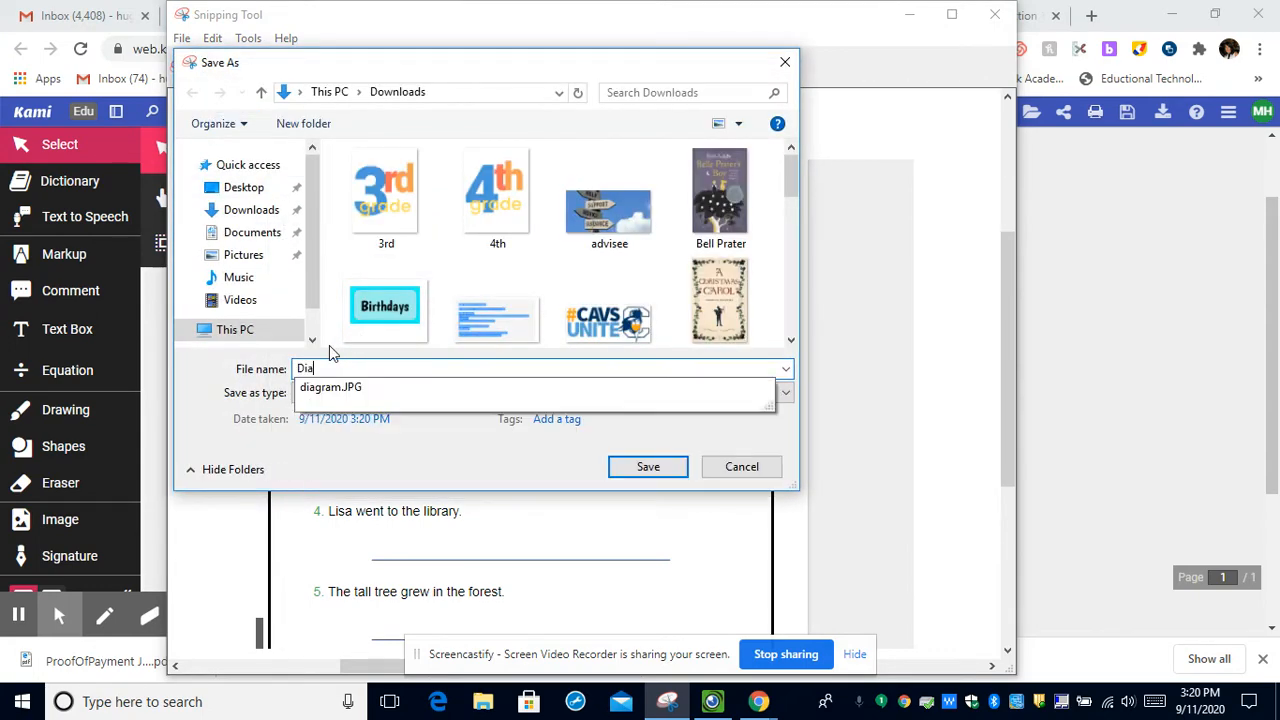
click(345, 394)
click(410, 395)
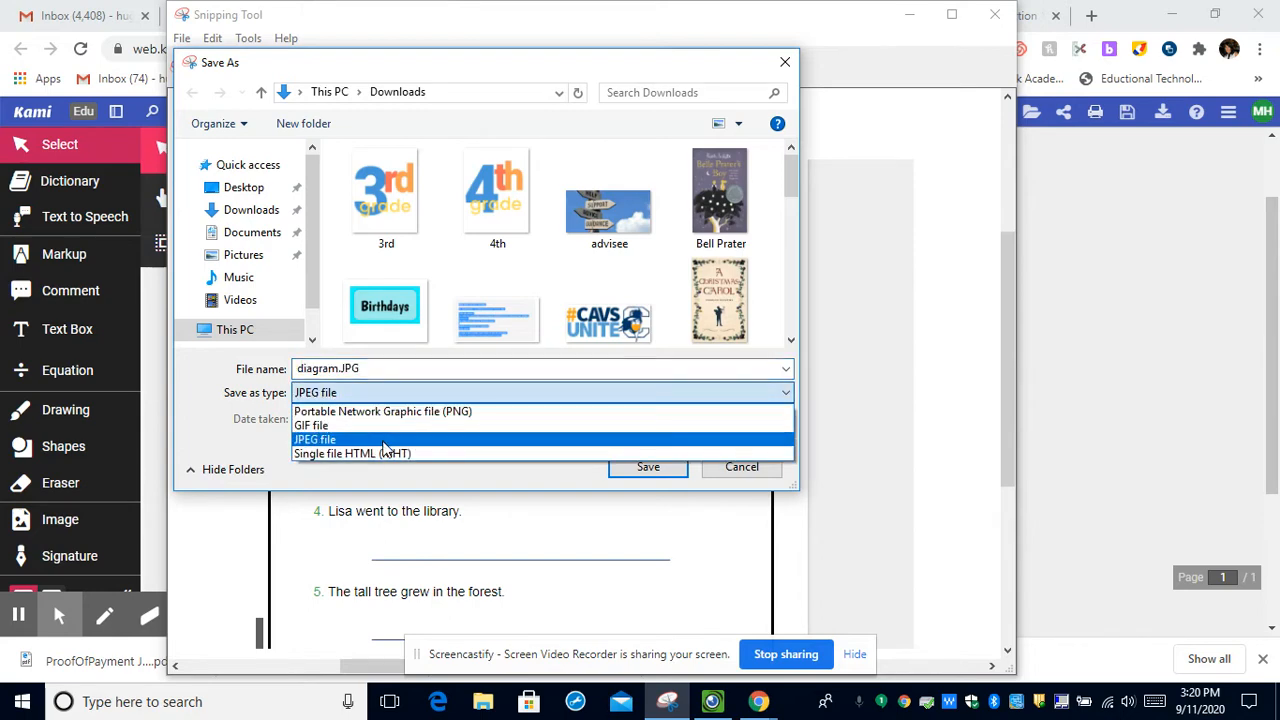
click(385, 440)
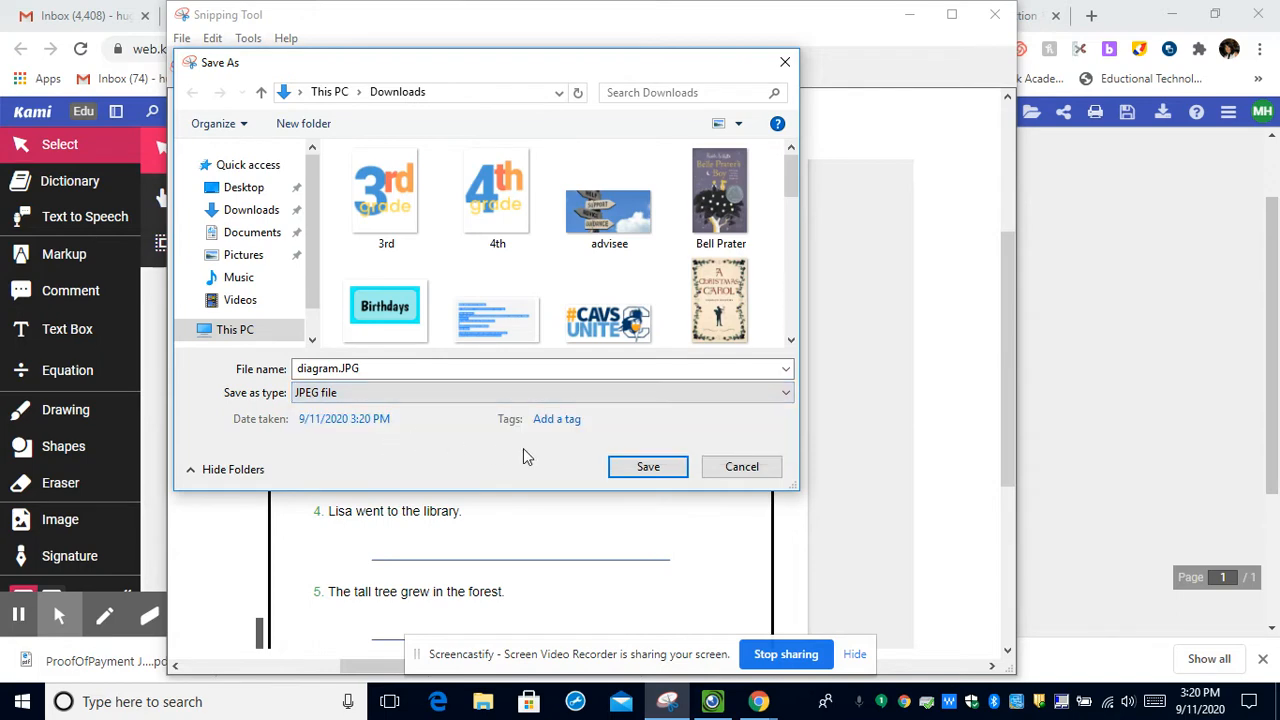
click(611, 467)
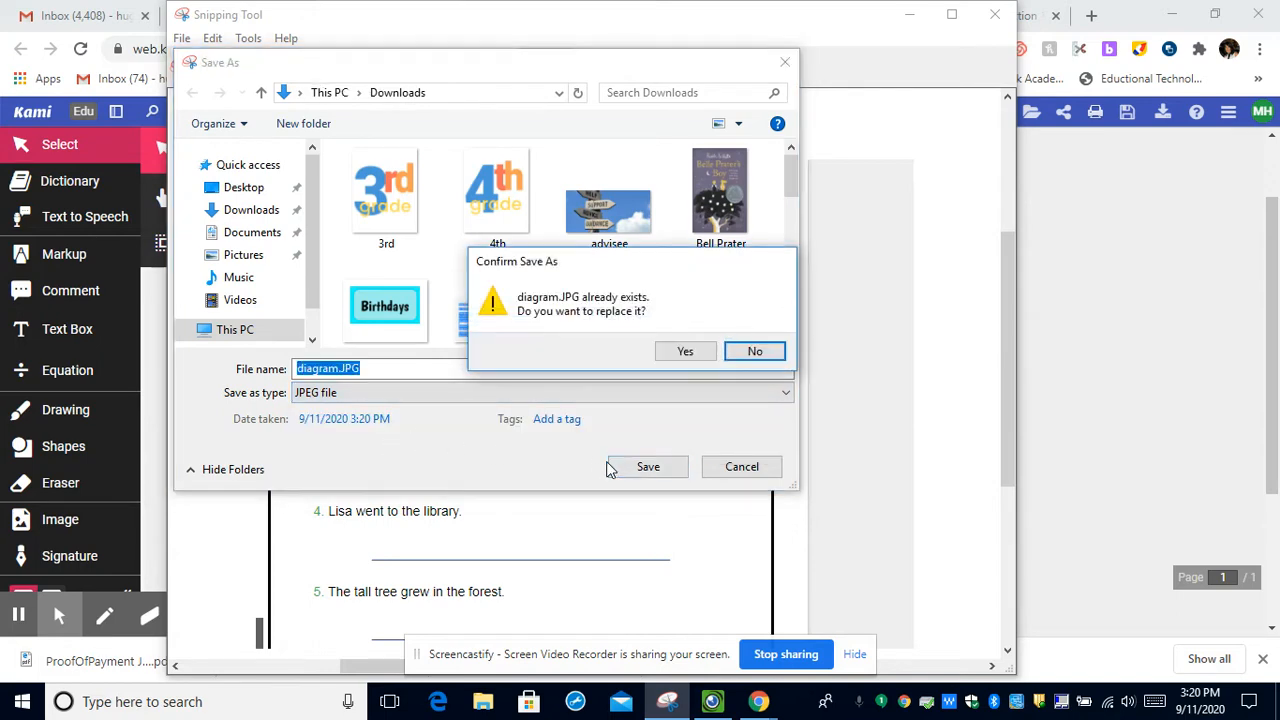
click(683, 350)
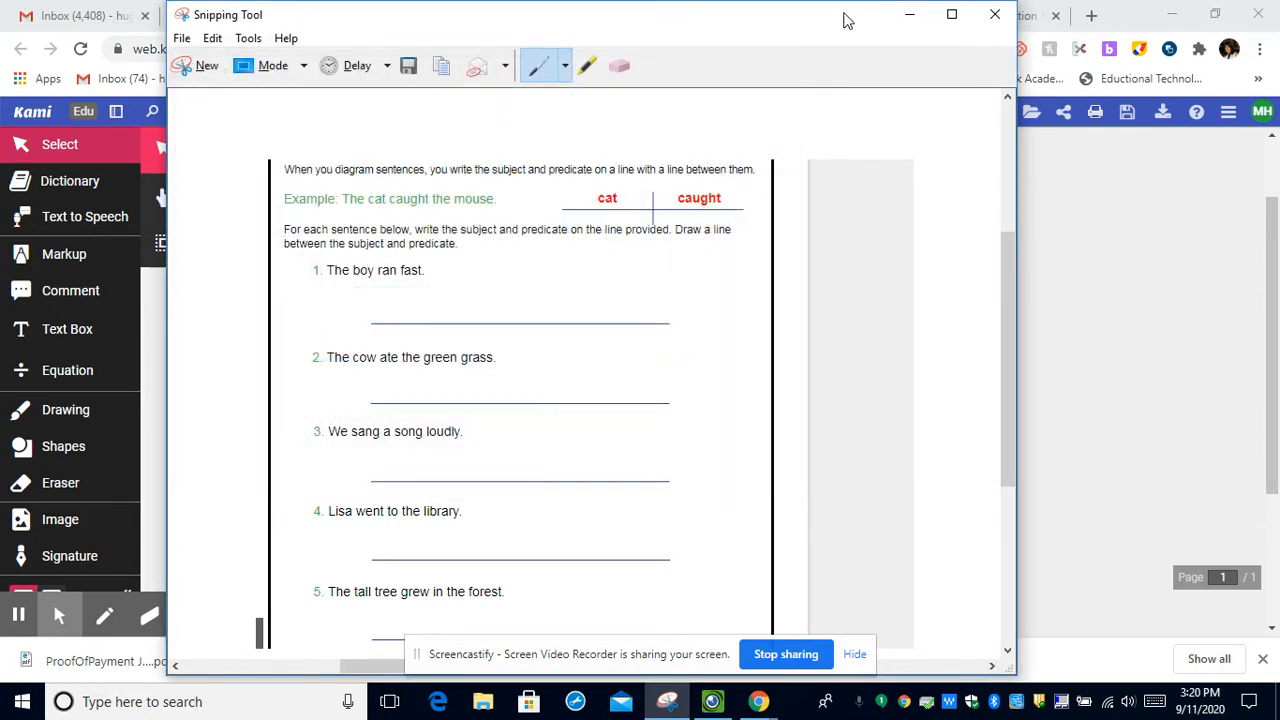
click(909, 14)
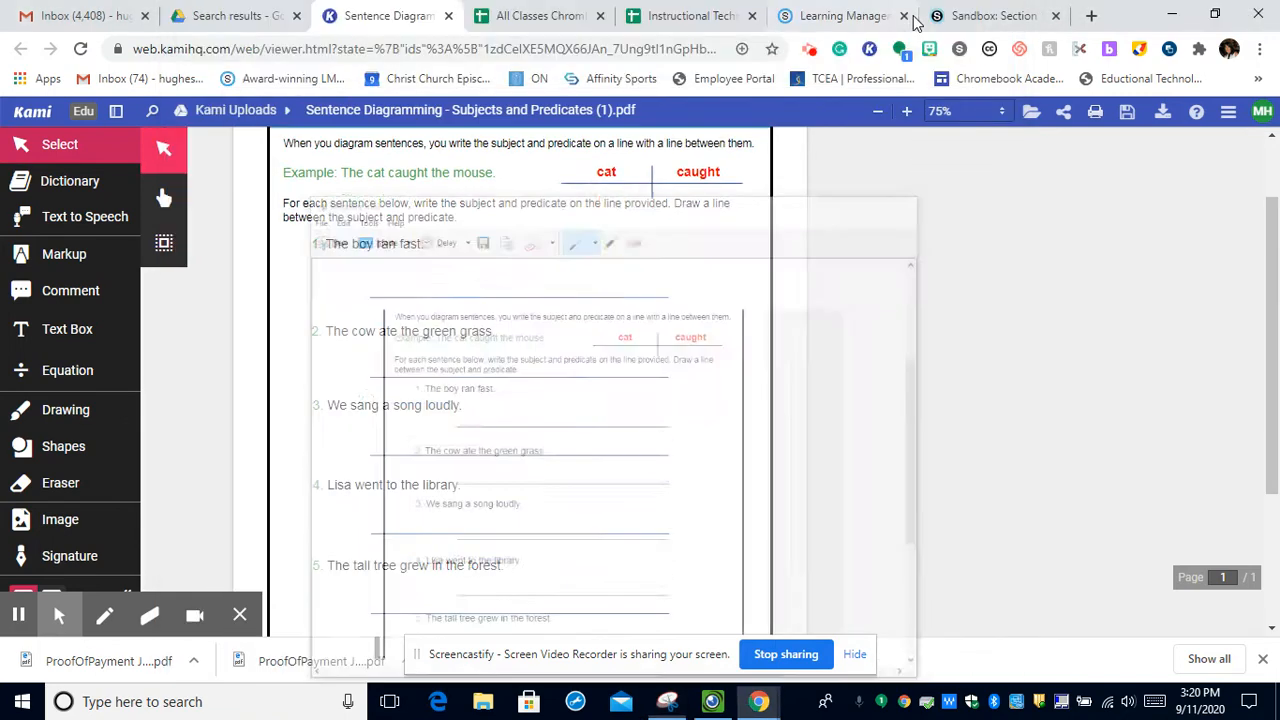
Switch to the Schoology Sandbox course and start a new assessment named Worksheet.
click(975, 18)
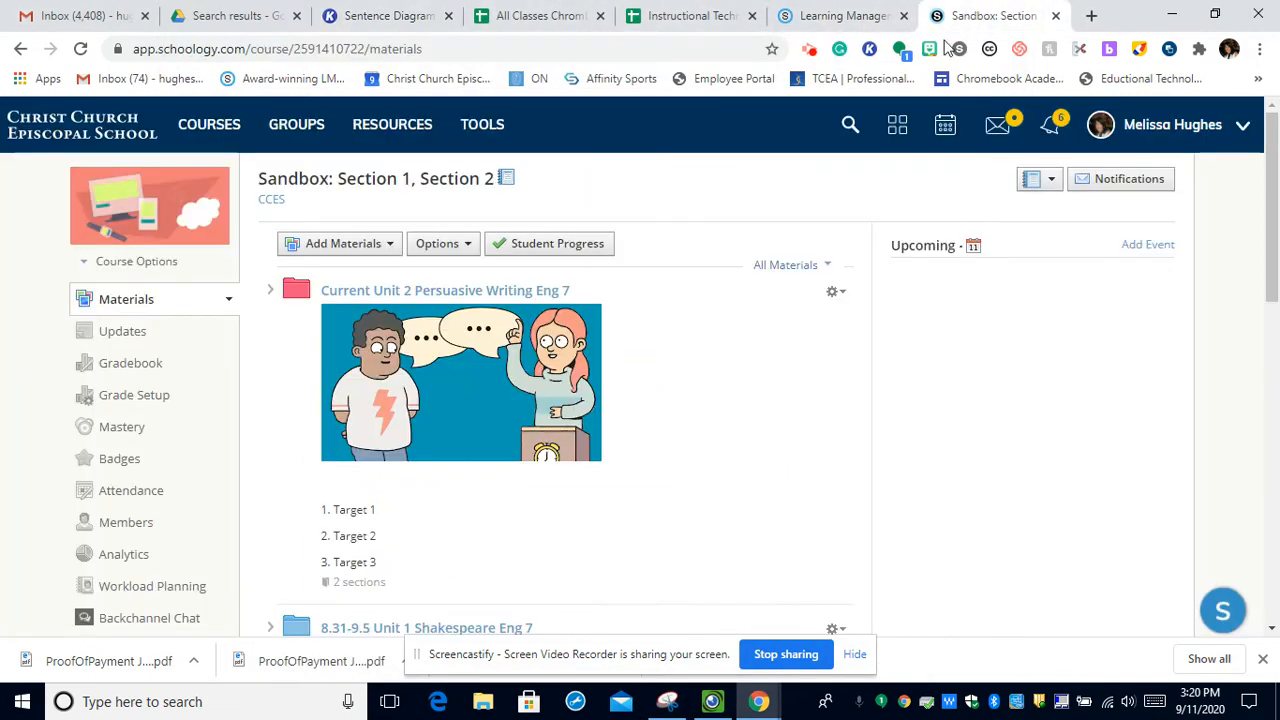
click(388, 243)
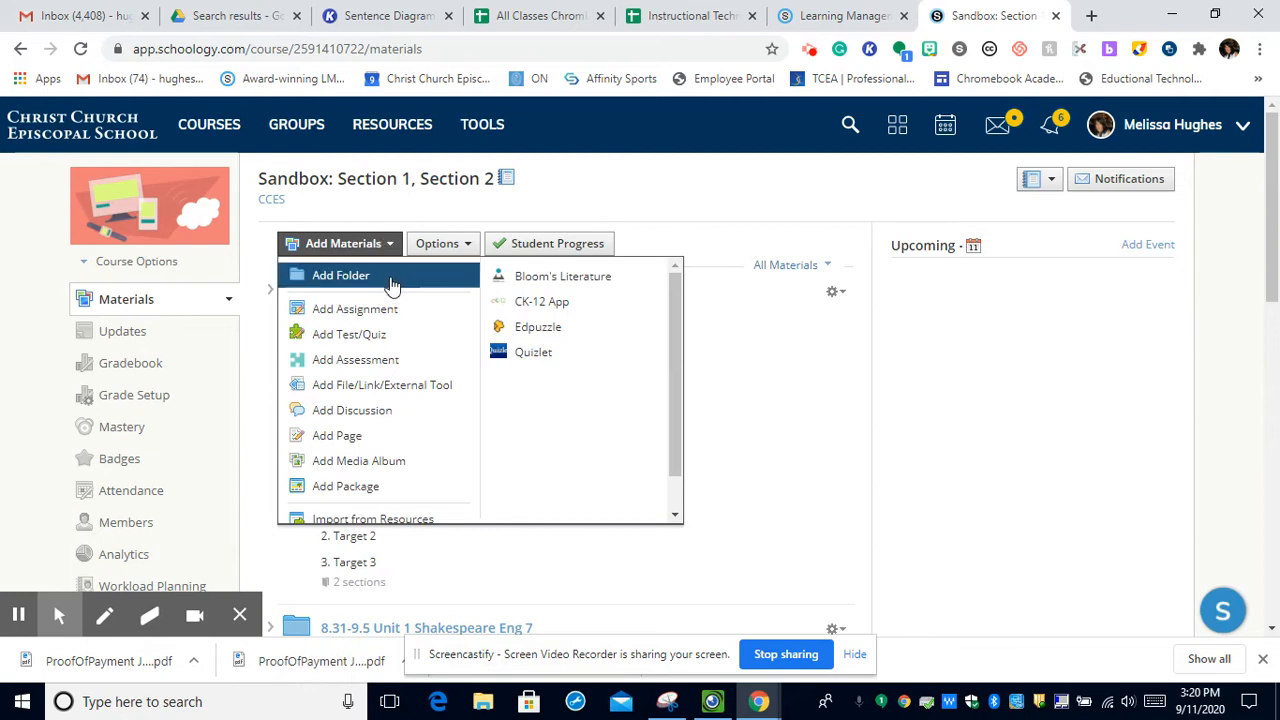
click(395, 362)
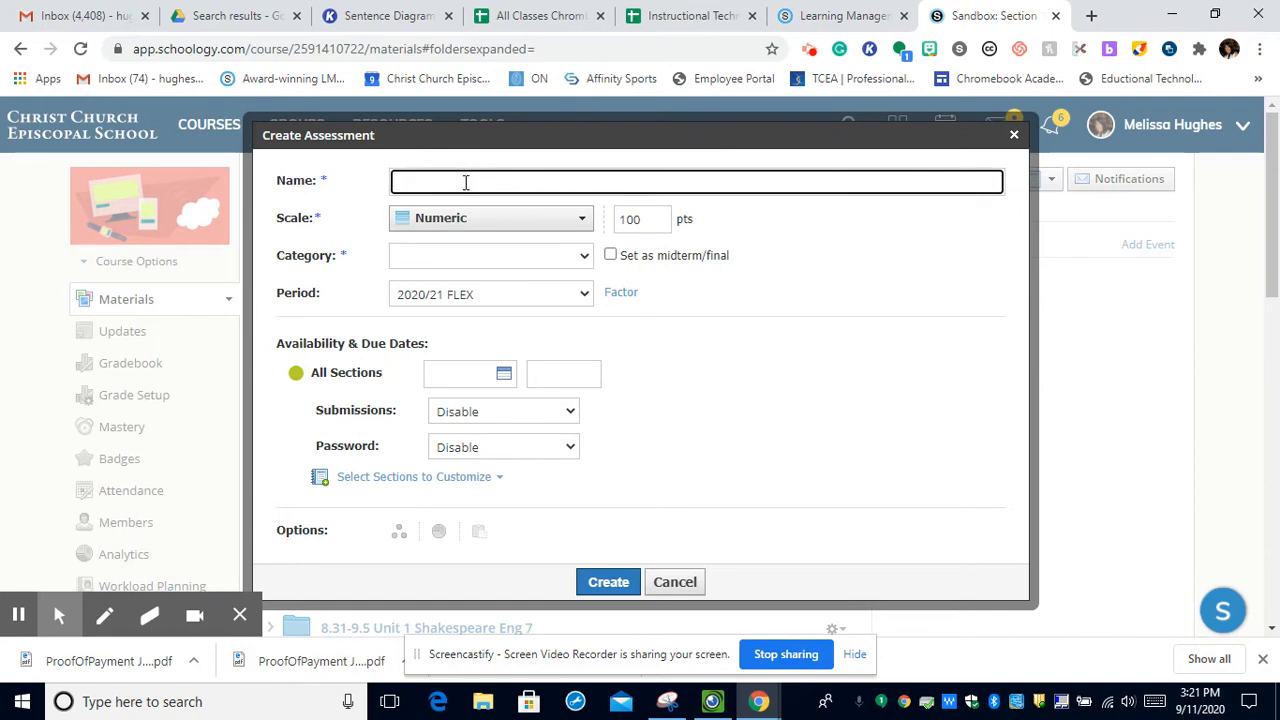
text(a)
key(BackSpace)
text(work)
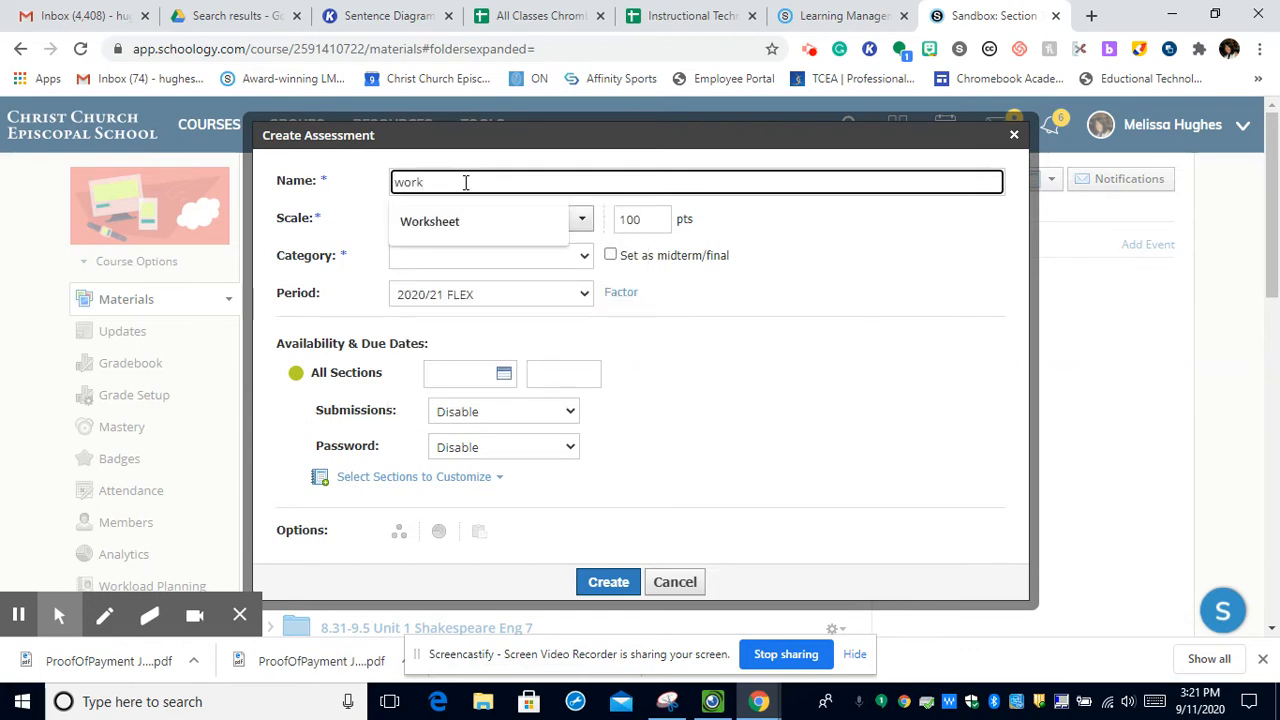
click(457, 224)
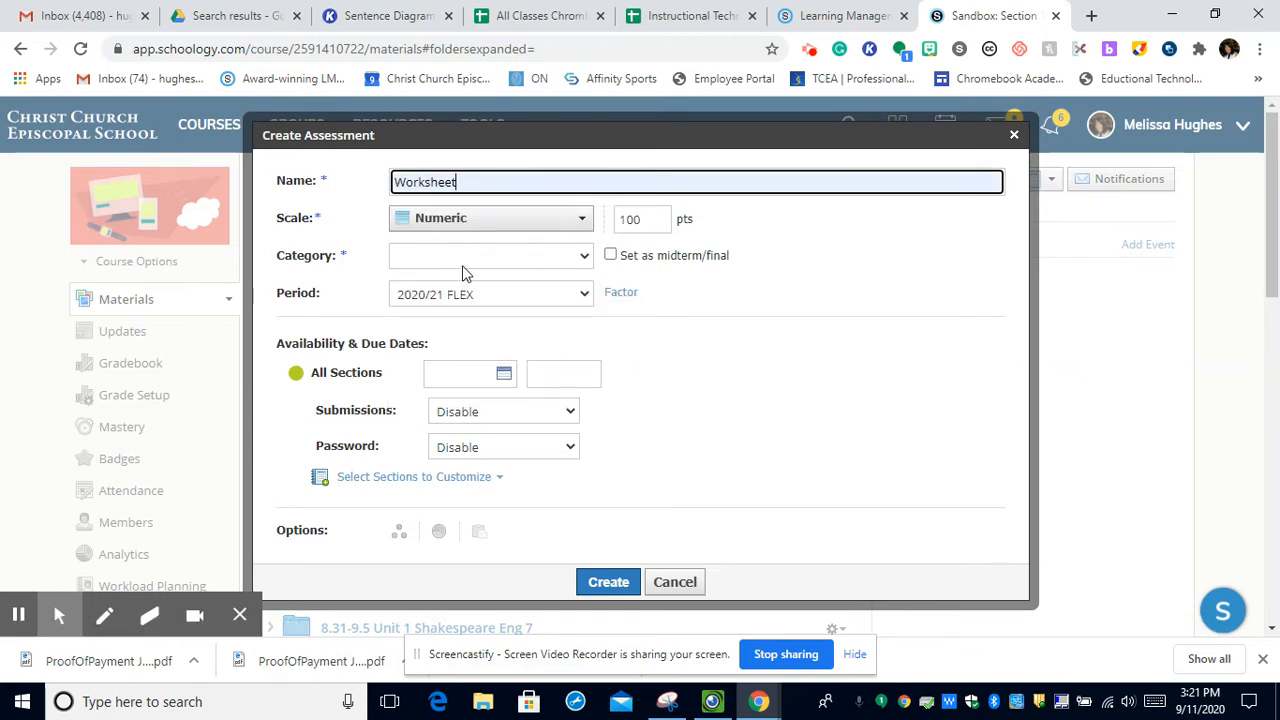
Set the assessment's category to Practice and create it.
click(467, 258)
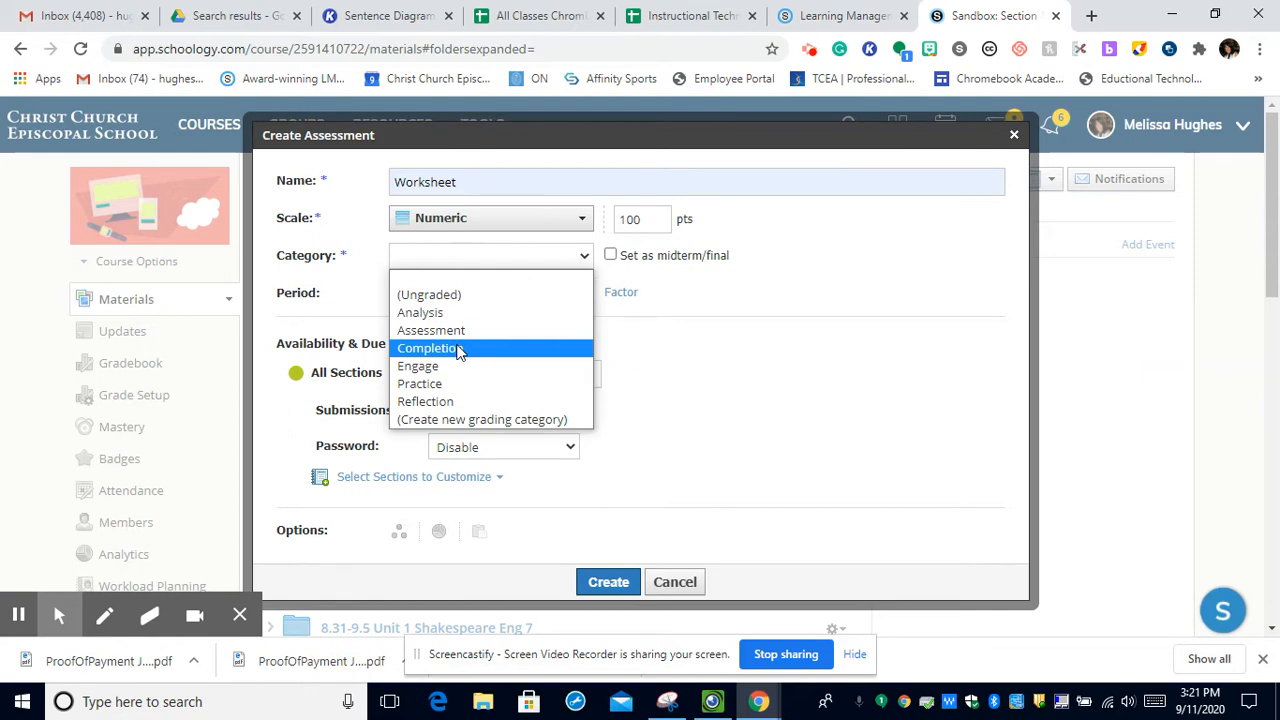
click(451, 384)
scroll(508, 357, down, 2)
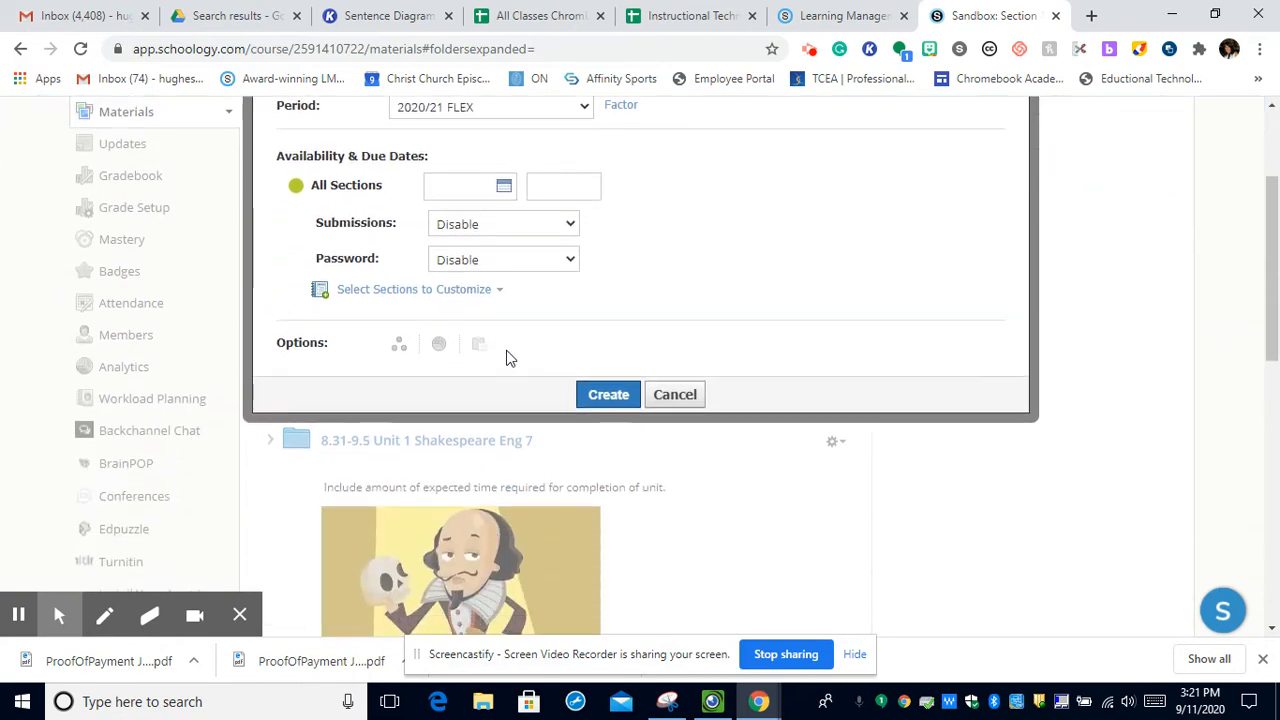
scroll(508, 357, up, 1)
click(620, 490)
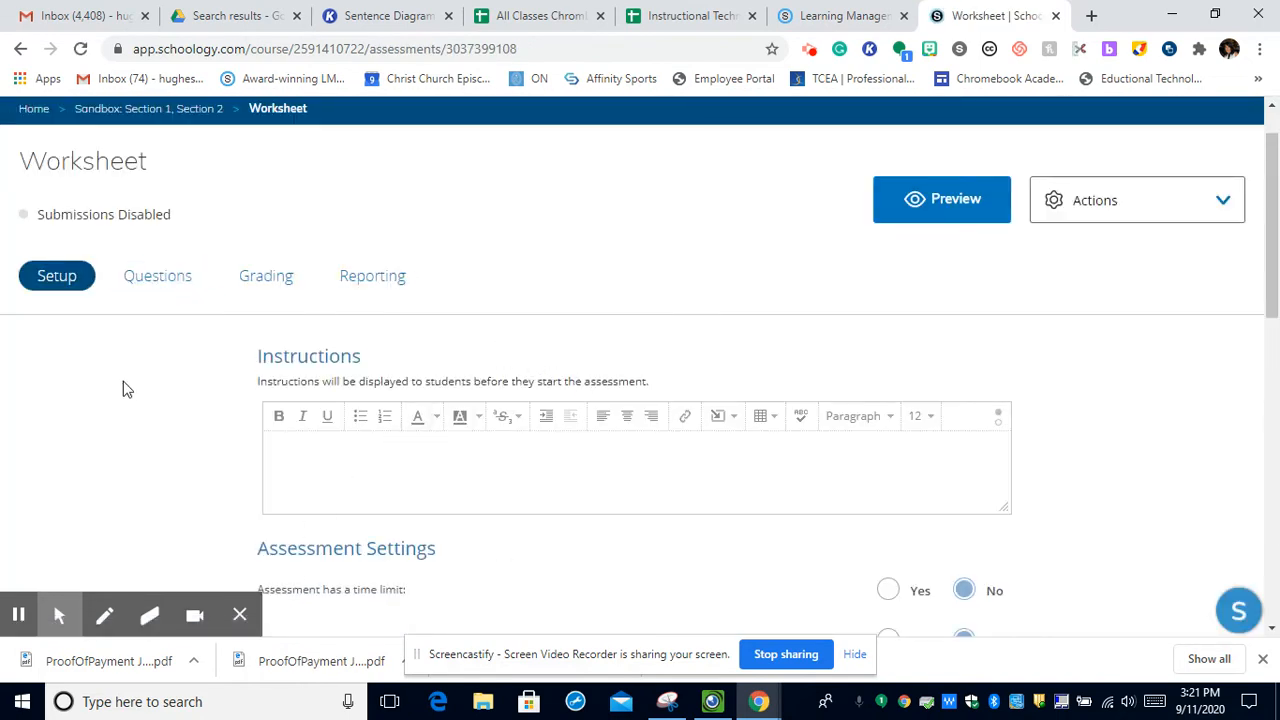
Add a Label Image item to the Worksheet assessment's questions, leaving the setup options unchanged and hiding the recorder's drawing tools.
scroll(523, 437, down, 3)
scroll(523, 437, up, 2)
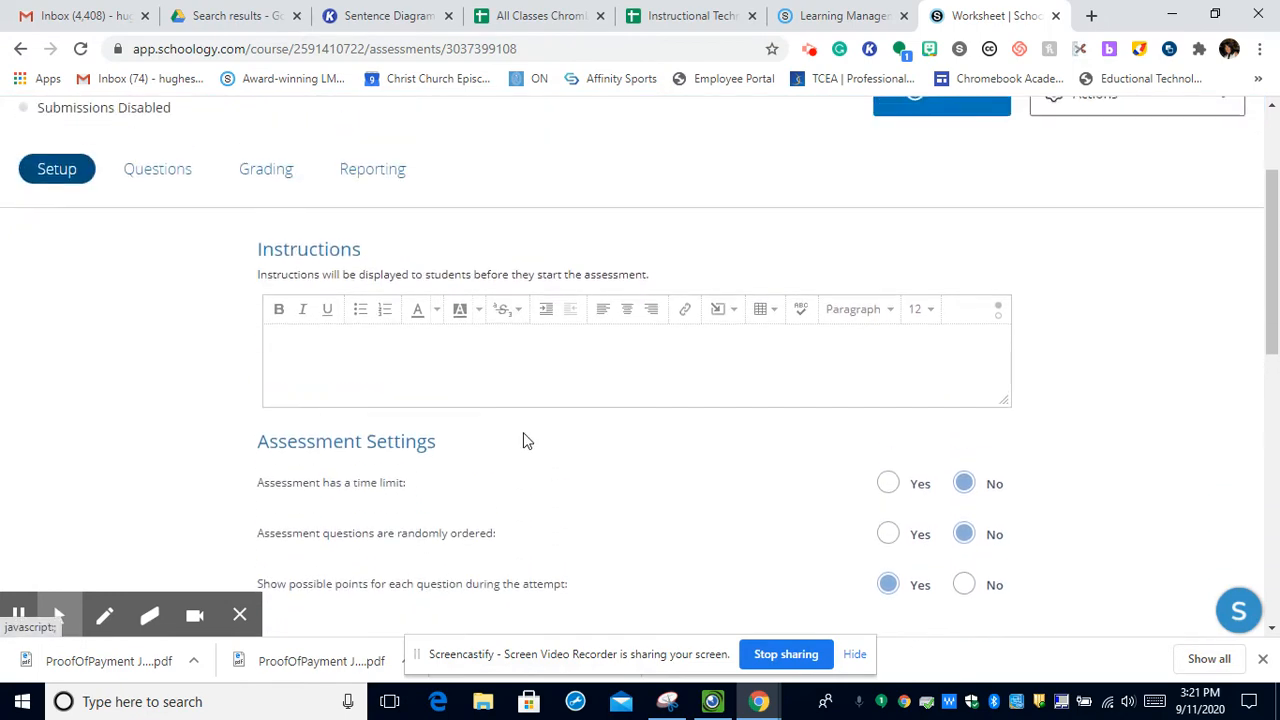
scroll(523, 437, down, 2)
scroll(532, 432, up, 3)
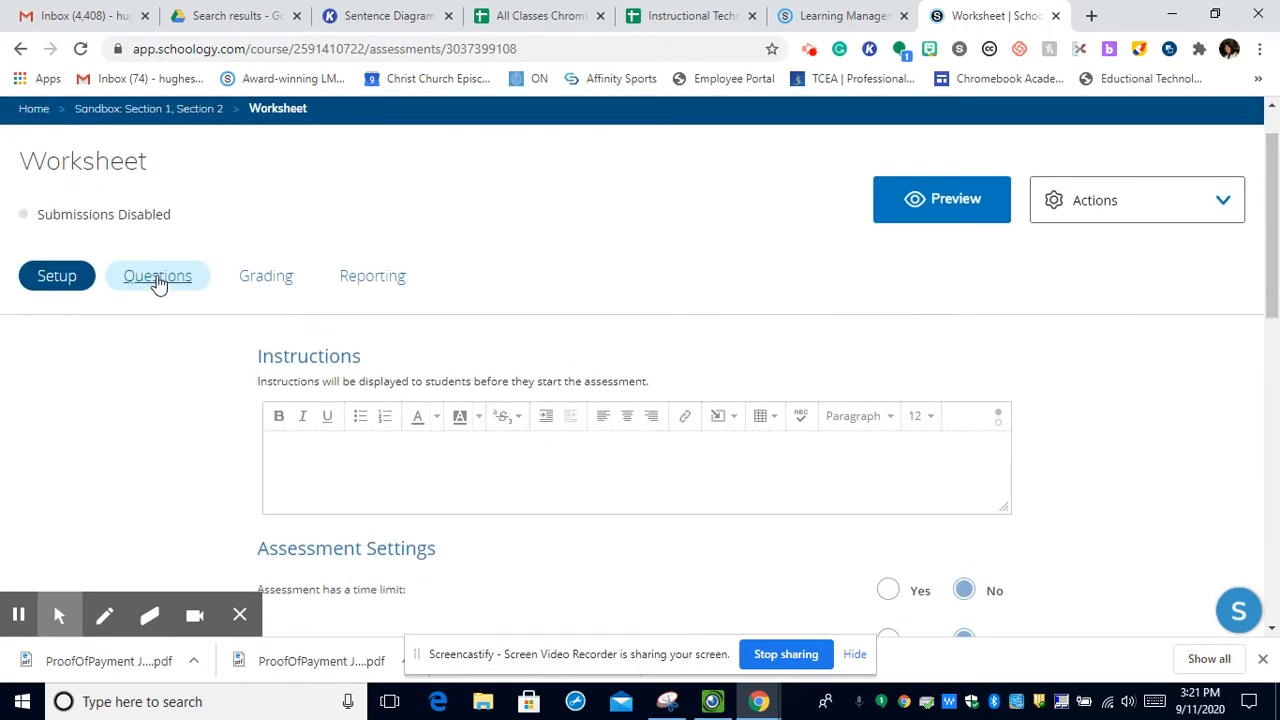
click(157, 280)
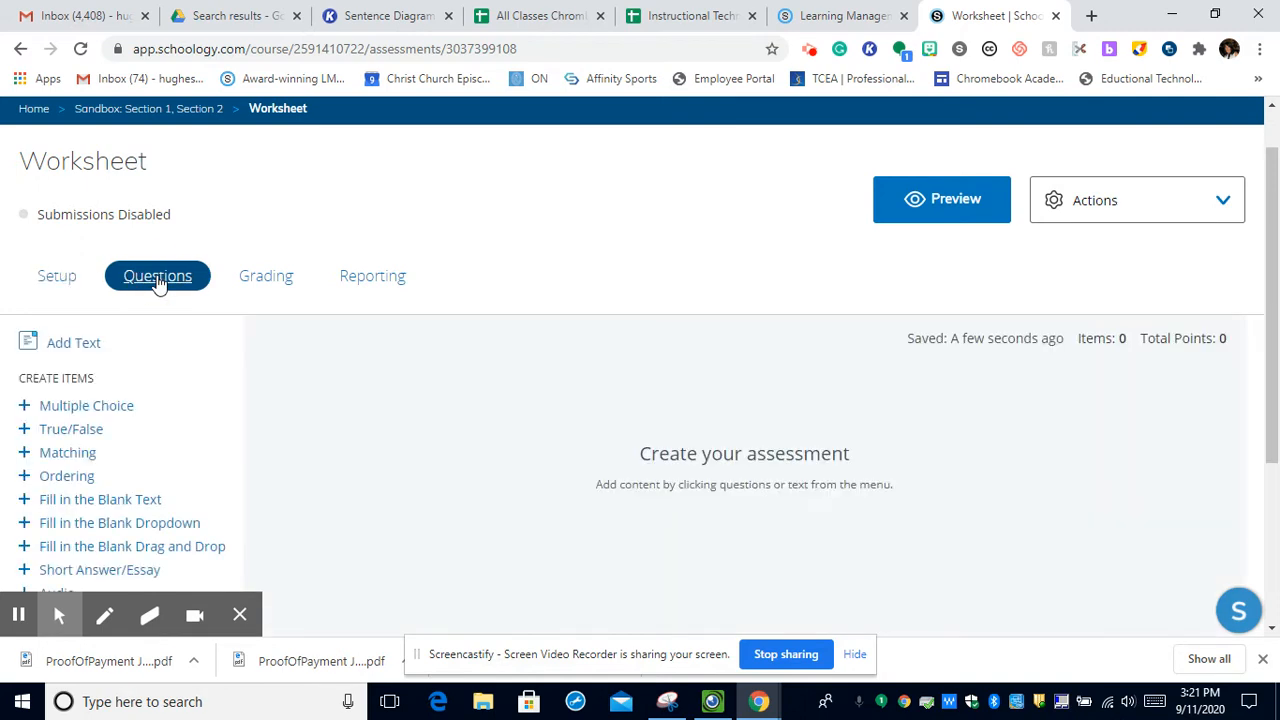
scroll(216, 318, down, 1)
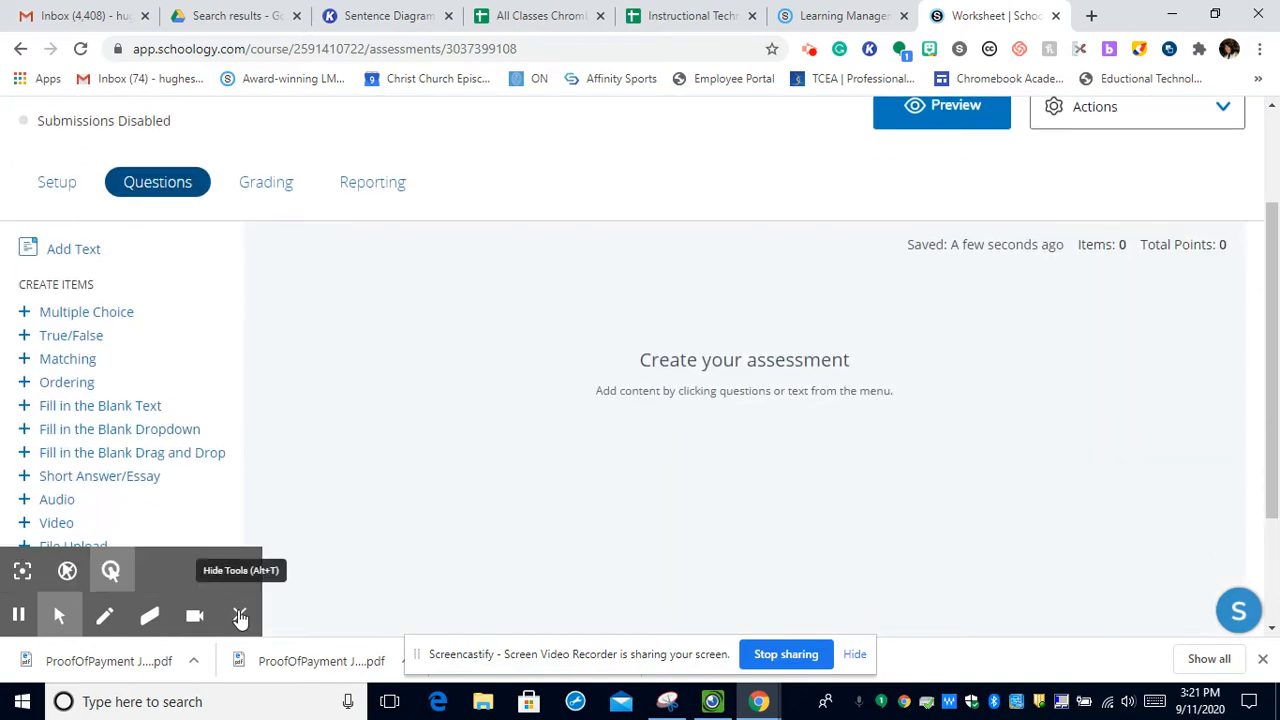
click(240, 615)
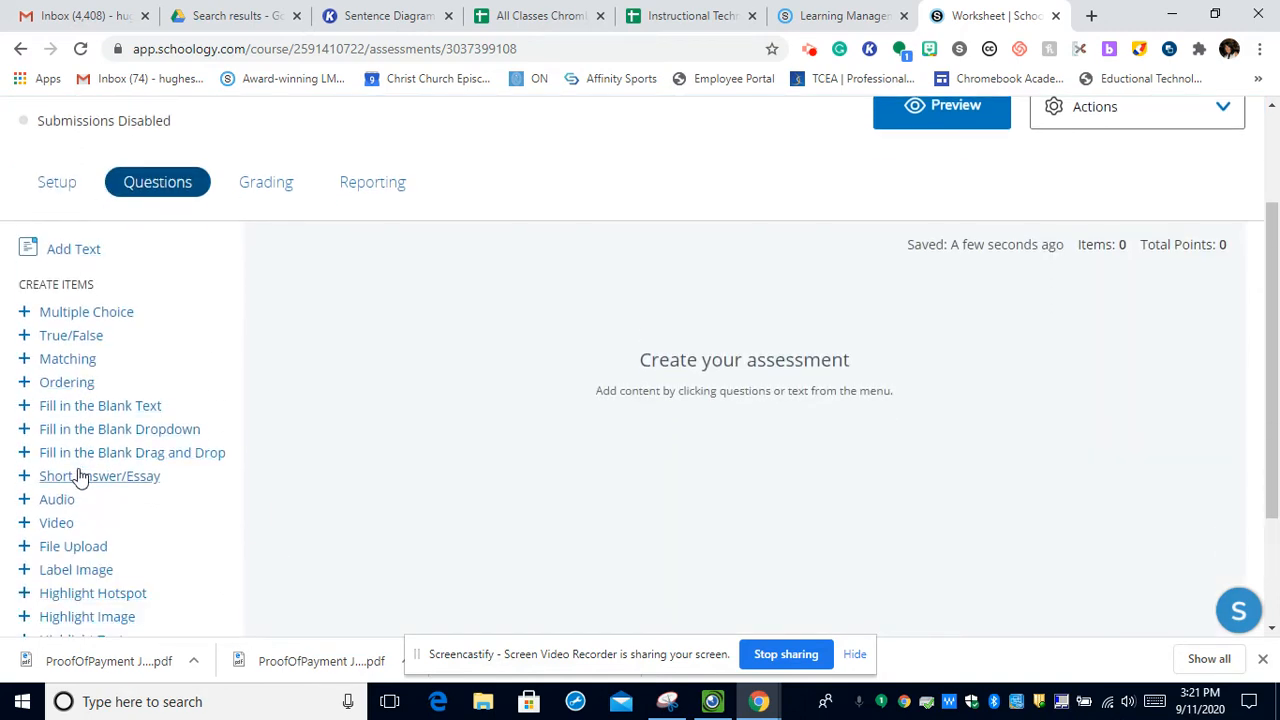
scroll(80, 410, down, 1)
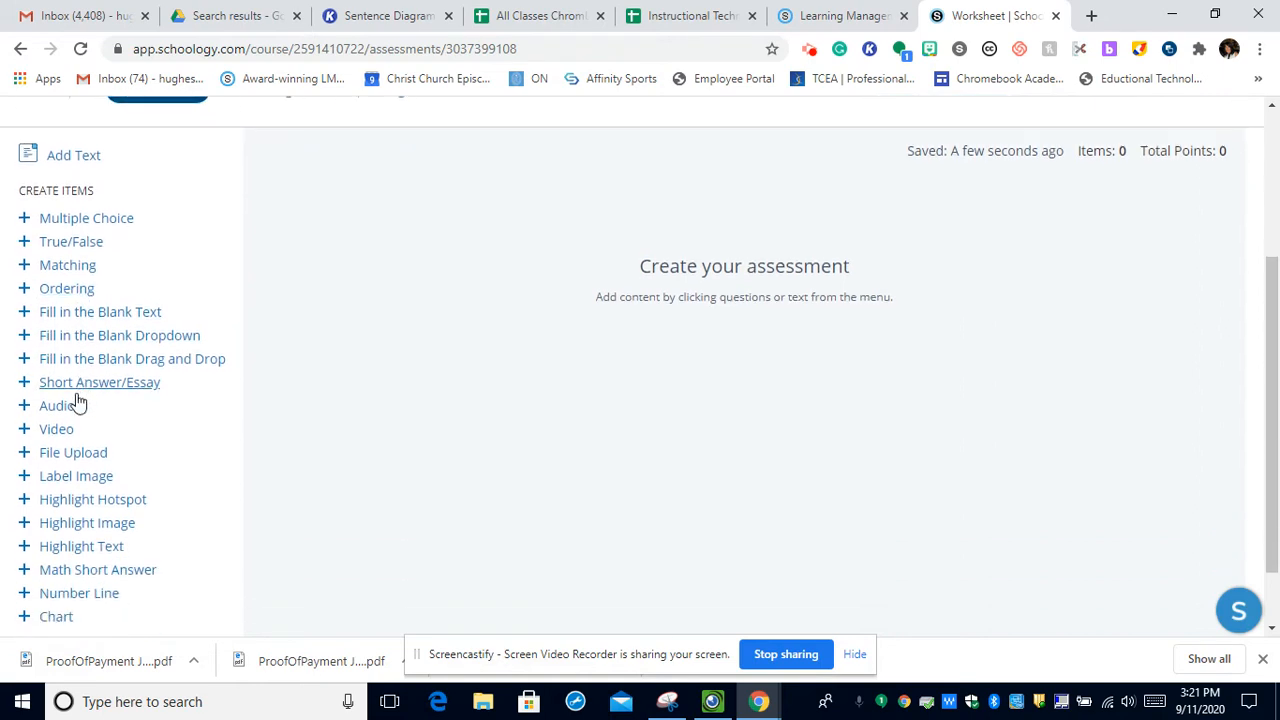
click(60, 477)
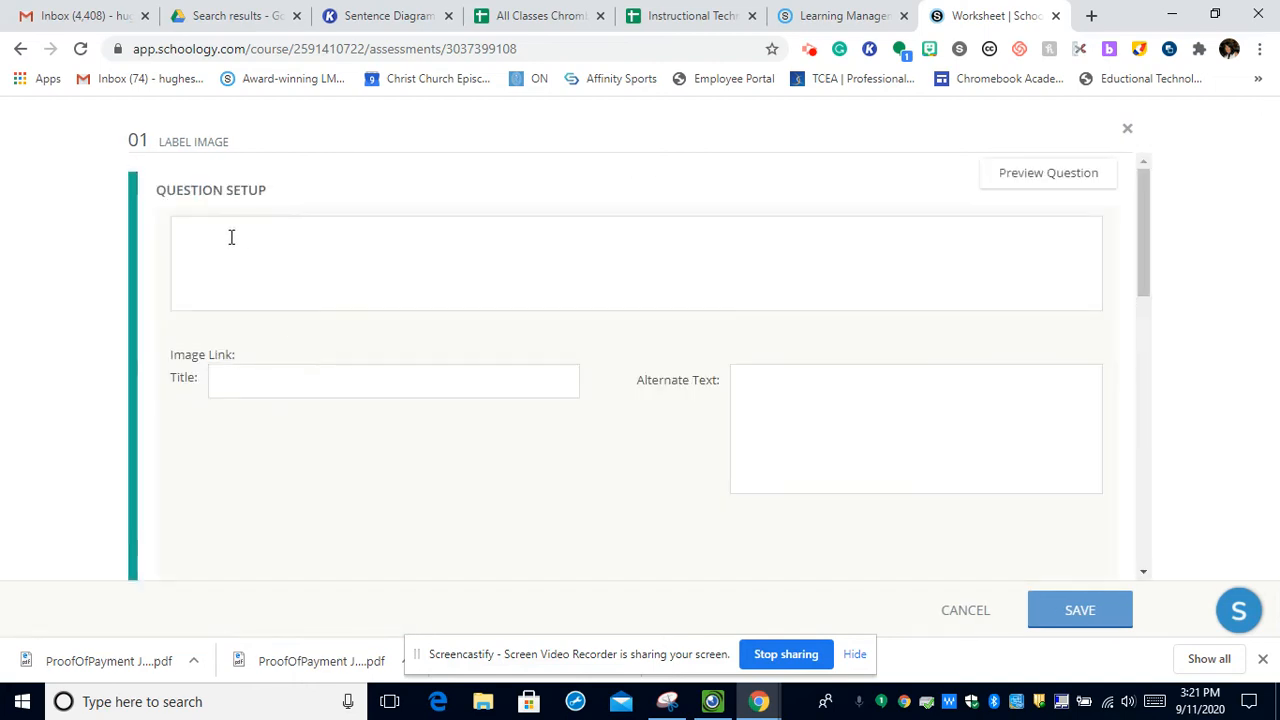
Upload diagram.JPG from Downloads as the Label Image question's picture, leaving the question text empty.
click(234, 263)
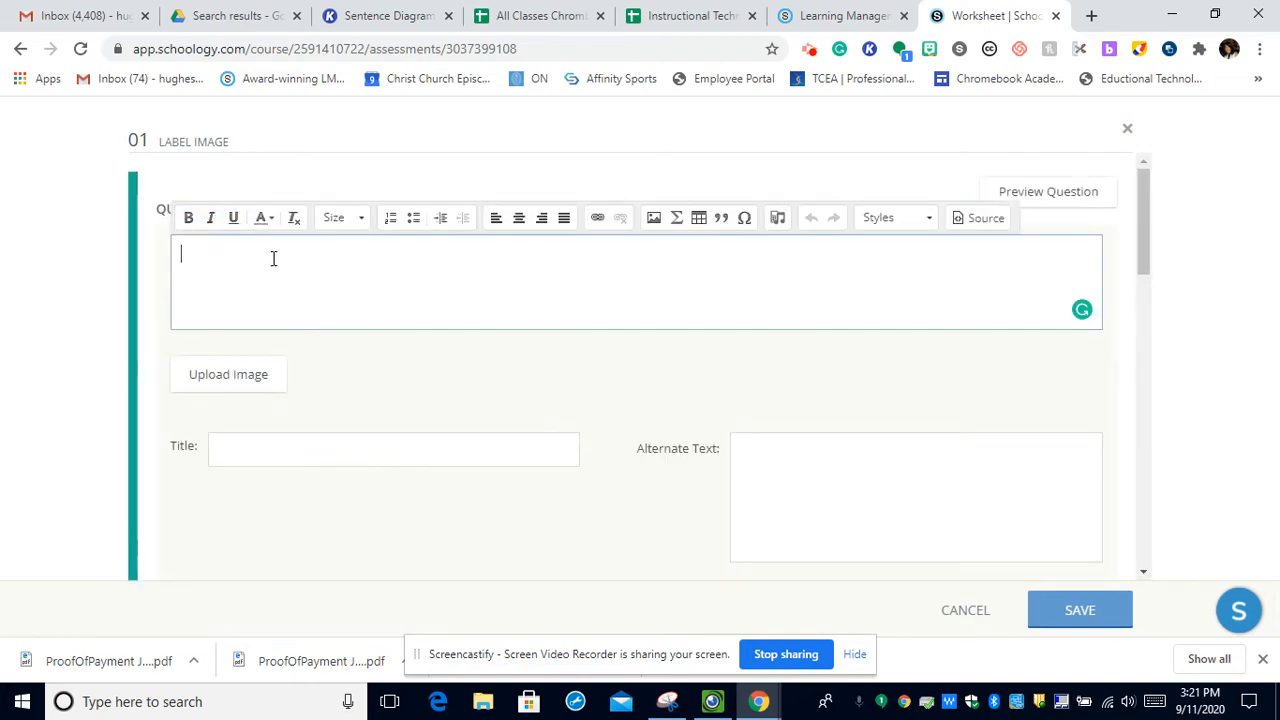
scroll(294, 279, down, 2)
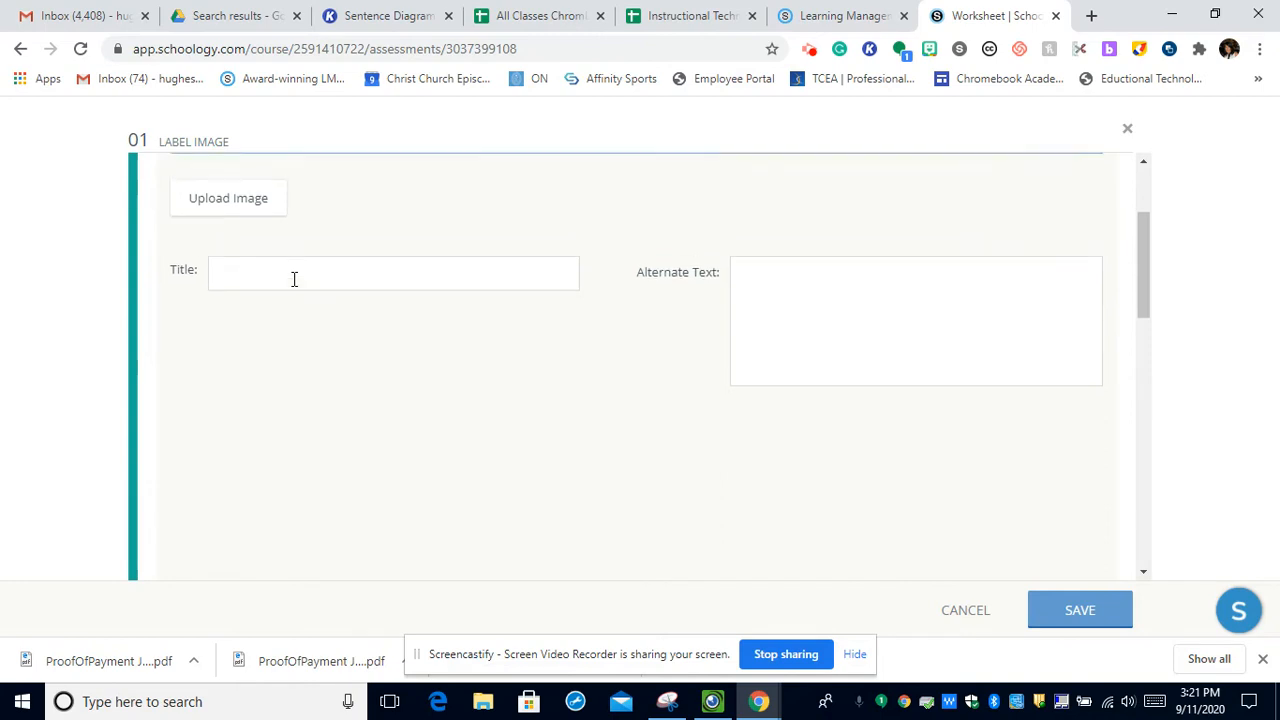
scroll(294, 279, up, 2)
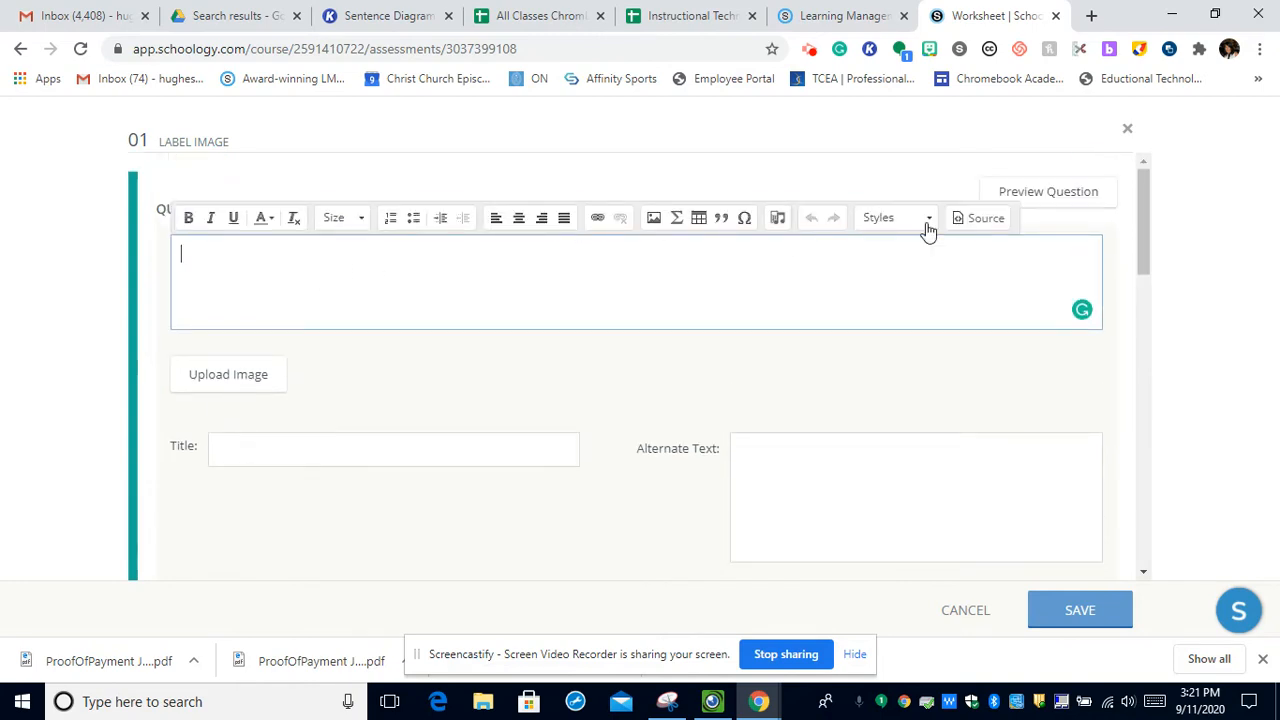
click(1163, 303)
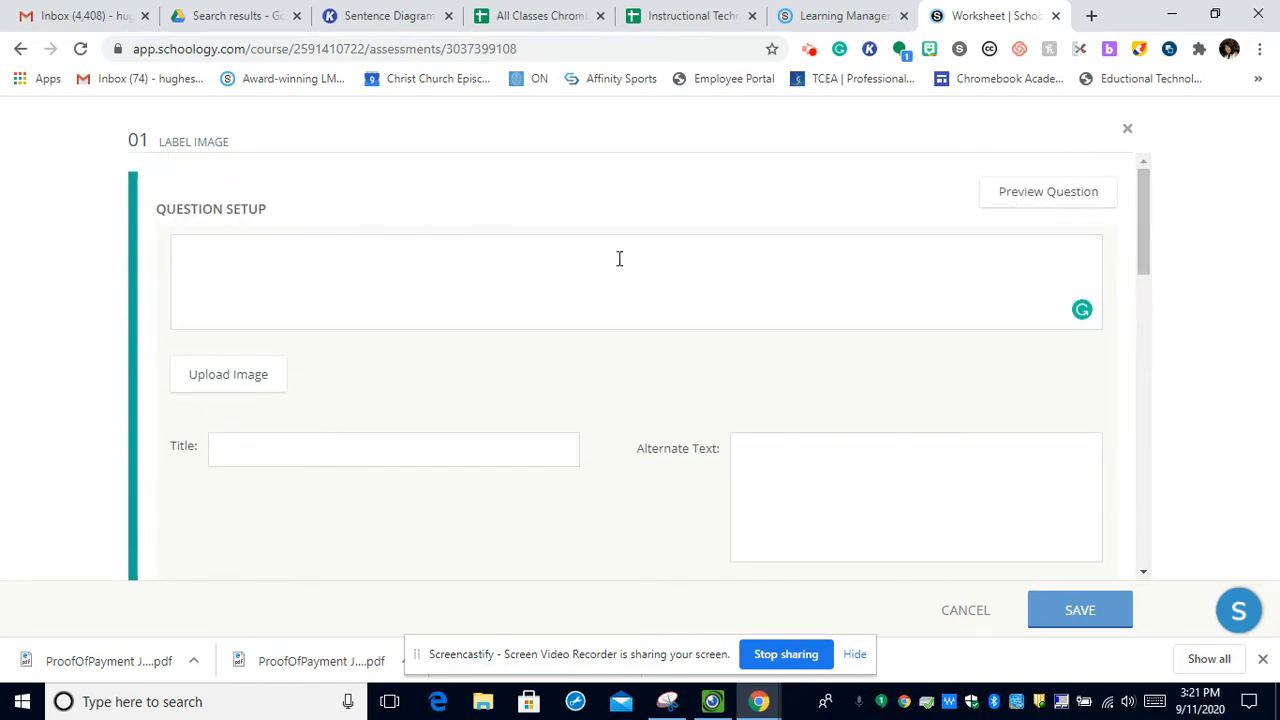
scroll(619, 259, down, 3)
scroll(619, 262, up, 3)
click(224, 380)
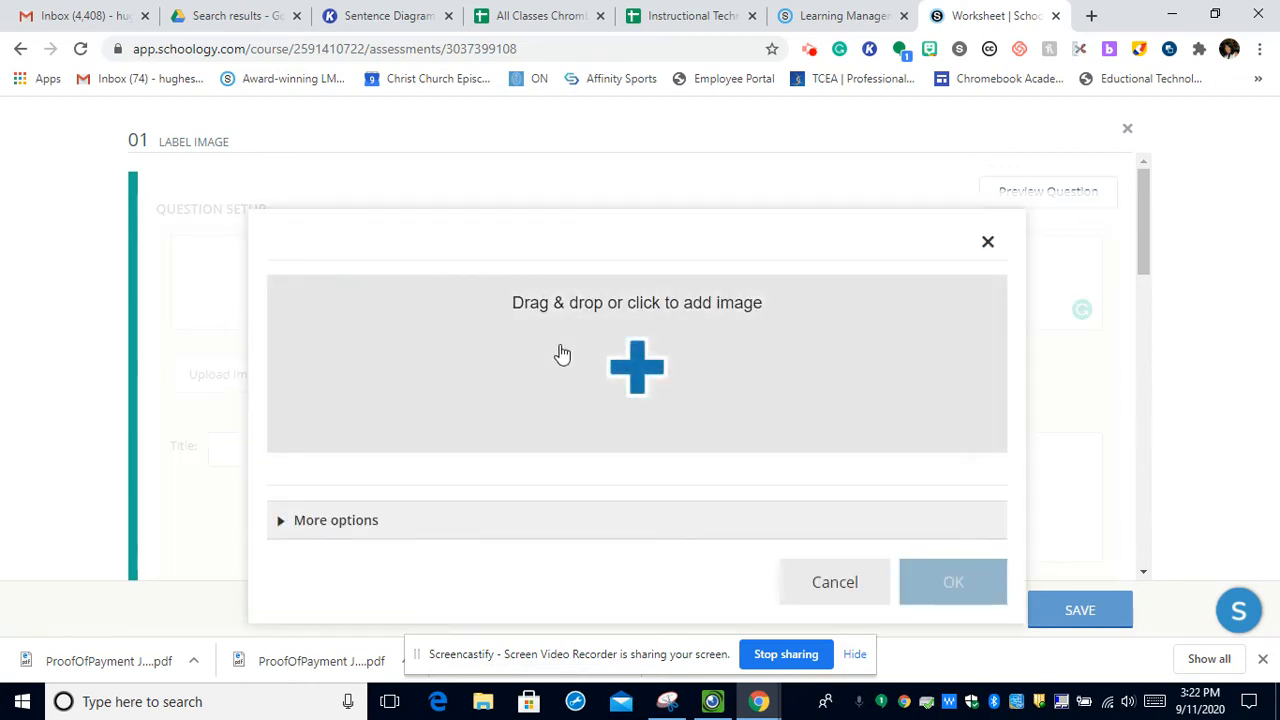
click(630, 362)
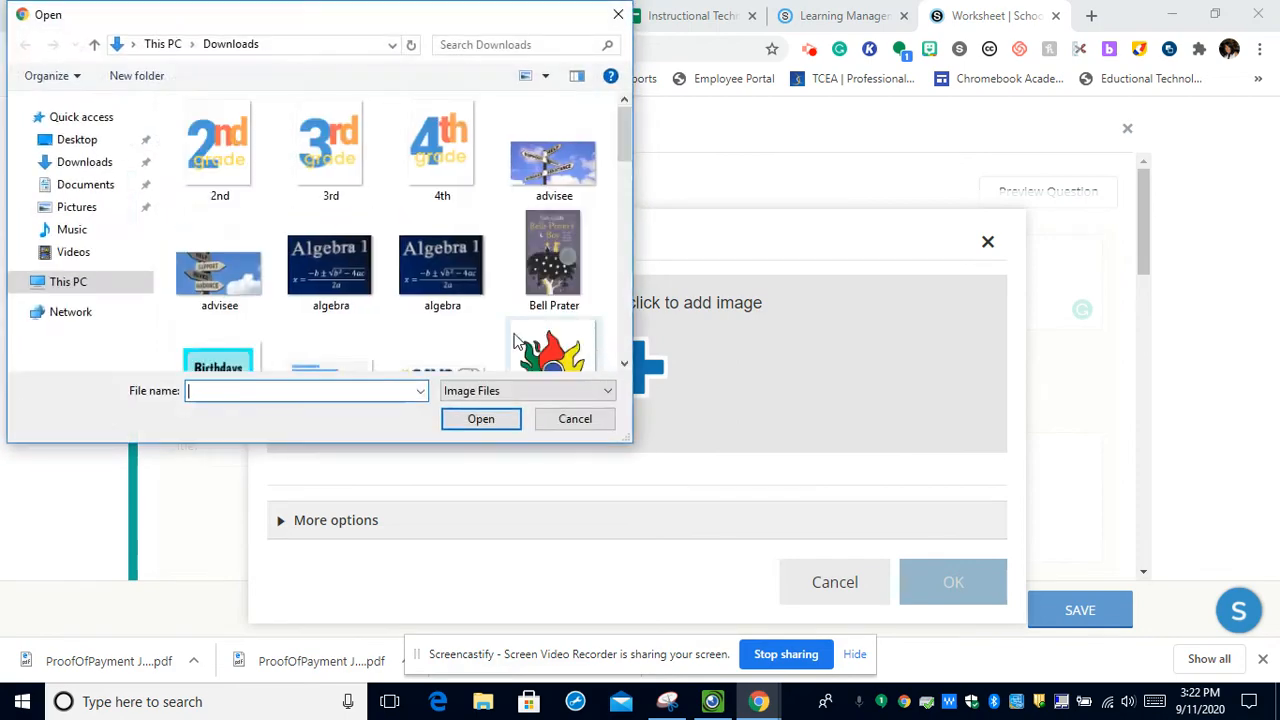
text(di)
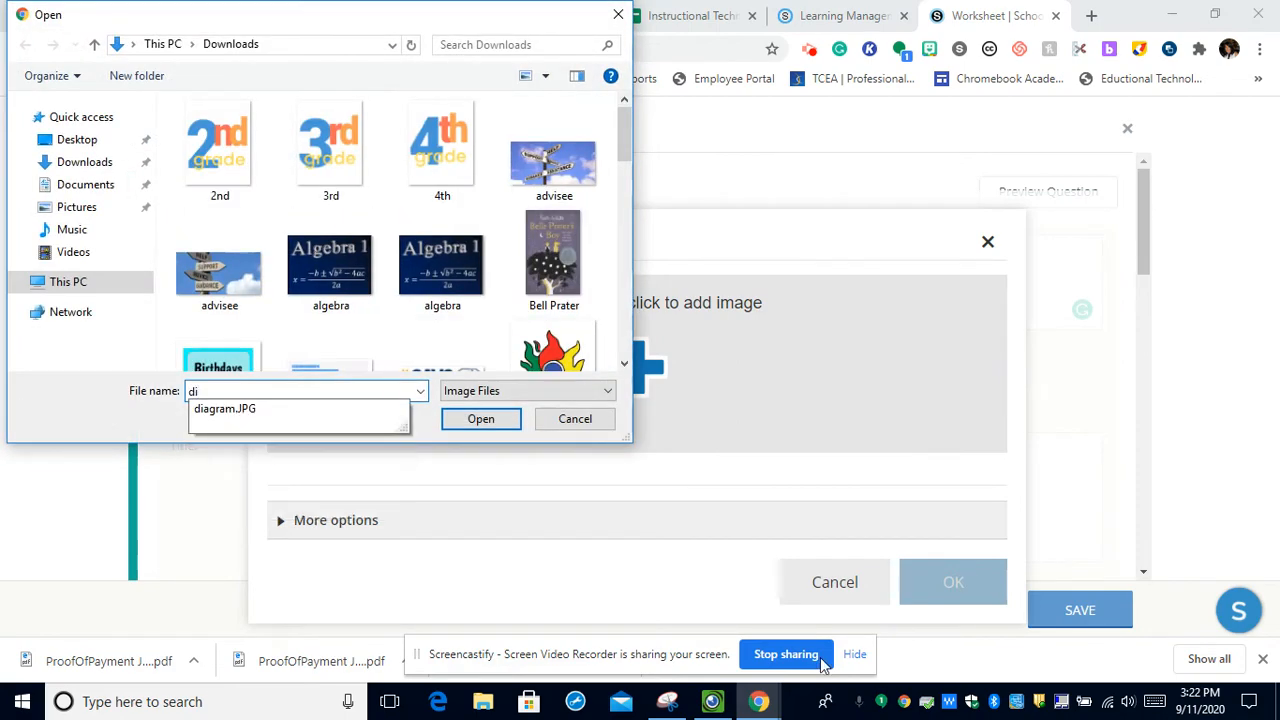
click(242, 410)
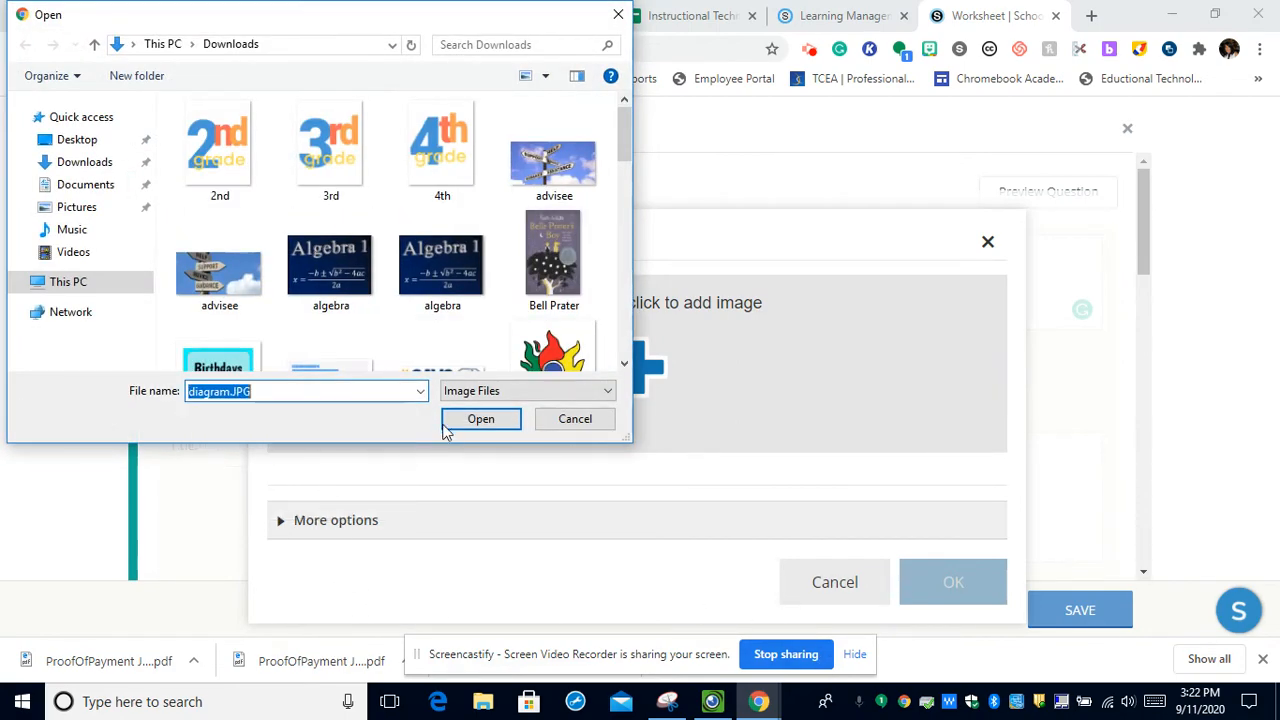
click(452, 421)
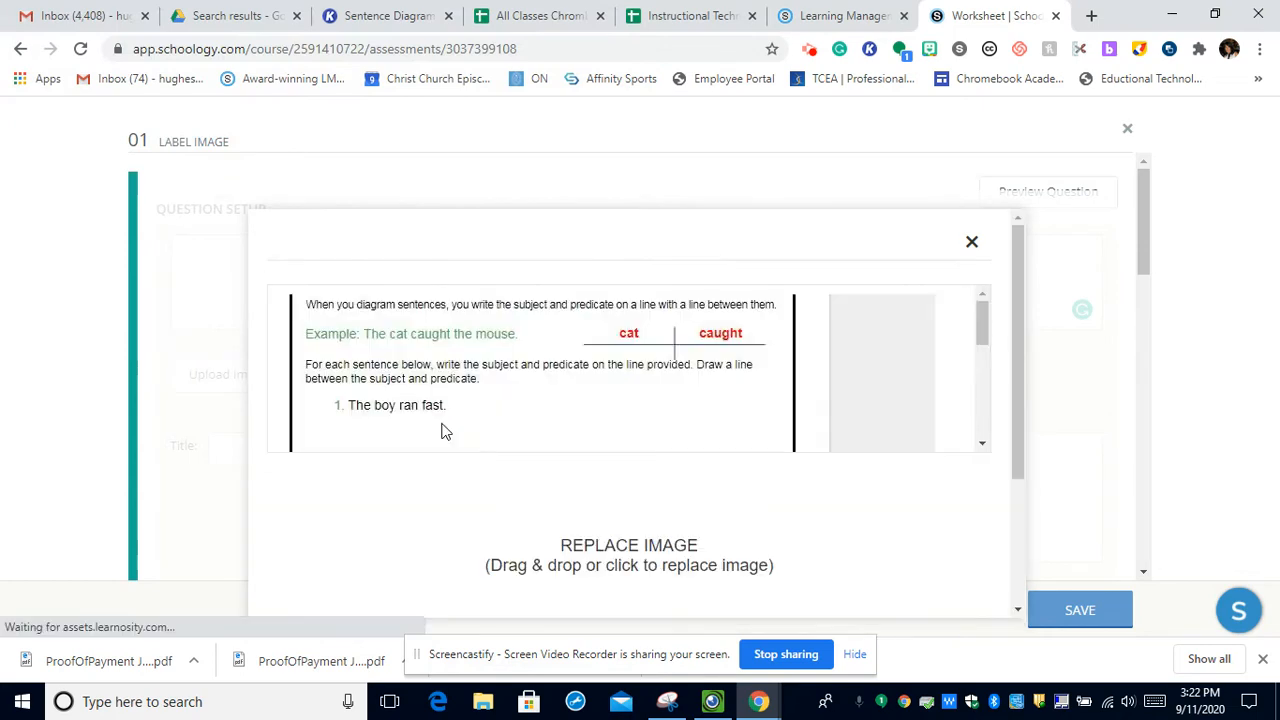
Check the uploaded worksheet image down to the fifth sentence and accept it for the question.
scroll(590, 367, down, 6)
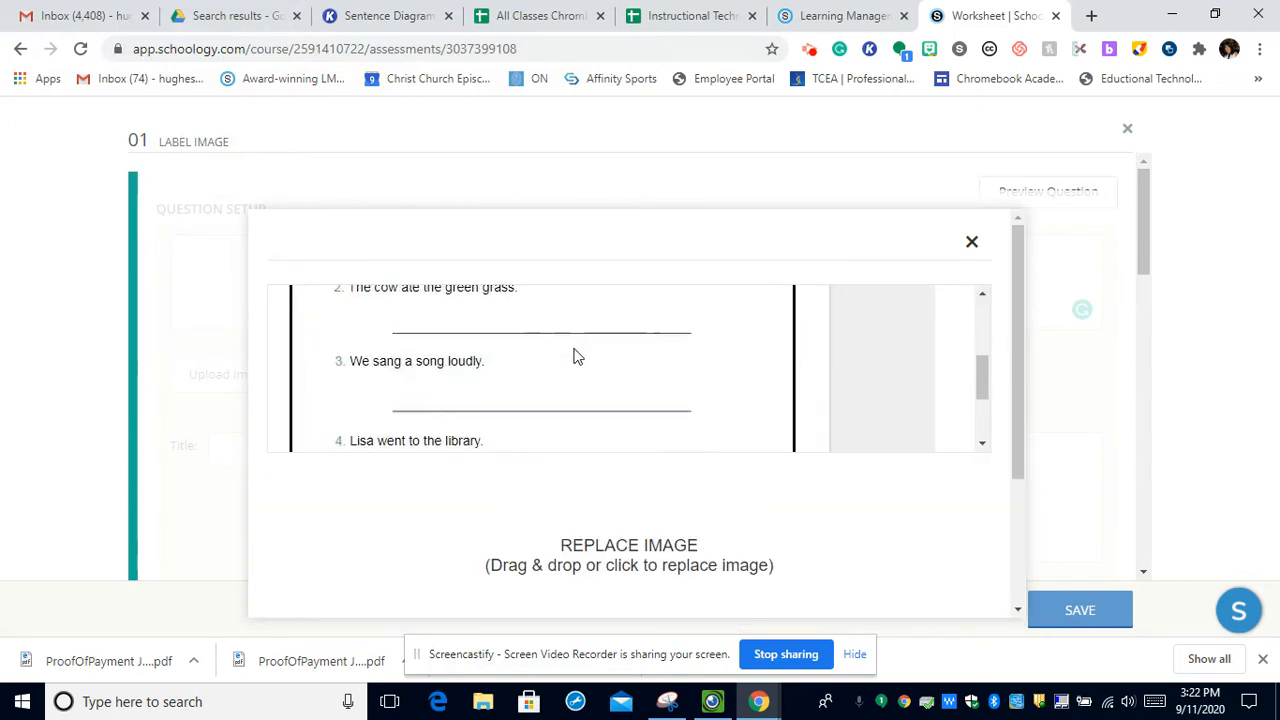
scroll(560, 343, up, 6)
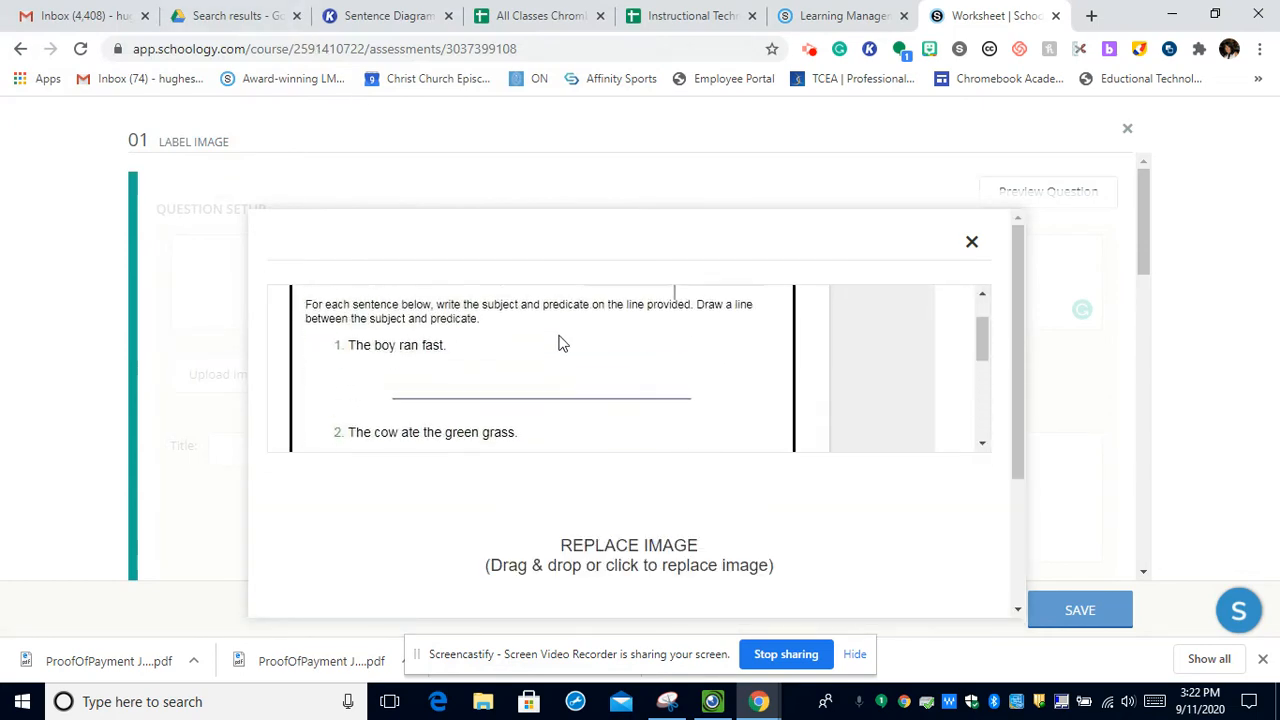
scroll(560, 343, down, 6)
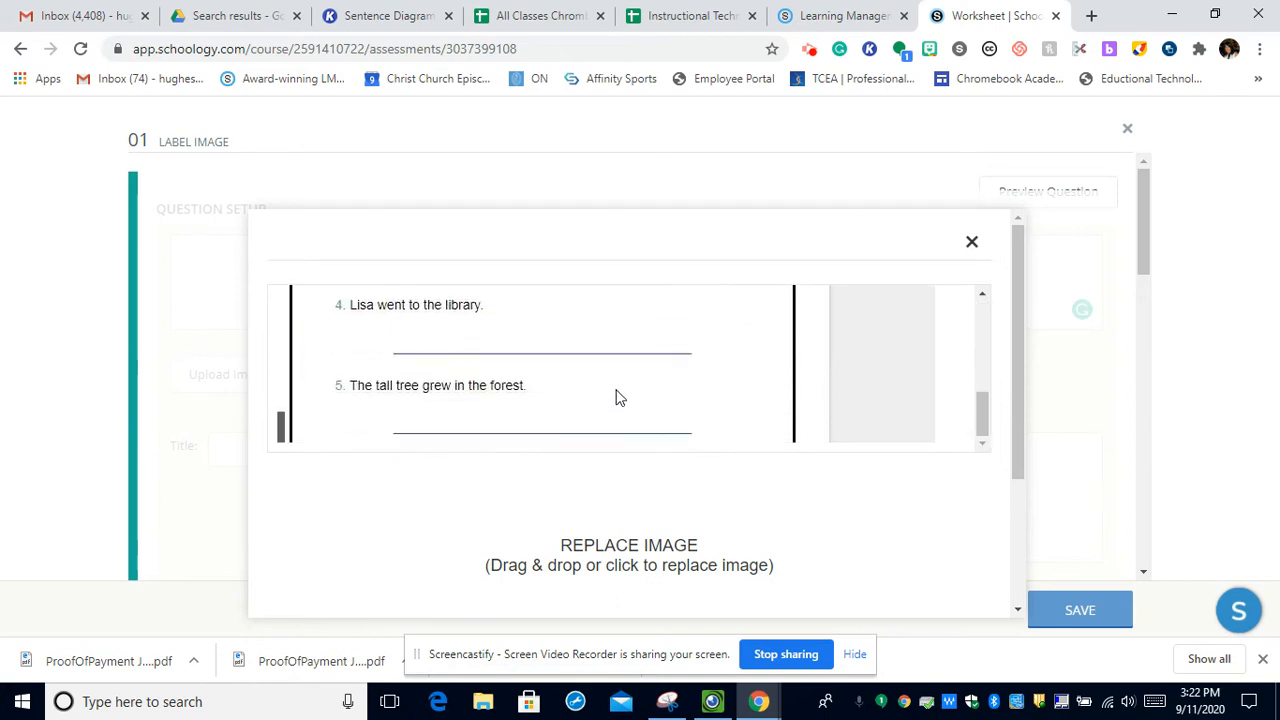
scroll(1137, 314, down, 5)
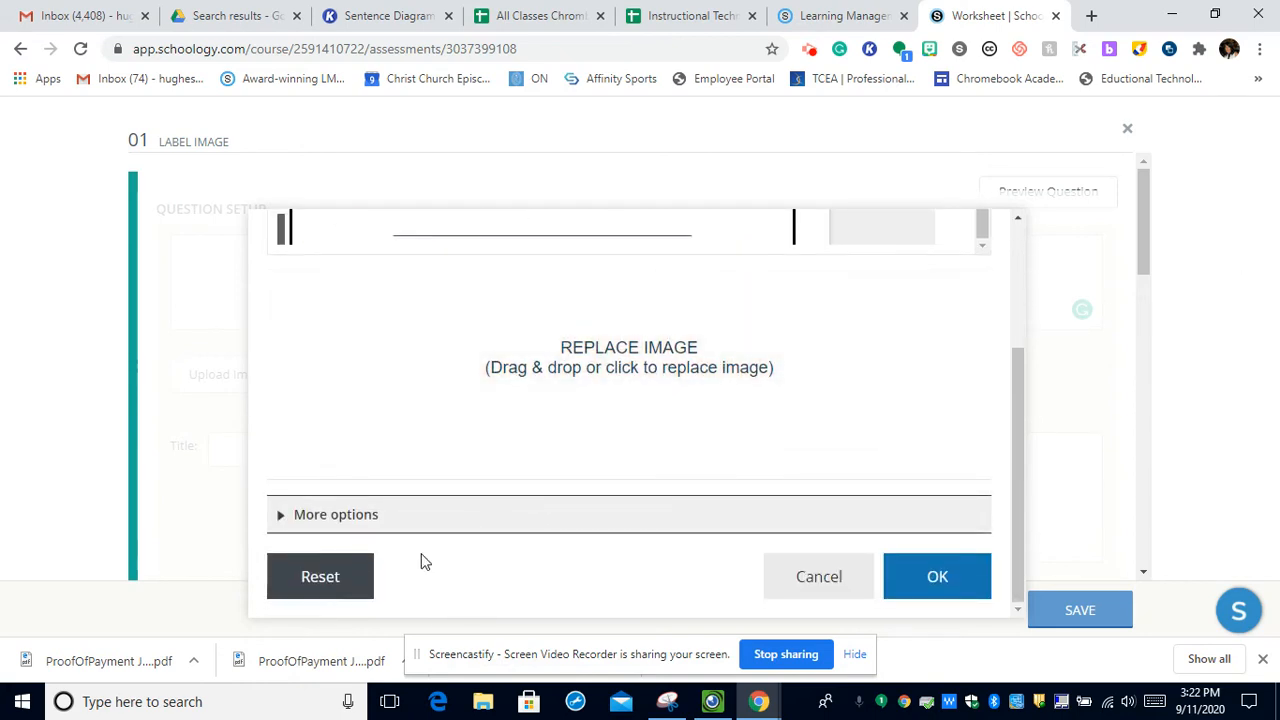
click(933, 578)
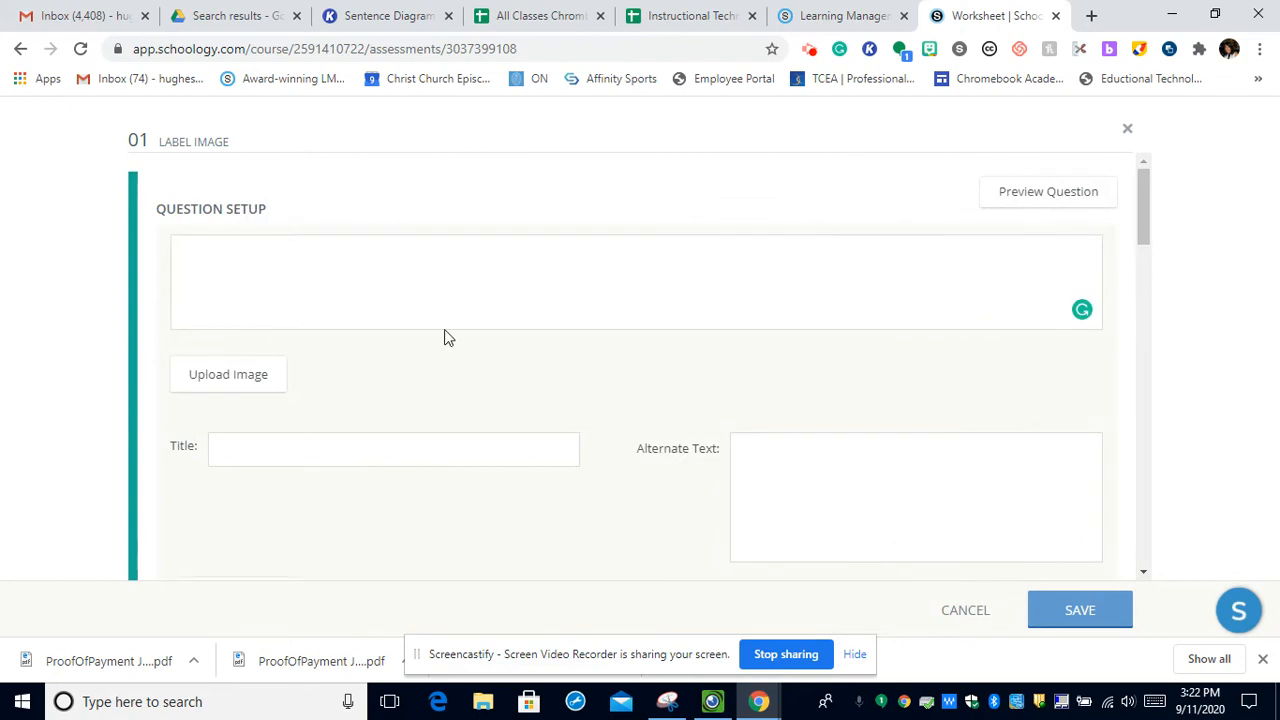
Add a response box to the worksheet image and place it just above the answer line of sentence 1, "The boy ran fast.".
scroll(543, 306, down, 4)
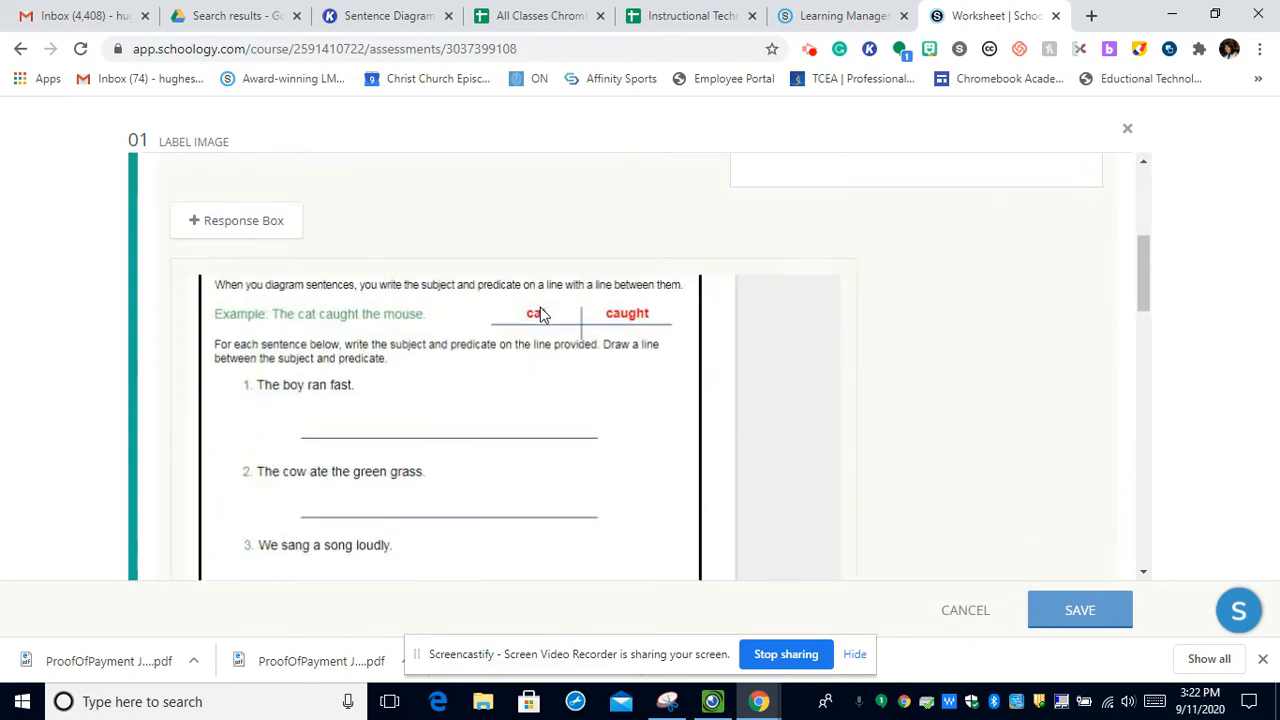
scroll(521, 343, down, 2)
scroll(504, 336, up, 1)
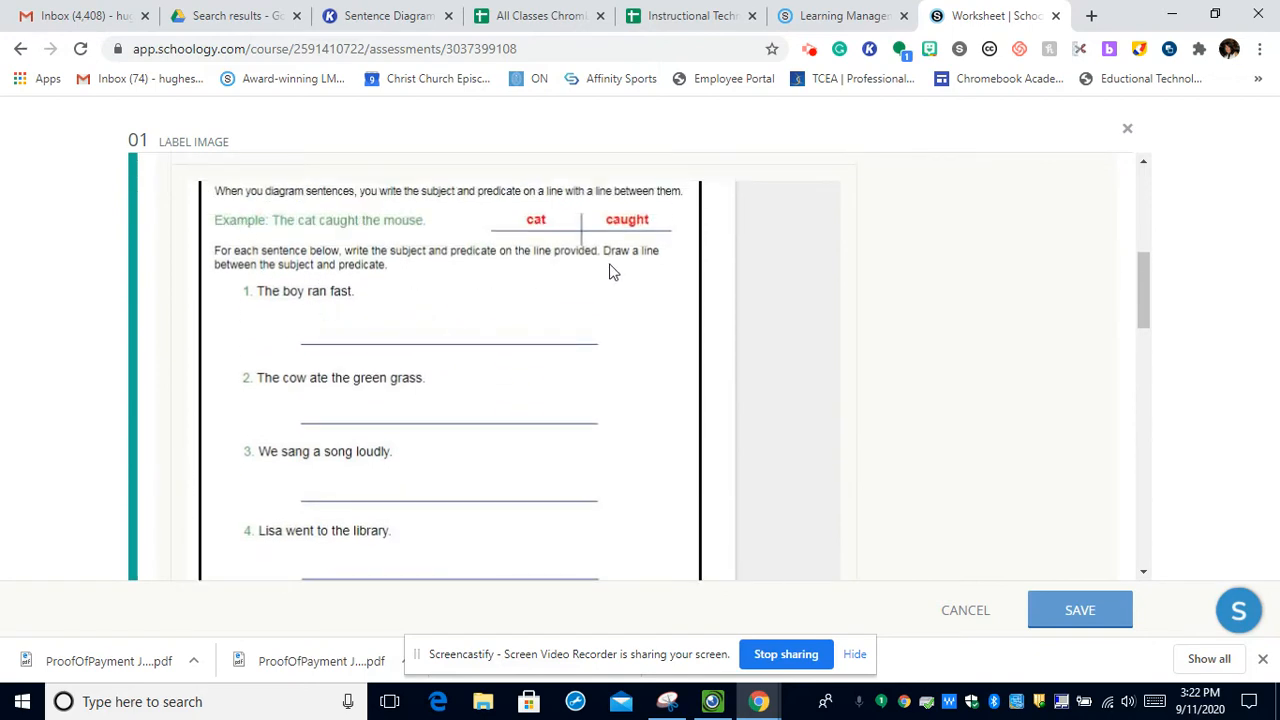
scroll(374, 297, up, 2)
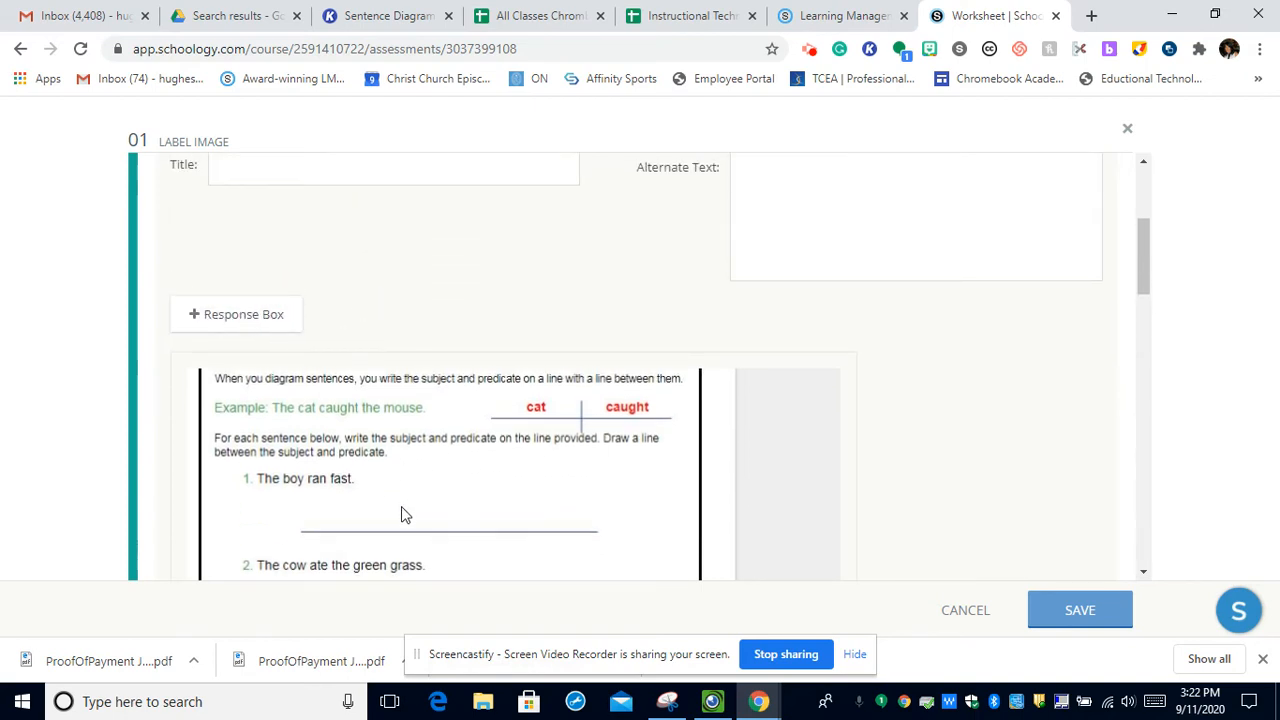
click(236, 318)
scroll(314, 357, down, 1)
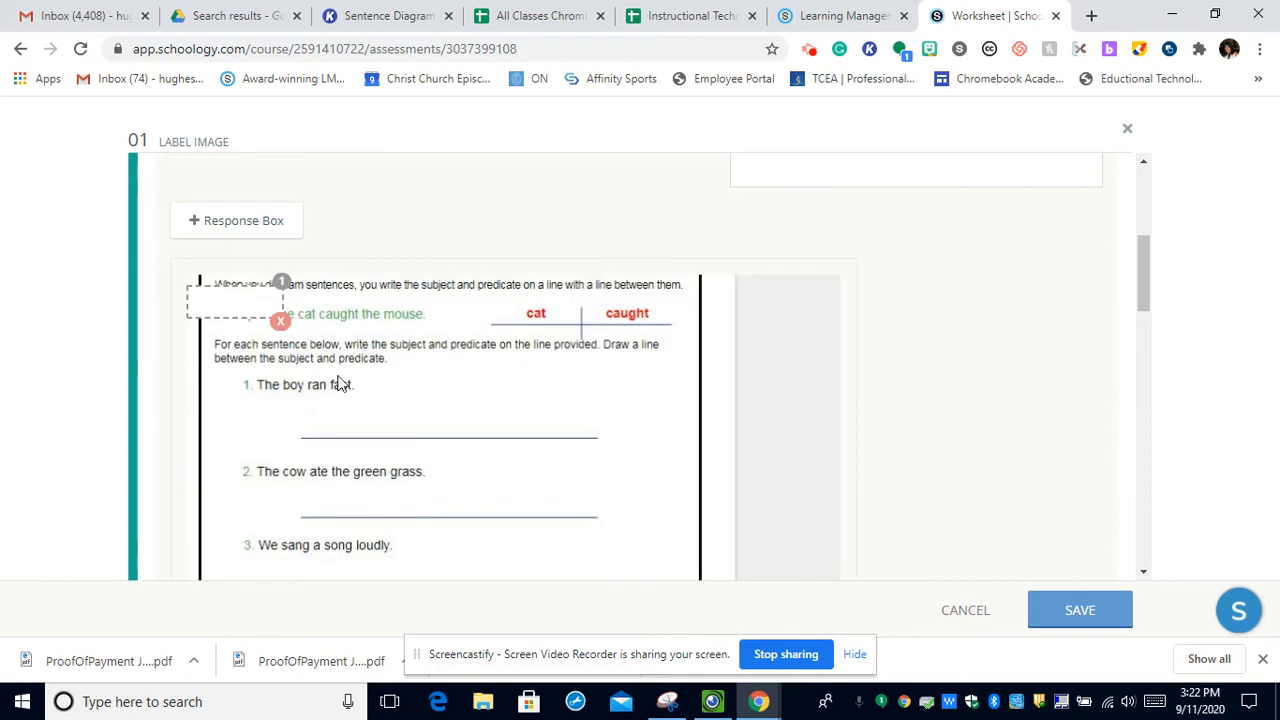
drag(228, 298, 409, 417)
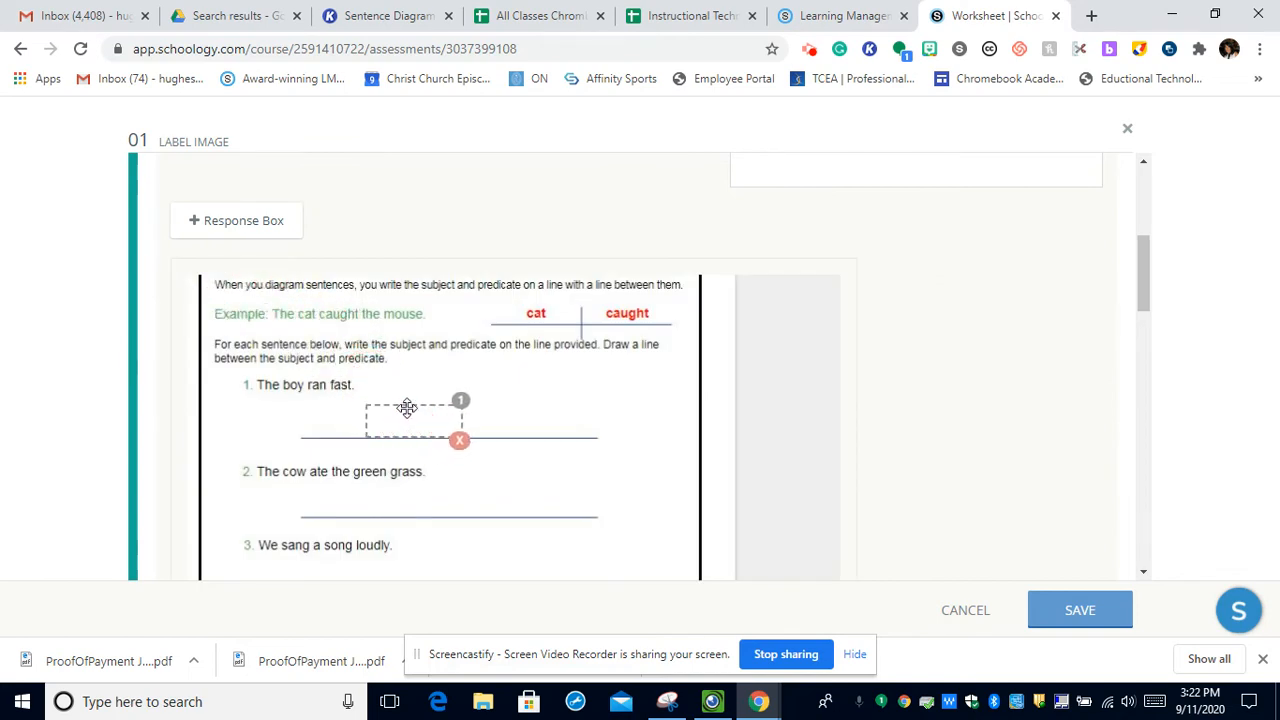
Add a second response box and place it just above the answer line of sentence 2, "The cow ate the green grass.".
click(247, 228)
click(246, 226)
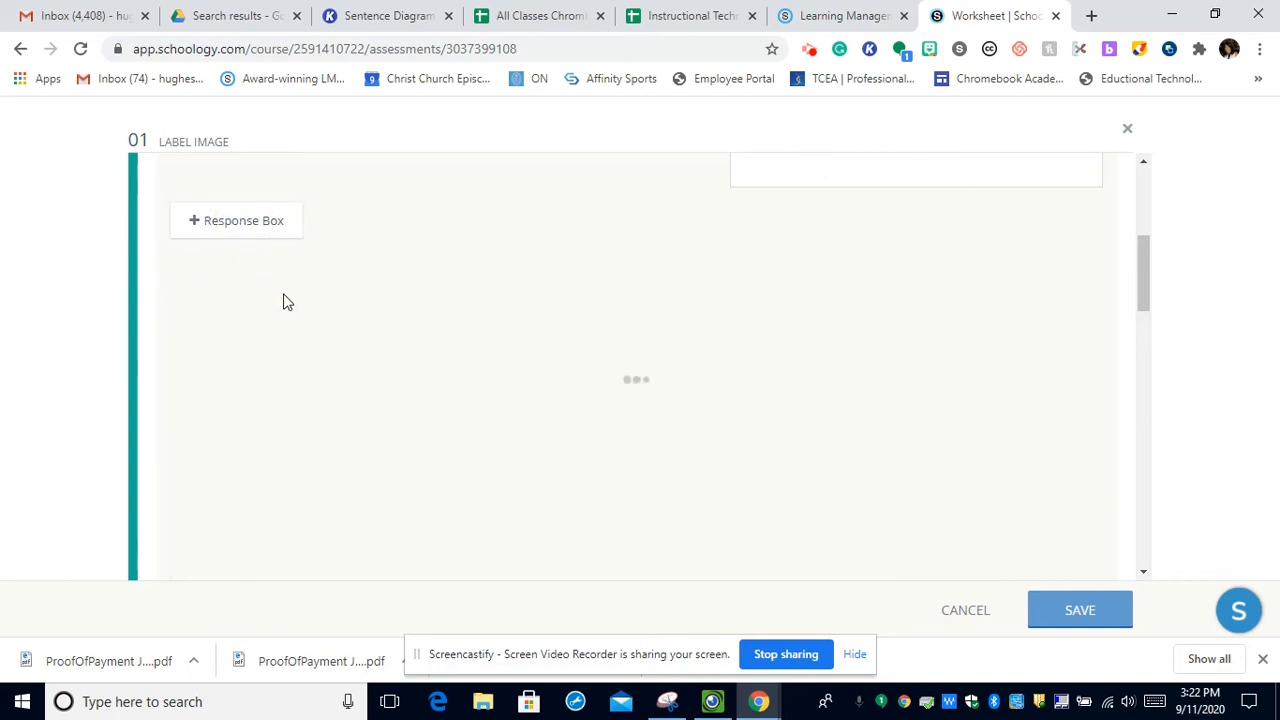
drag(400, 305, 417, 497)
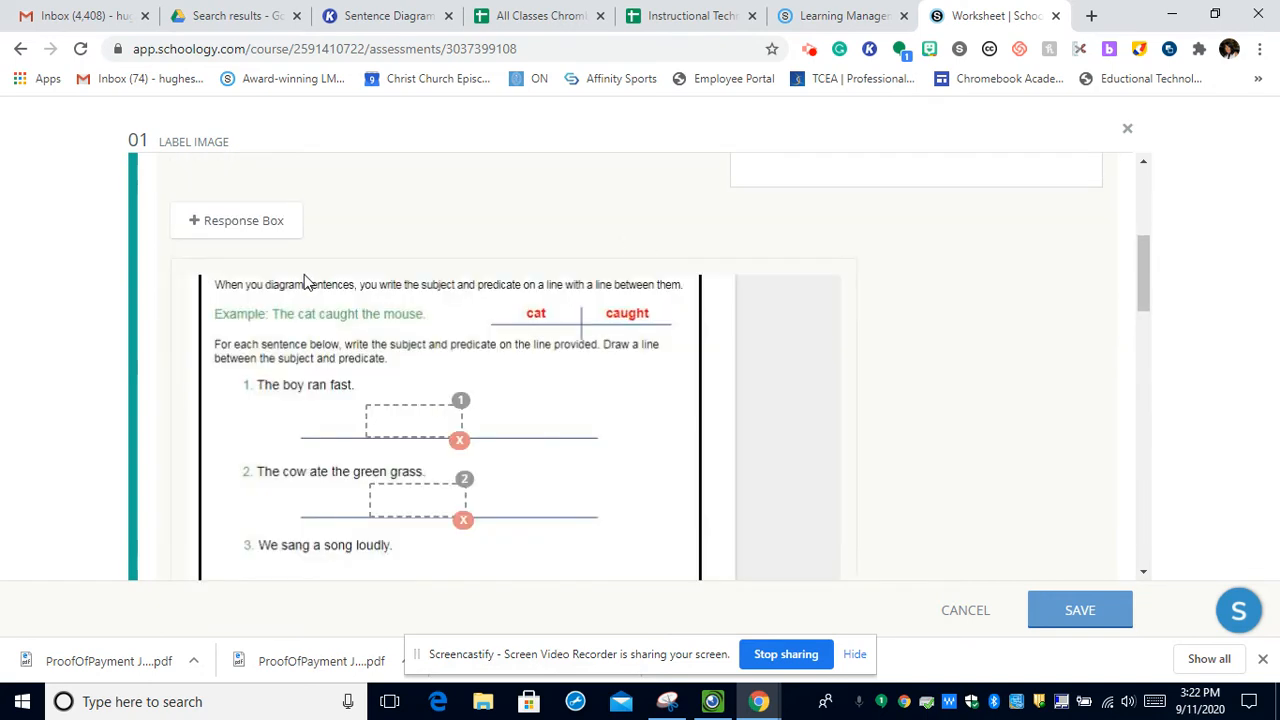
Add a third response box and place it just above the answer line of sentence 3, "We sang a song loudly.".
scroll(290, 305, up, 1)
scroll(451, 329, down, 3)
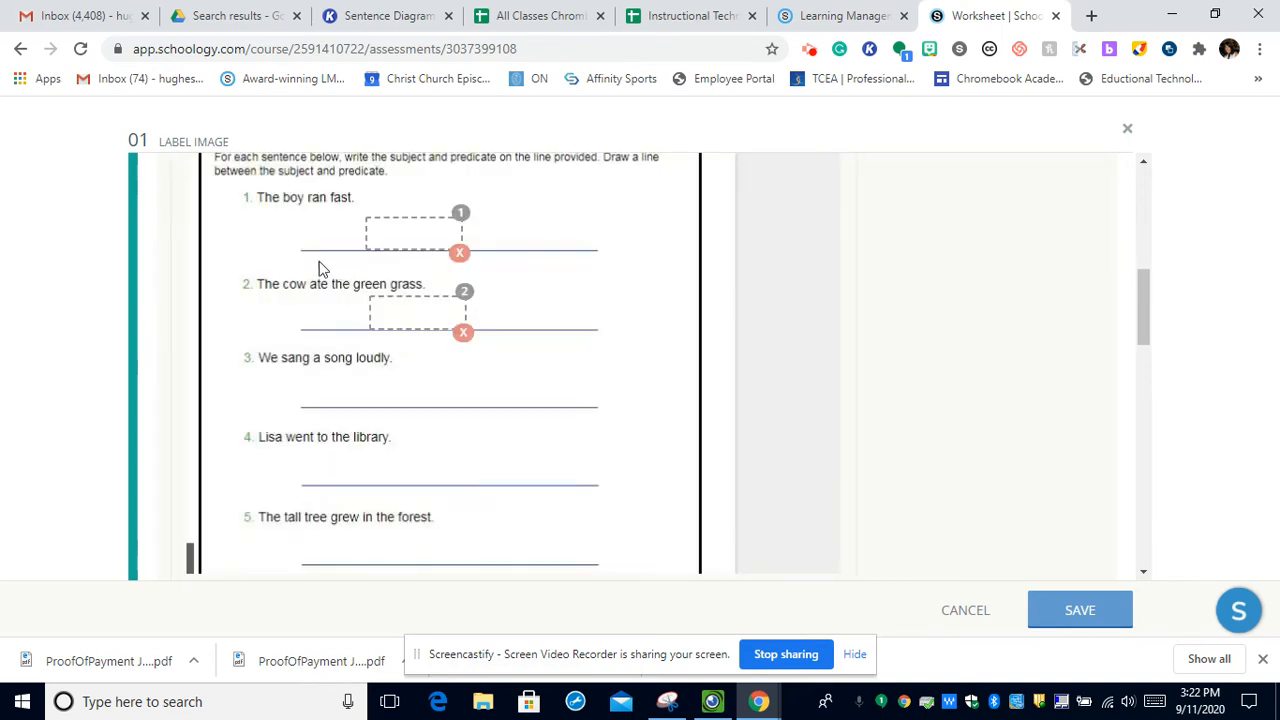
scroll(316, 285, up, 2)
click(601, 321)
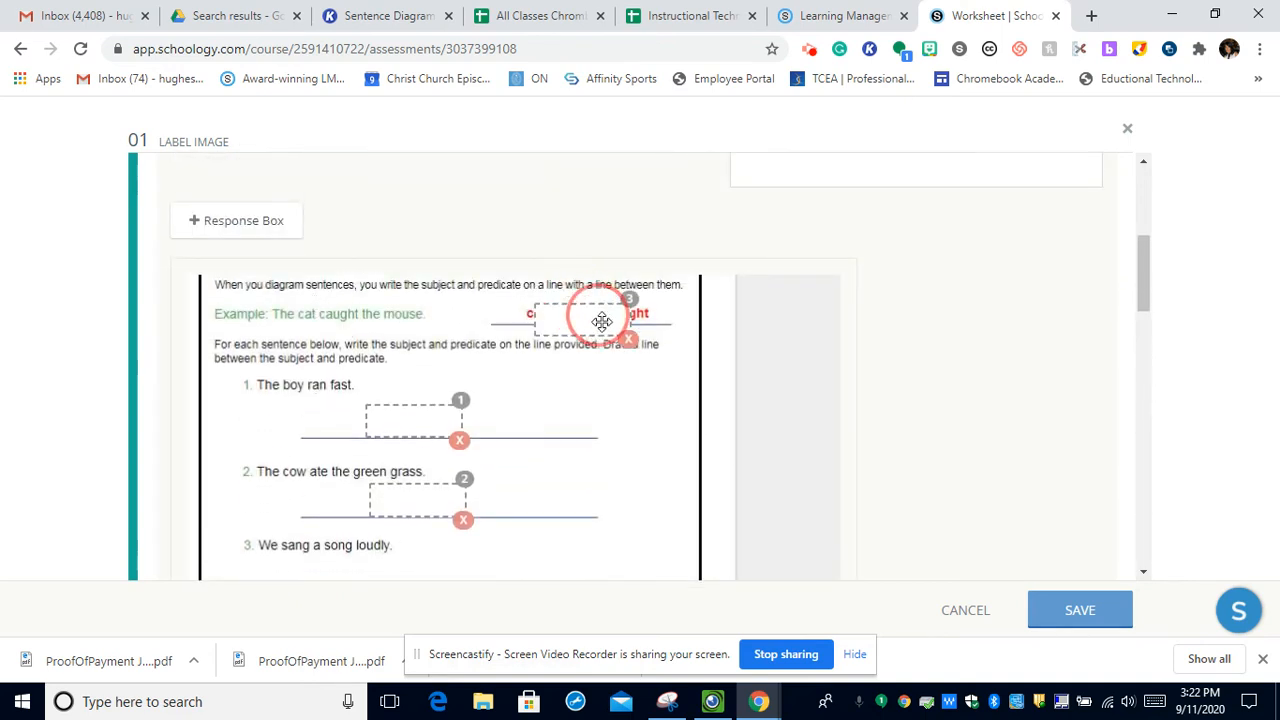
drag(601, 321, 426, 564)
scroll(441, 534, down, 2)
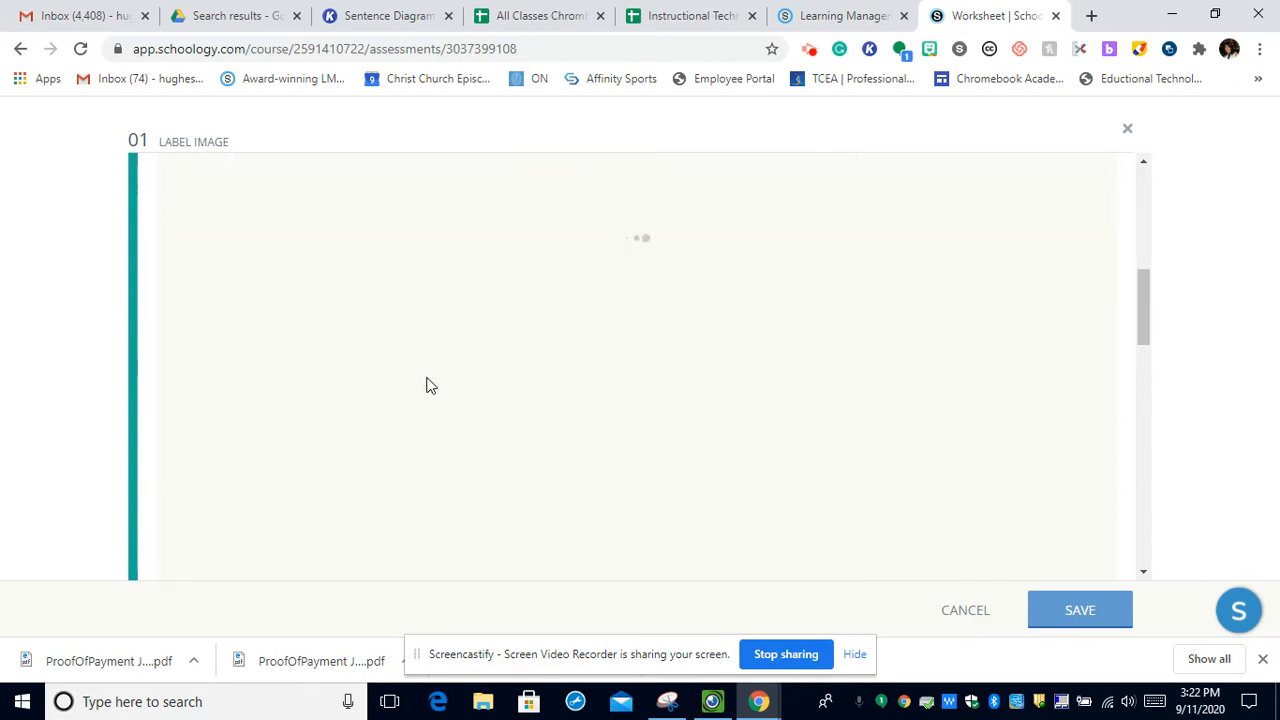
click(431, 386)
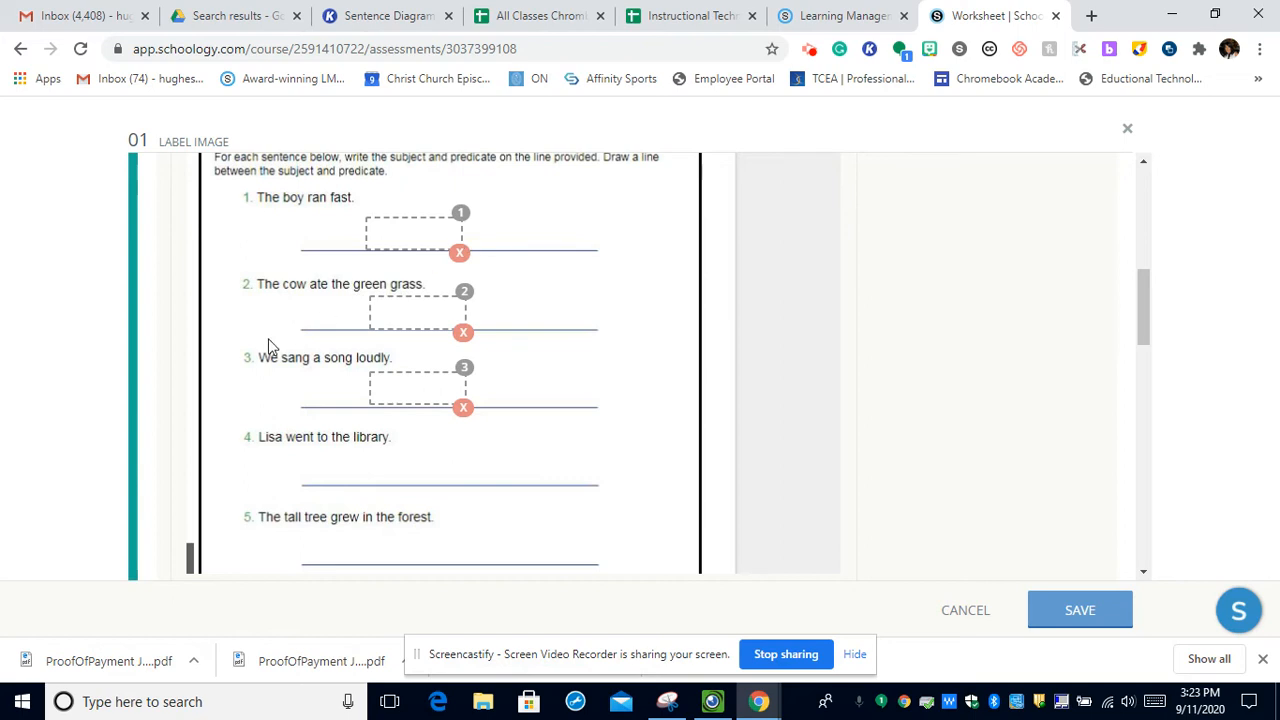
Add a first possible response option with the text "boy|ran".
scroll(272, 350, down, 3)
scroll(272, 349, down, 1)
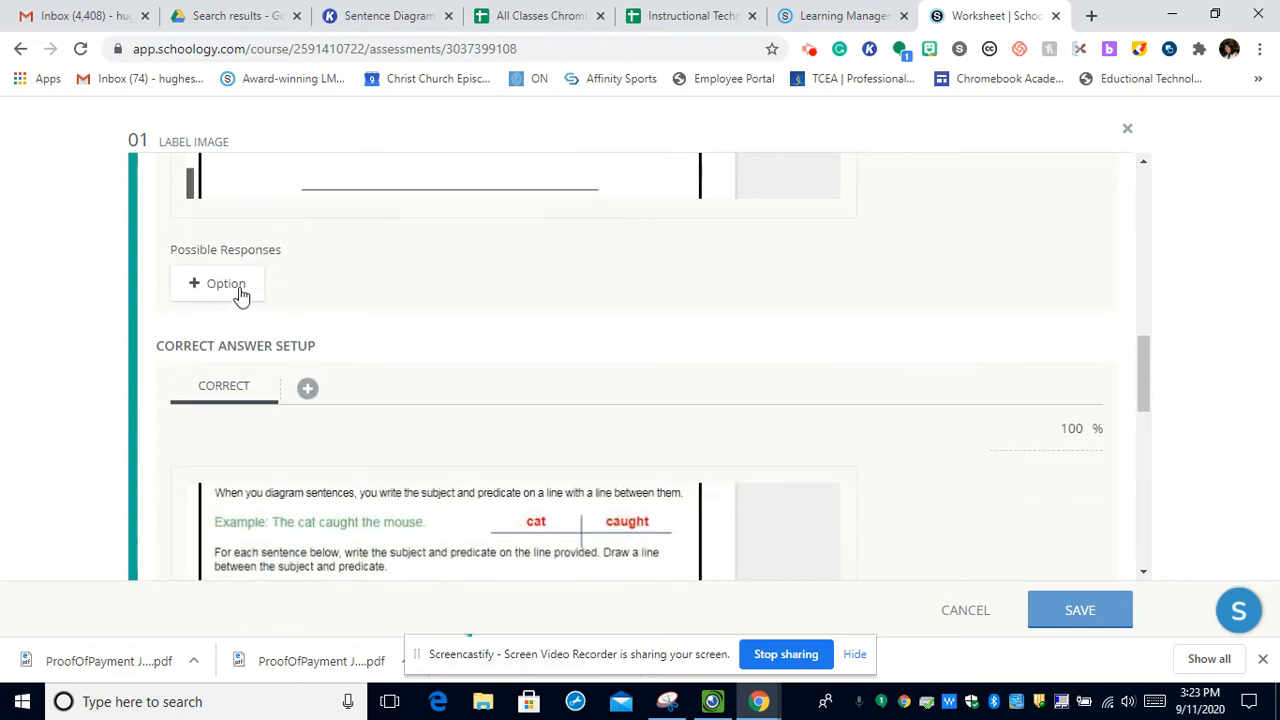
scroll(385, 260, up, 5)
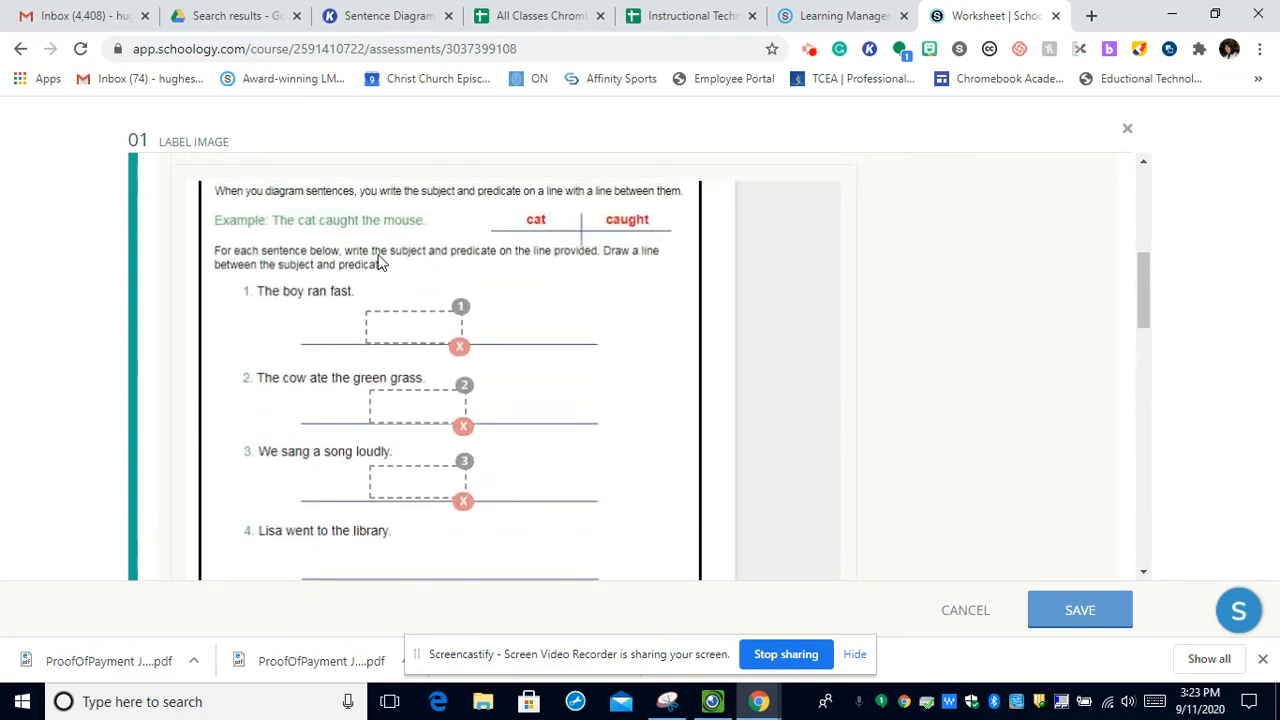
scroll(500, 235, down, 4)
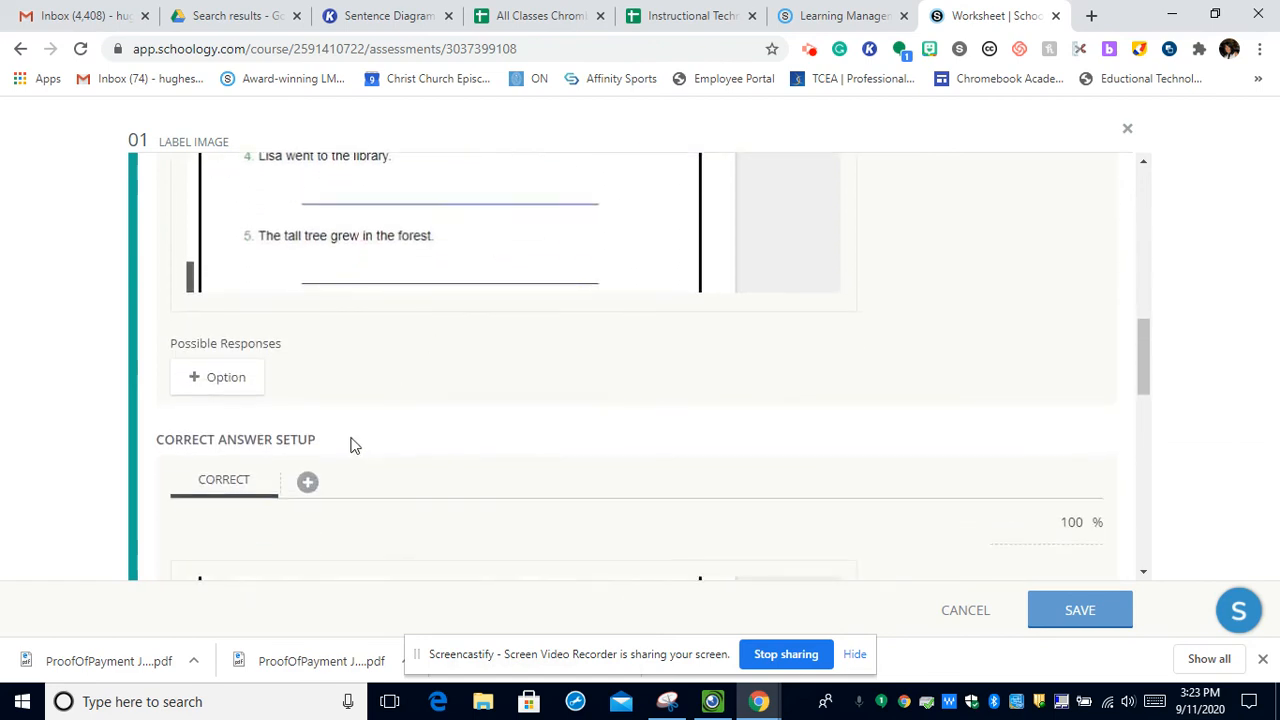
click(248, 392)
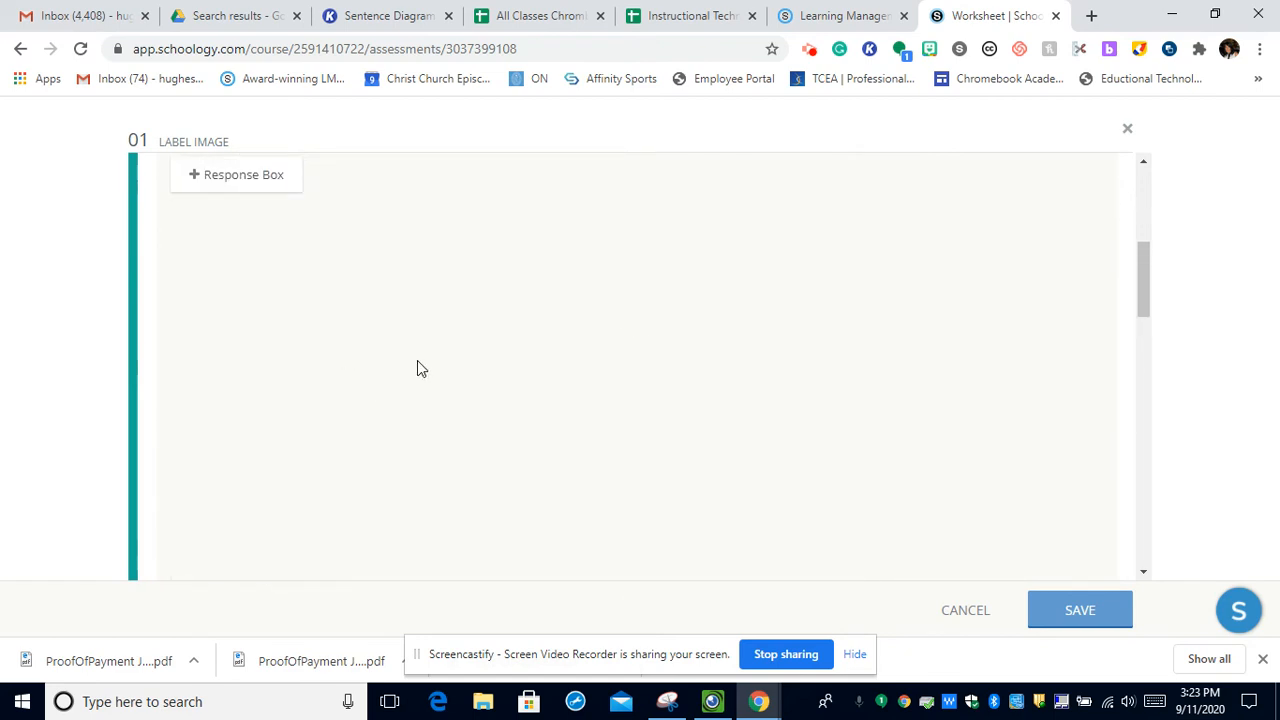
scroll(365, 355, down, 5)
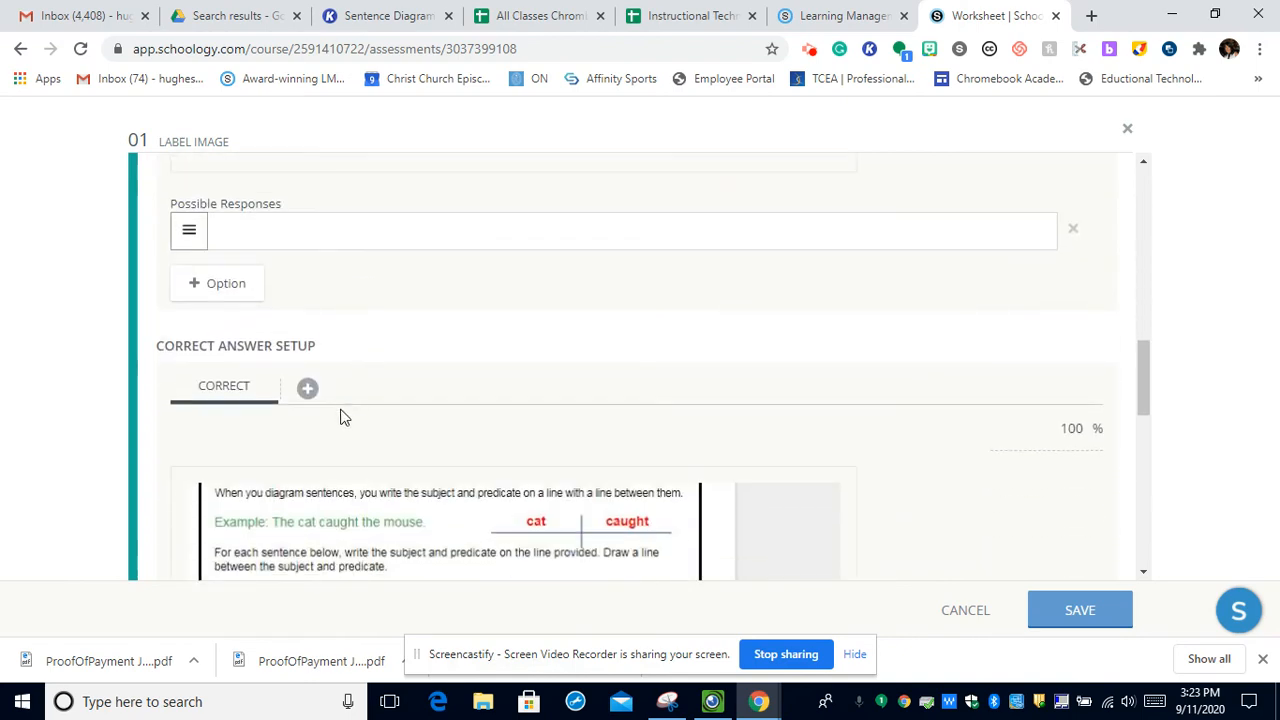
click(265, 236)
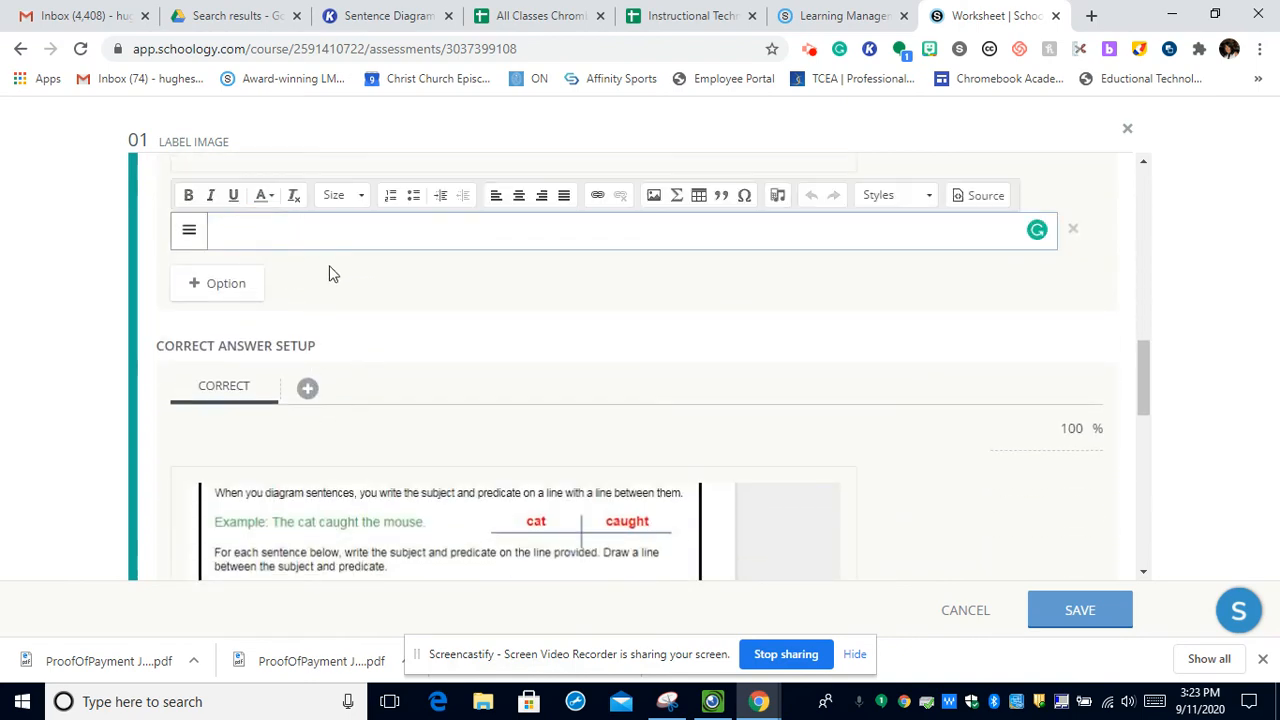
text(boy|ran)
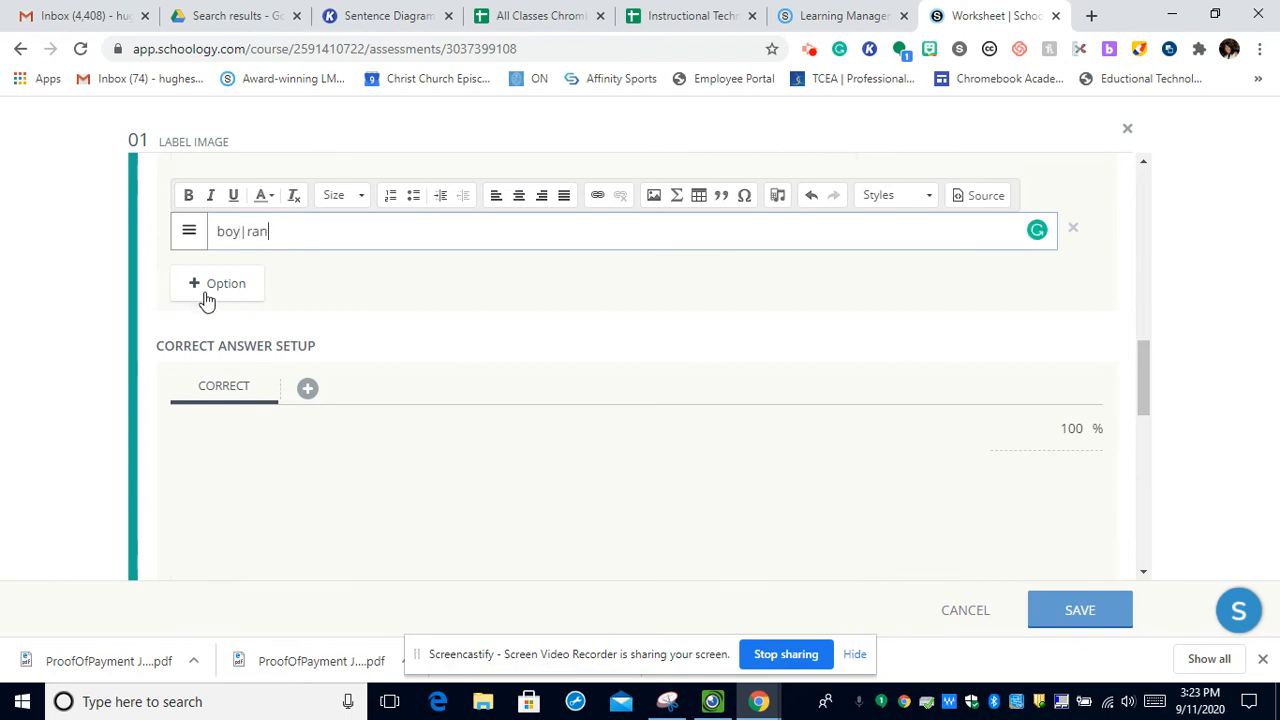
Add a second possible response option with the text "cow|ate".
click(205, 296)
scroll(452, 250, up, 3)
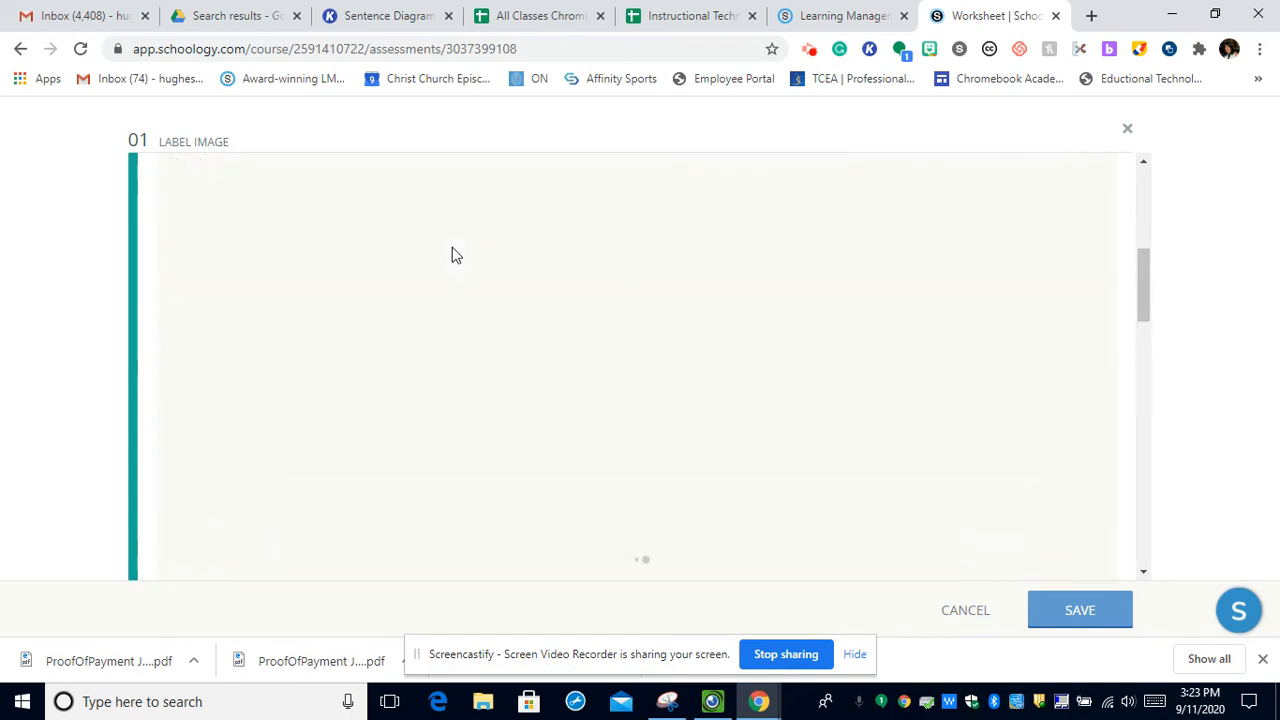
scroll(462, 266, up, 4)
scroll(462, 266, down, 2)
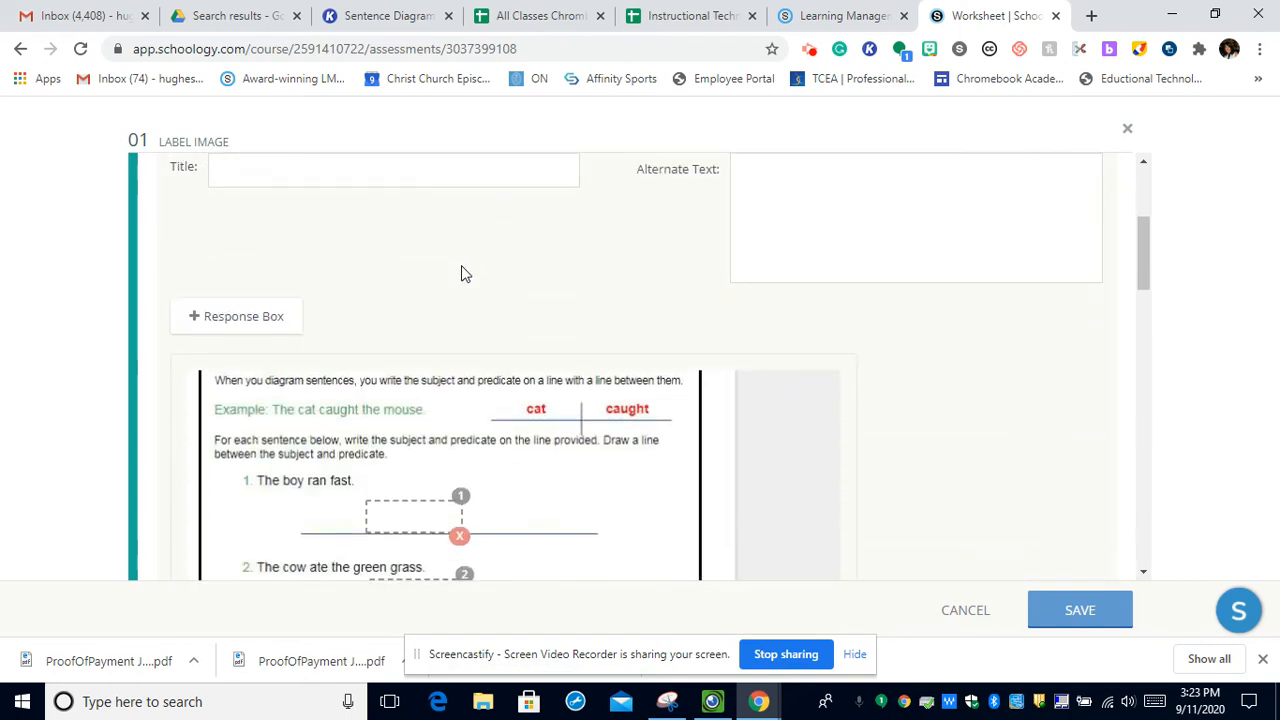
scroll(462, 270, down, 3)
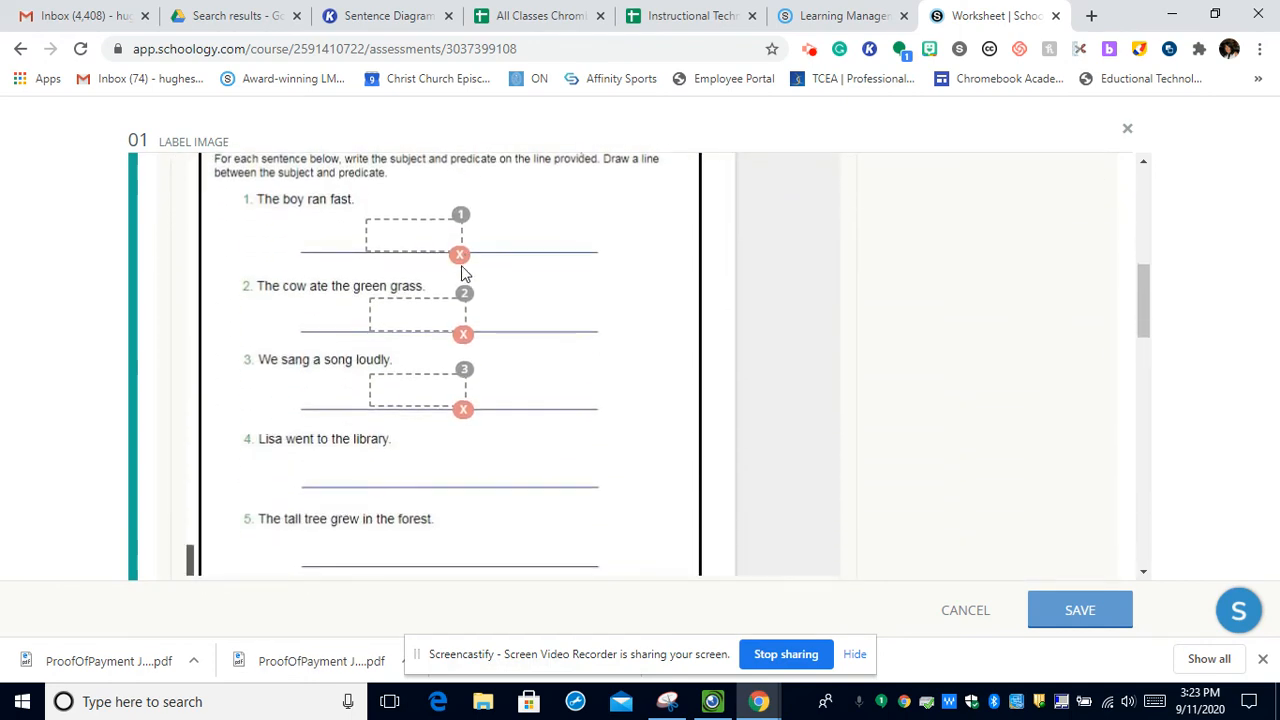
scroll(400, 296, down, 6)
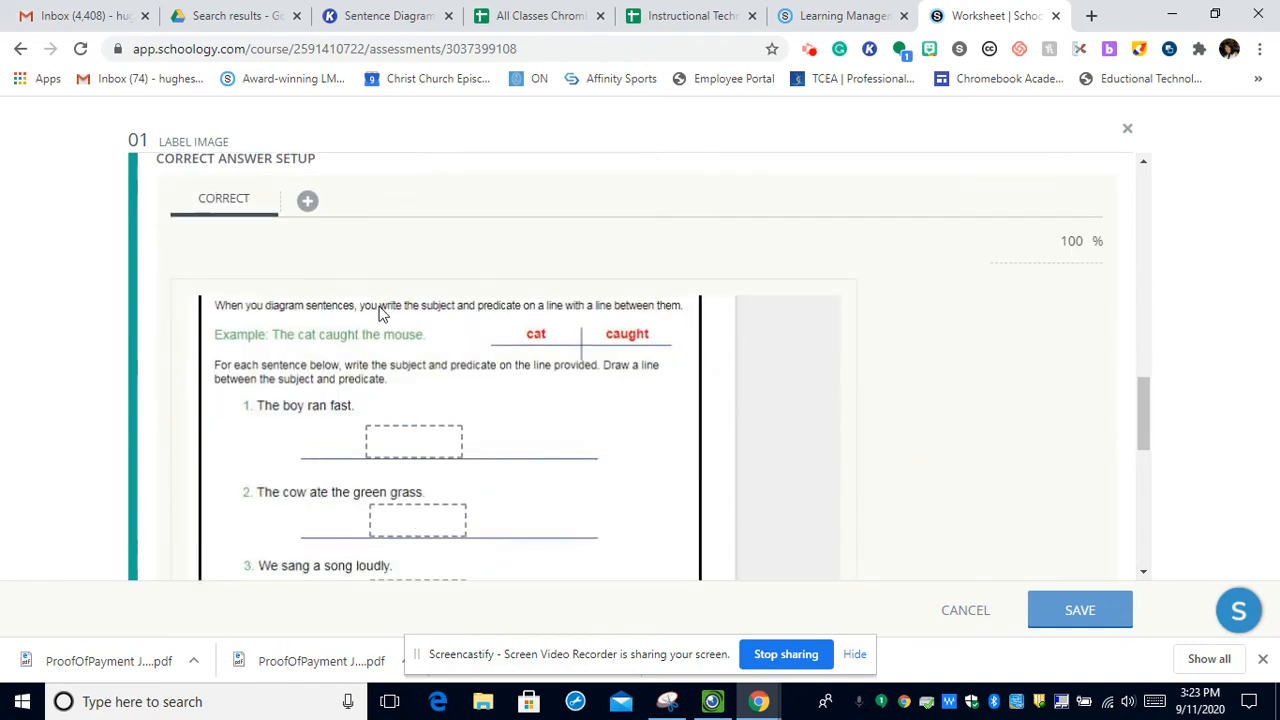
scroll(418, 372, down, 5)
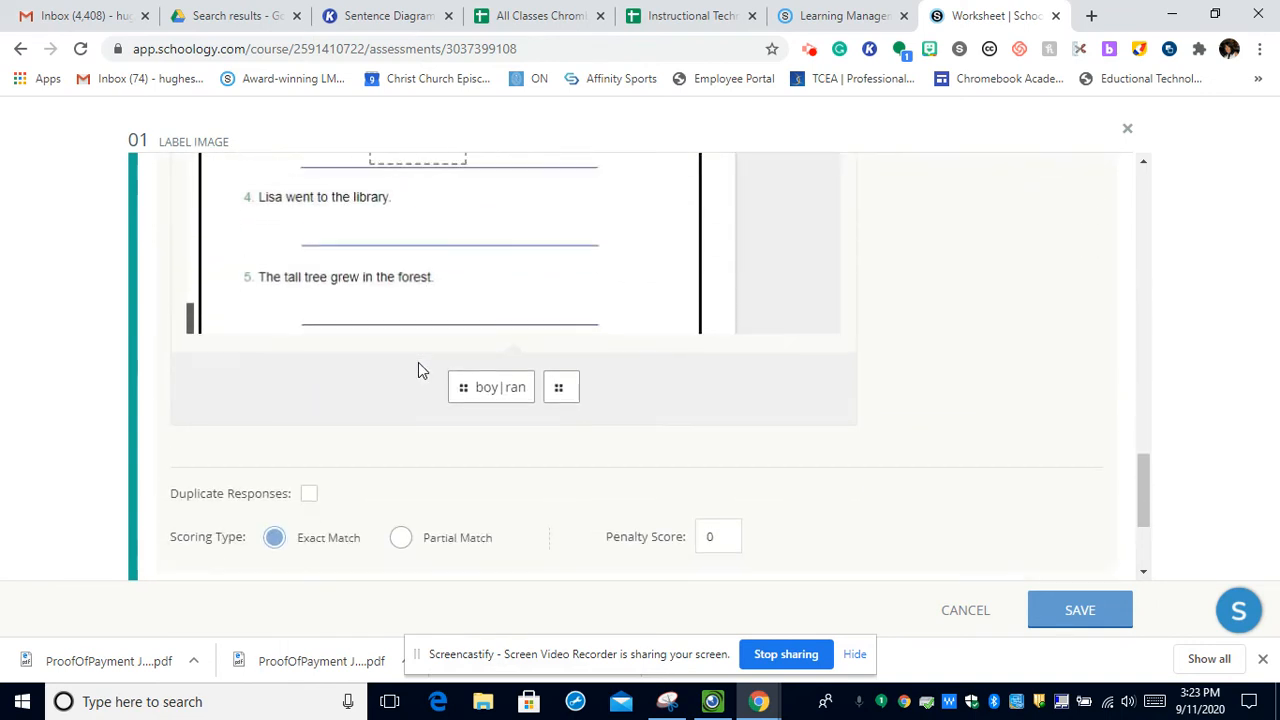
scroll(418, 366, up, 4)
scroll(418, 362, up, 4)
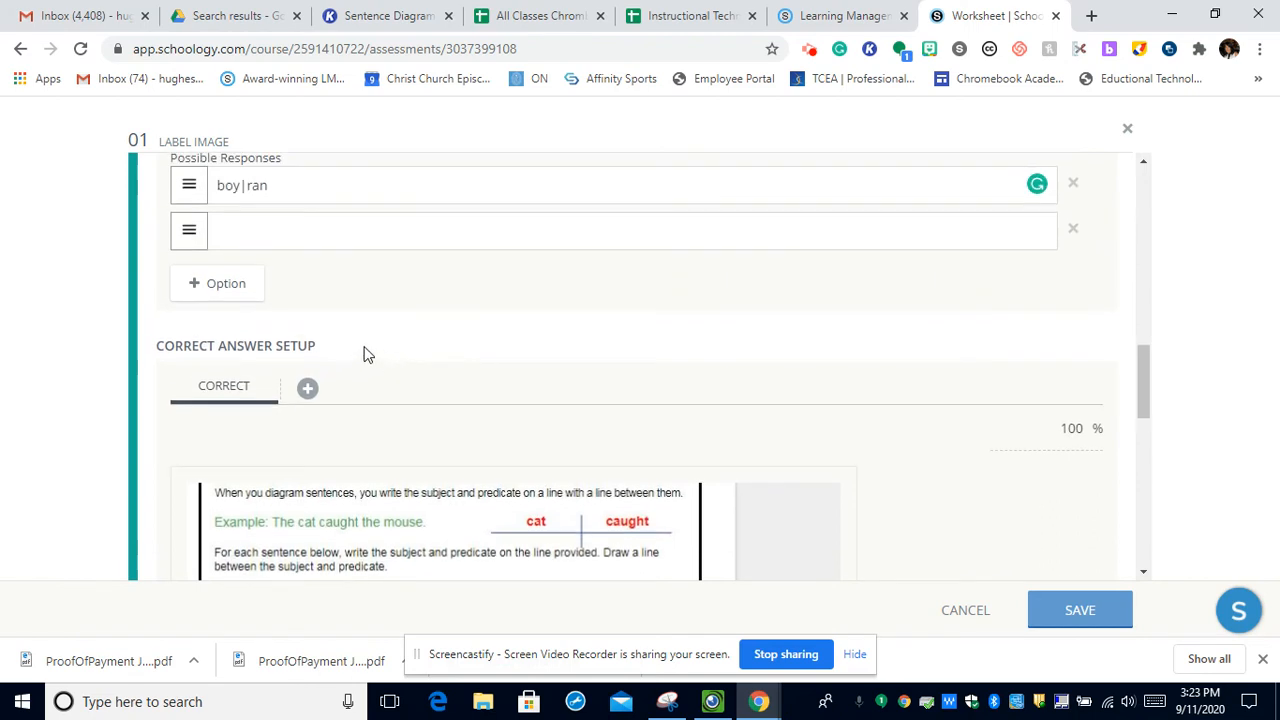
click(282, 325)
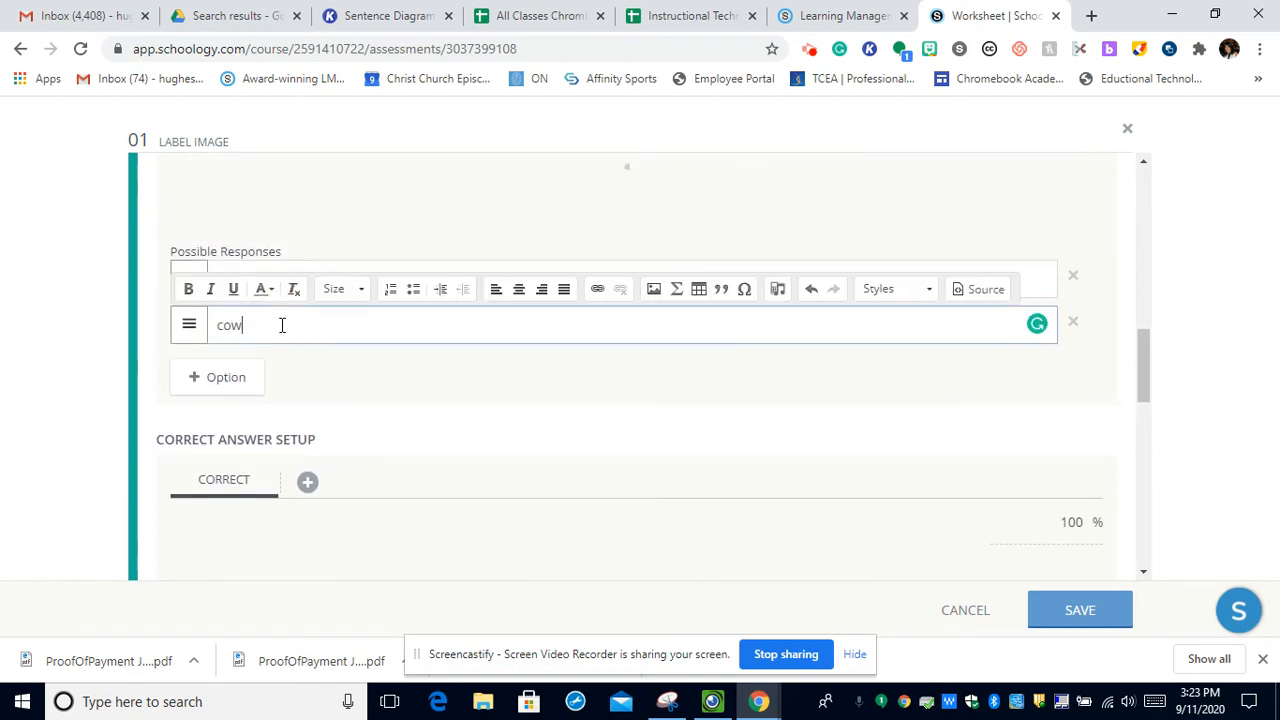
text(cow|ate)
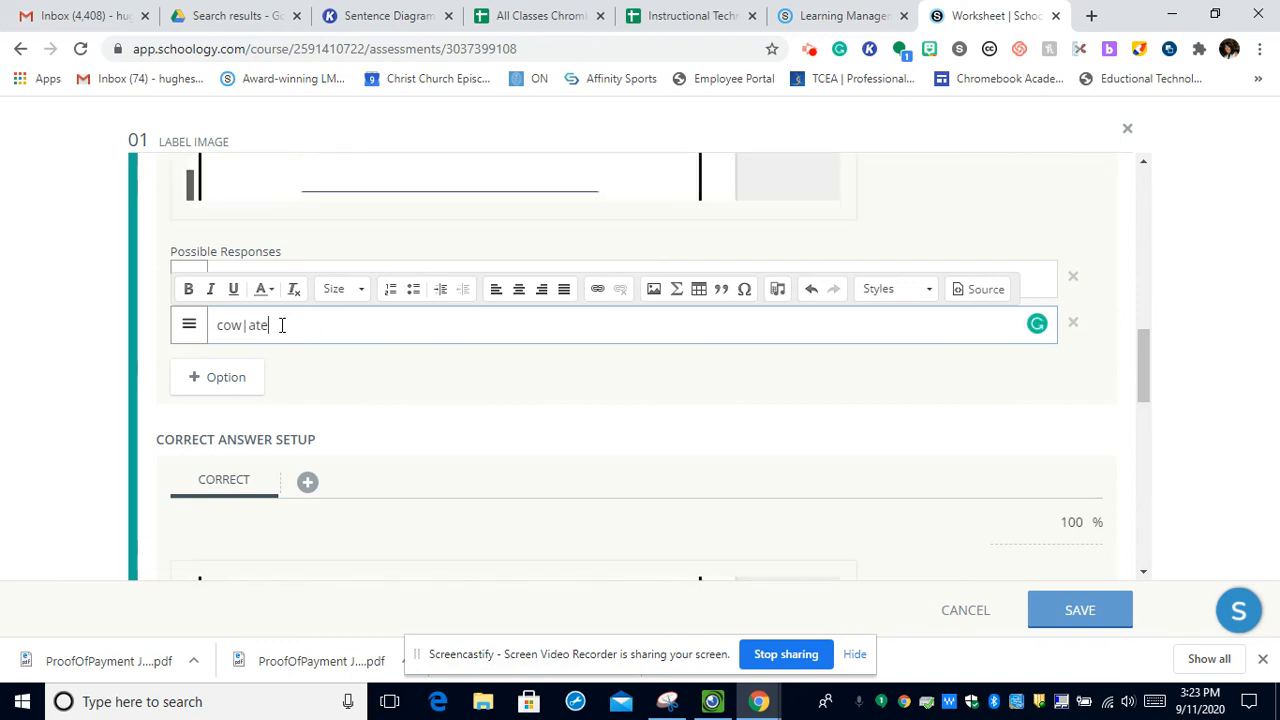
Review the question from its setup and response boxes down to the correct answer area, response tiles and scoring options.
scroll(483, 305, up, 10)
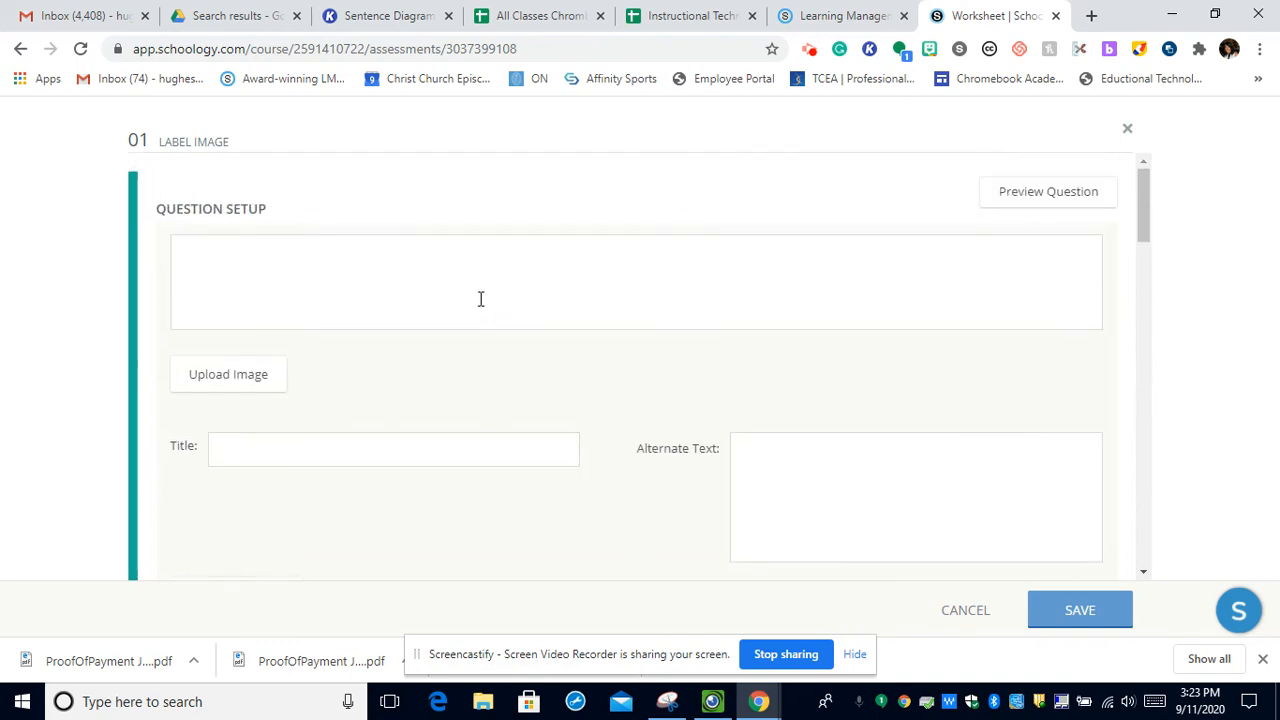
scroll(480, 298, down, 6)
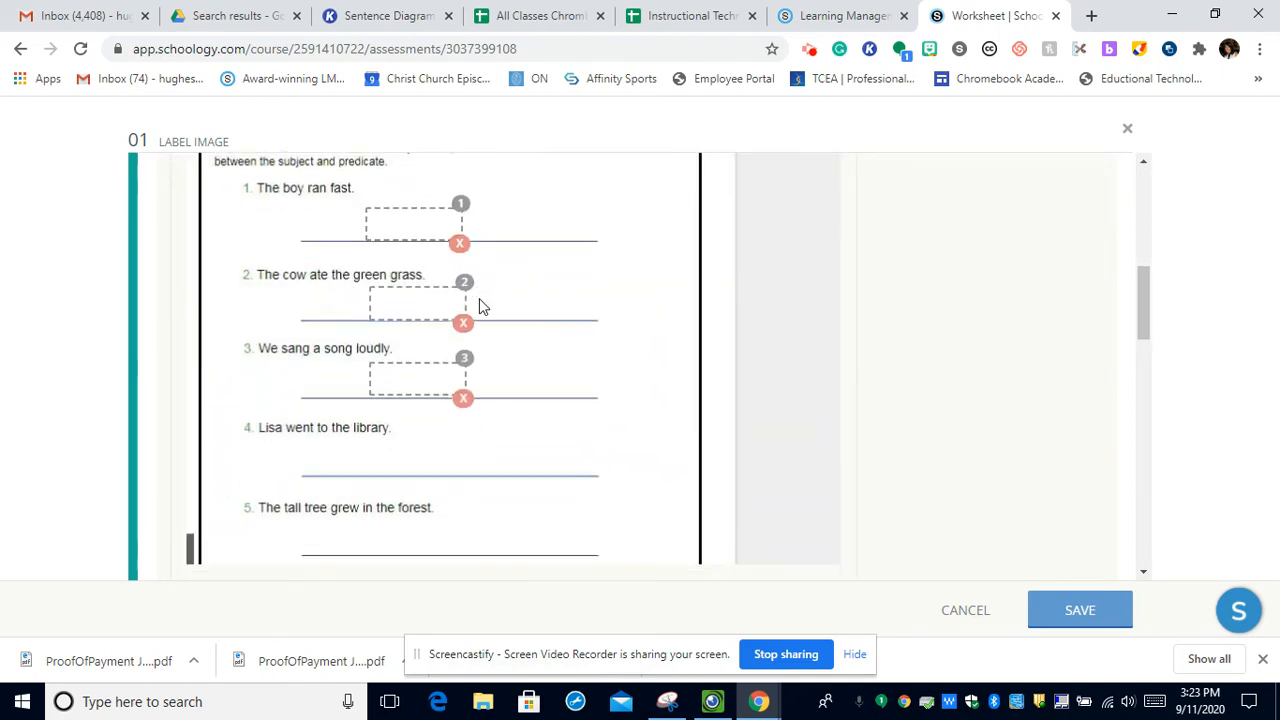
scroll(479, 305, down, 8)
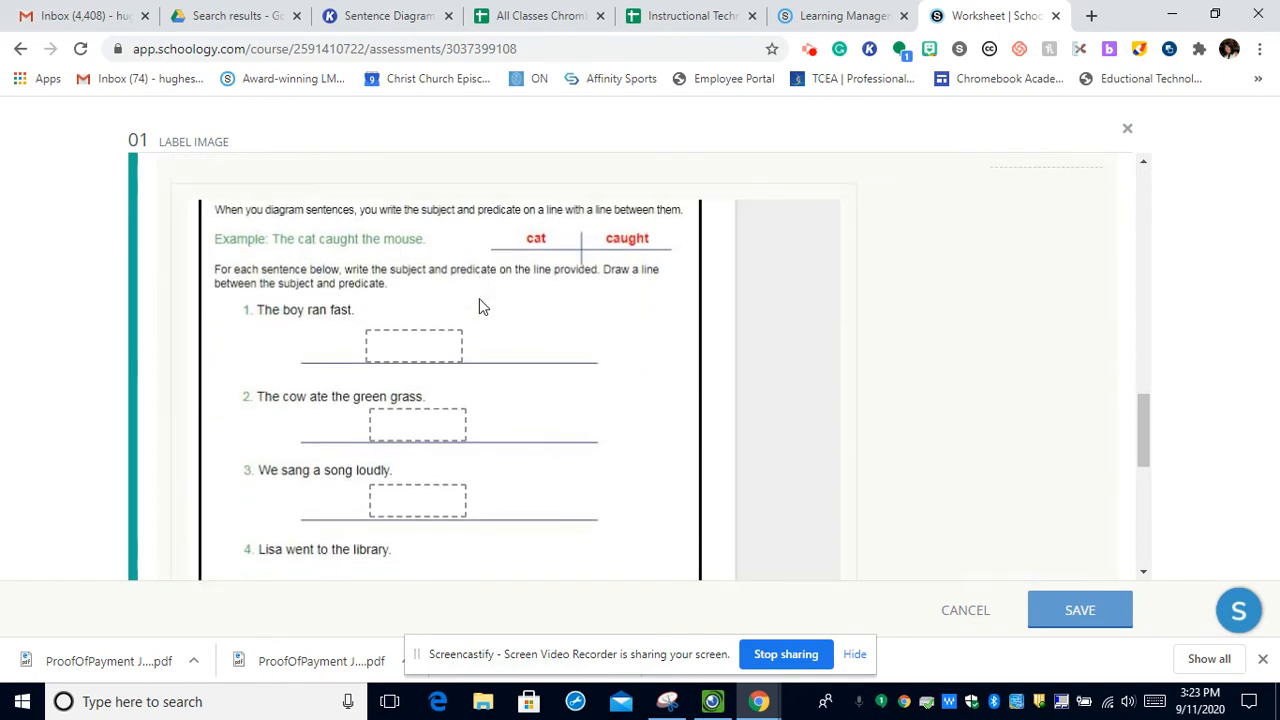
scroll(466, 394, down, 4)
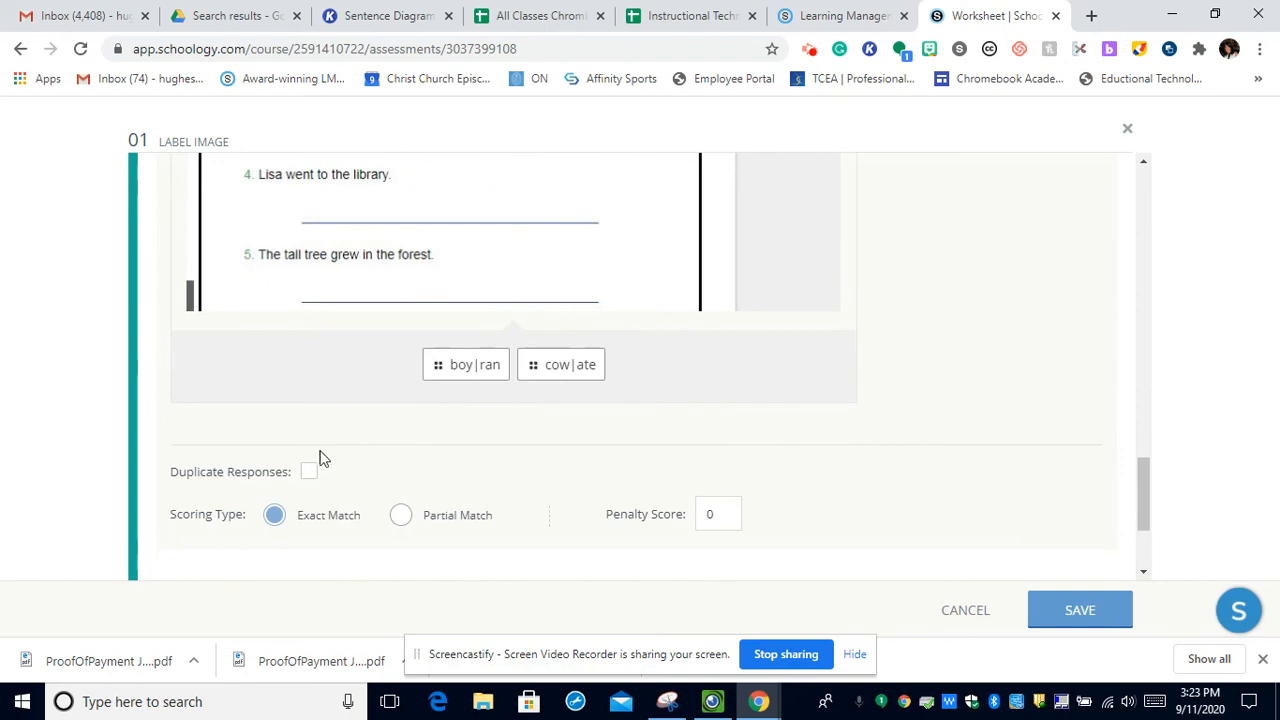
scroll(330, 432, down, 1)
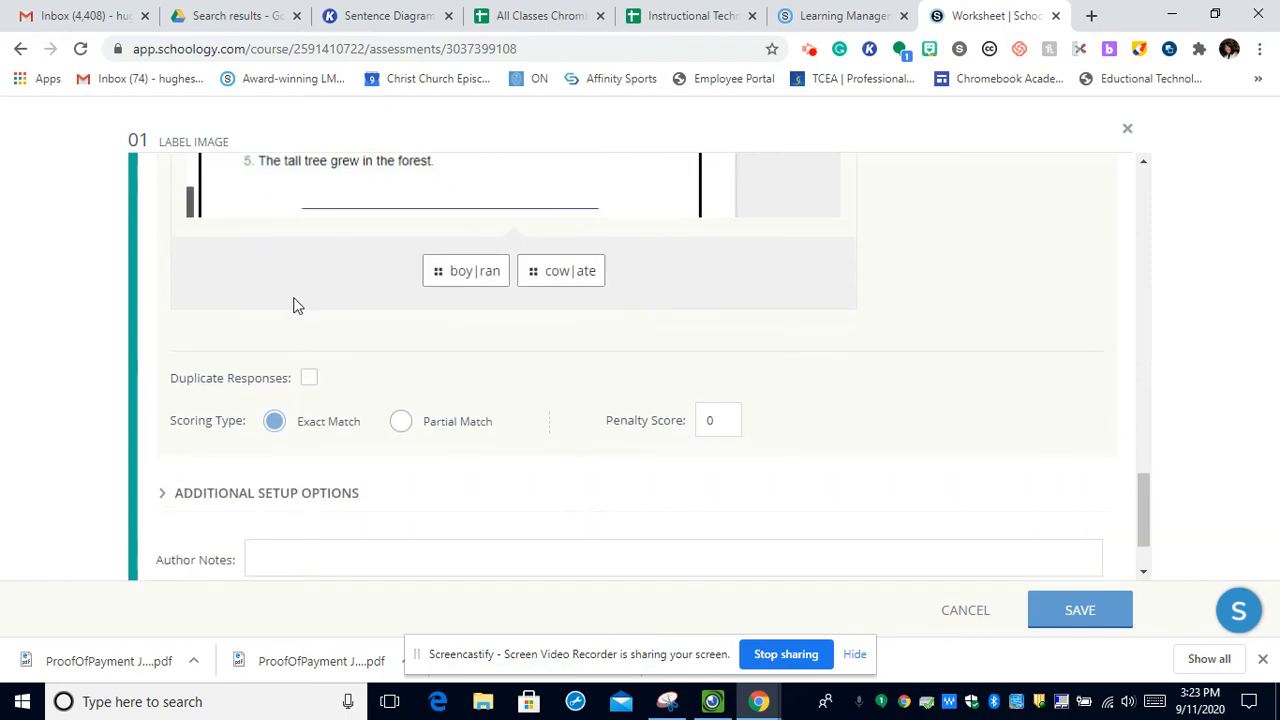
scroll(317, 280, up, 2)
scroll(437, 397, down, 1)
scroll(446, 351, up, 3)
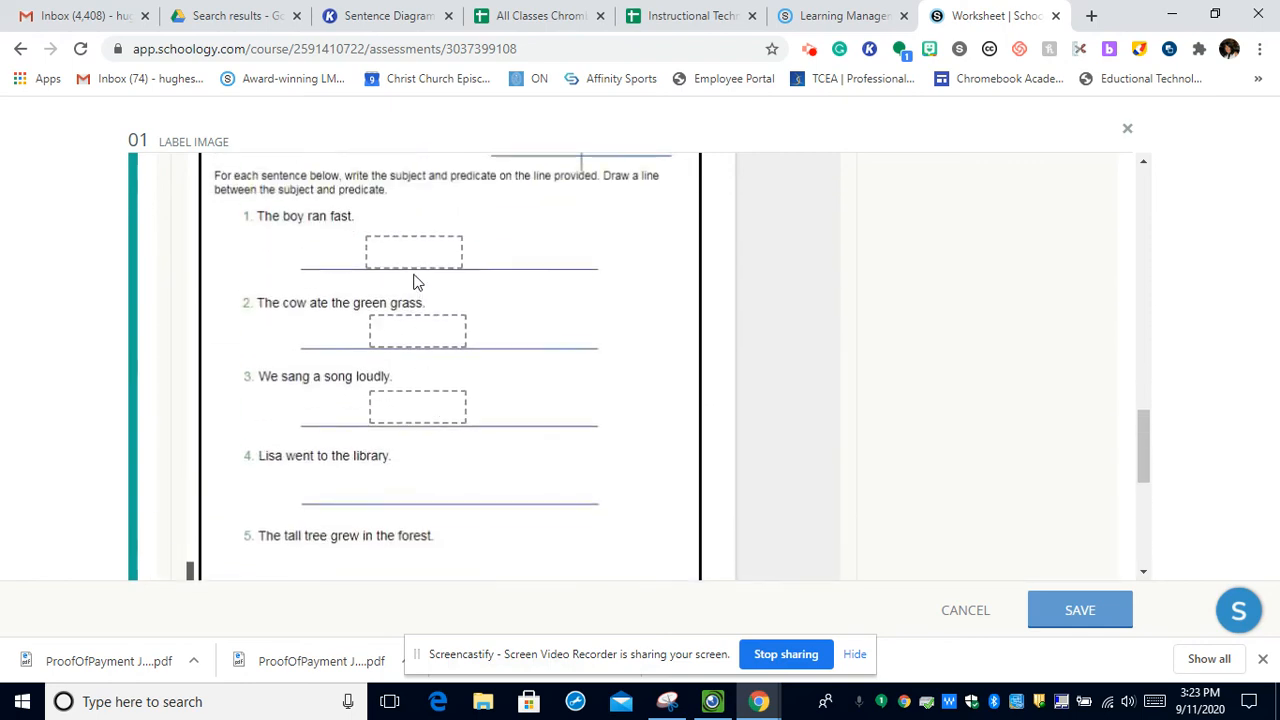
scroll(429, 437, down, 3)
scroll(453, 390, down, 1)
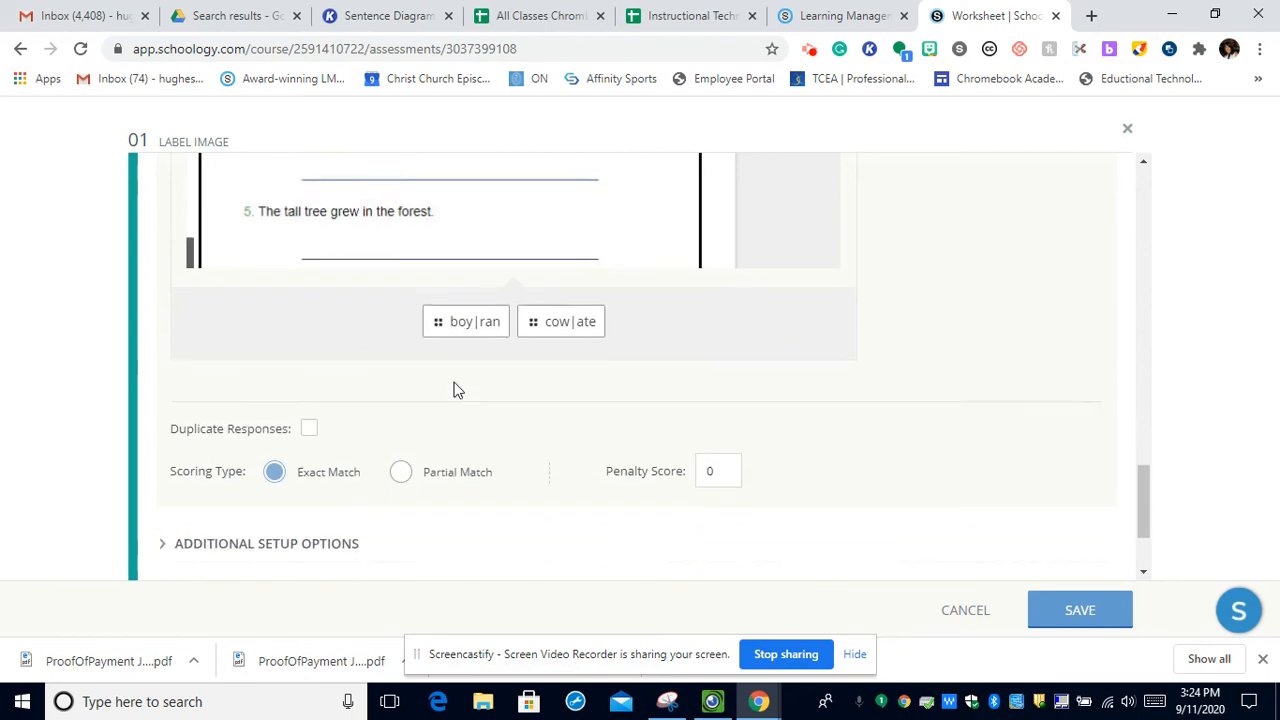
scroll(453, 390, down, 2)
scroll(451, 389, up, 7)
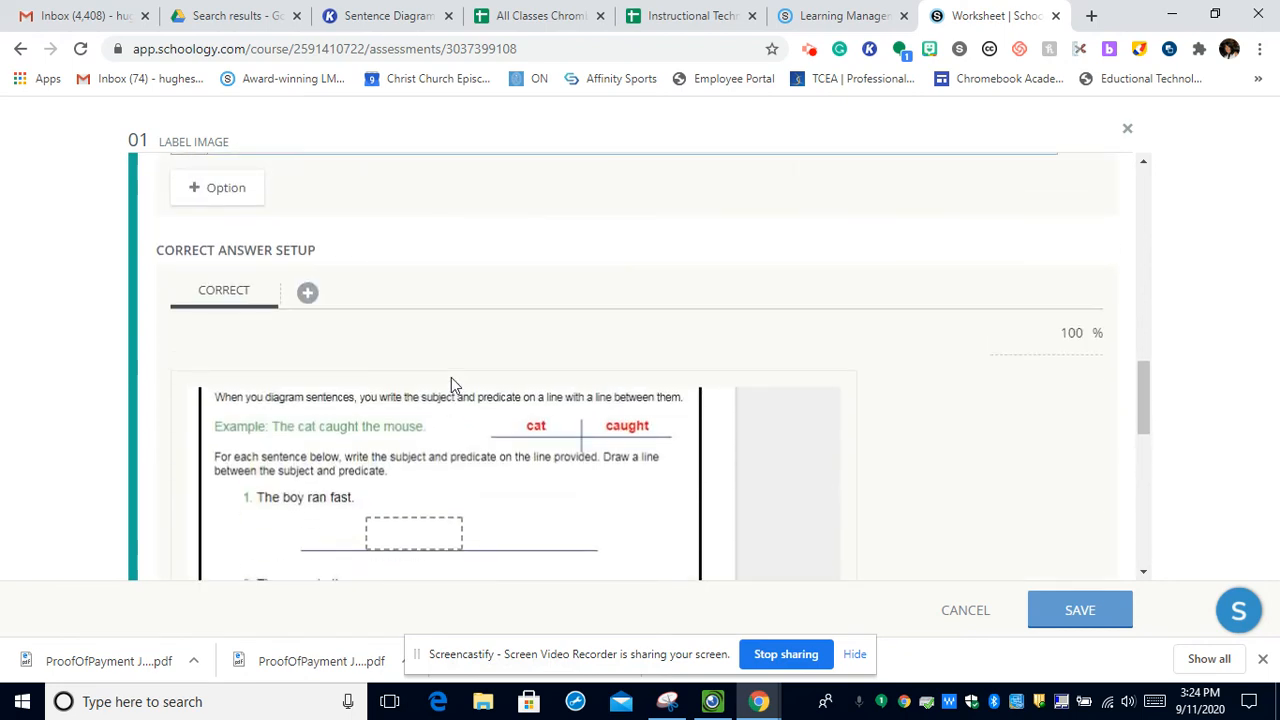
Assign "boy|ran" to the response box of sentence 1 and "cow|ate" to that of sentence 2 as the correct answers.
scroll(414, 503, down, 3)
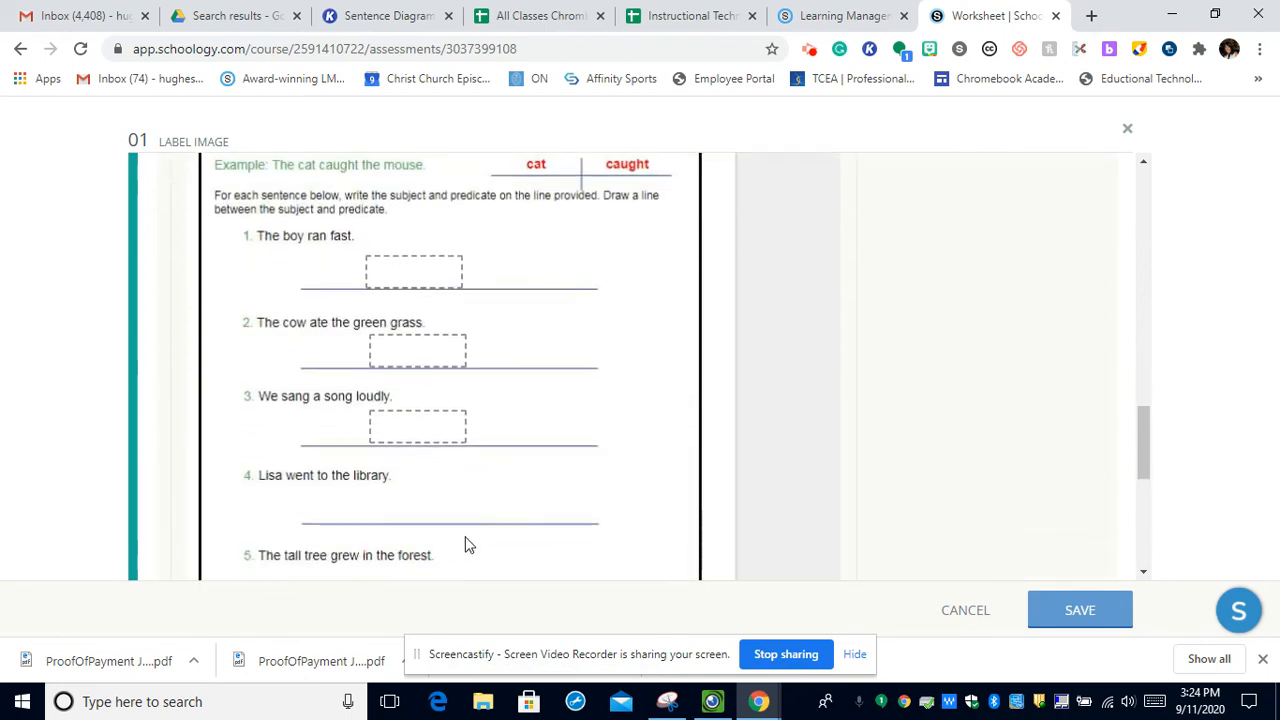
scroll(465, 544, down, 1)
drag(466, 549, 427, 282)
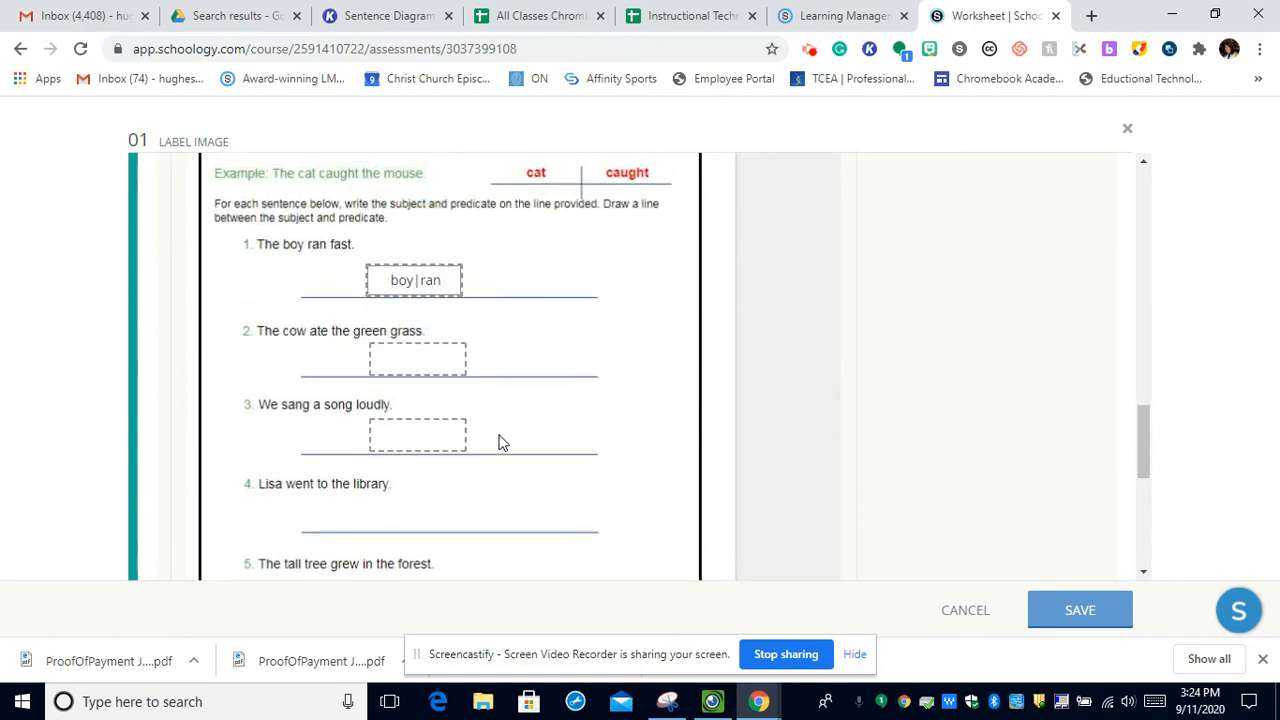
scroll(502, 443, down, 2)
drag(523, 486, 427, 324)
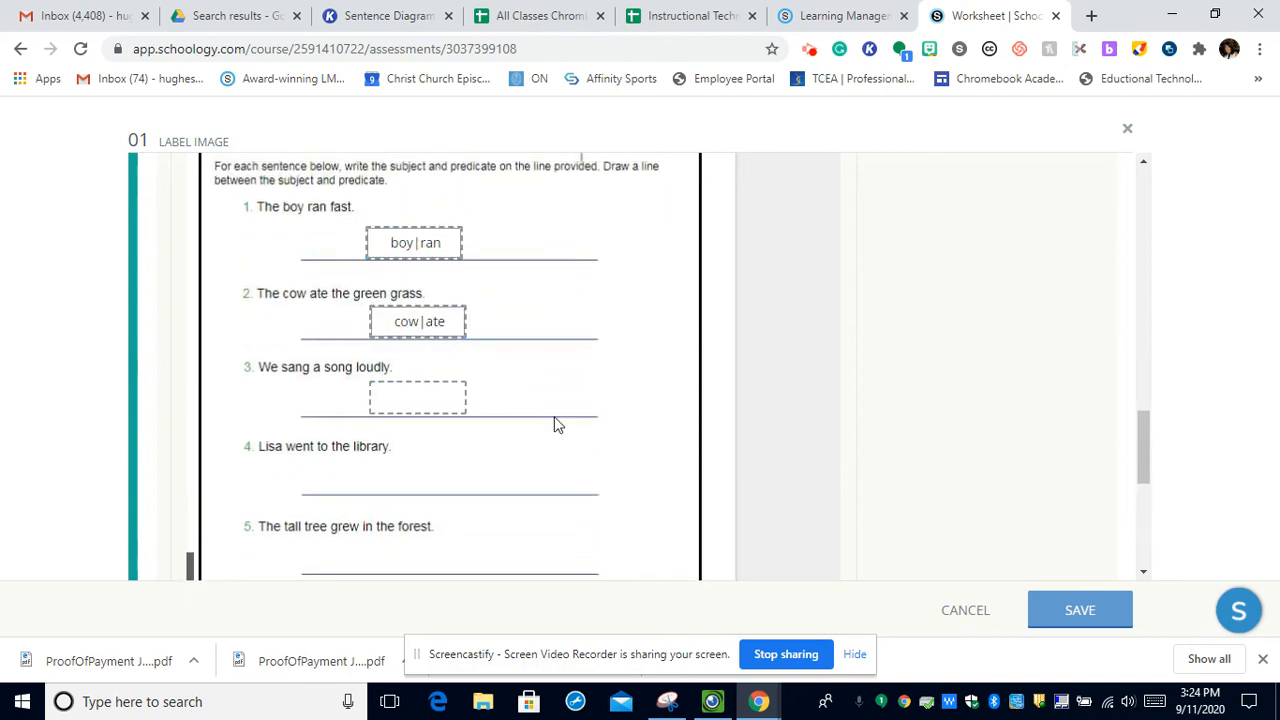
scroll(415, 434, down, 3)
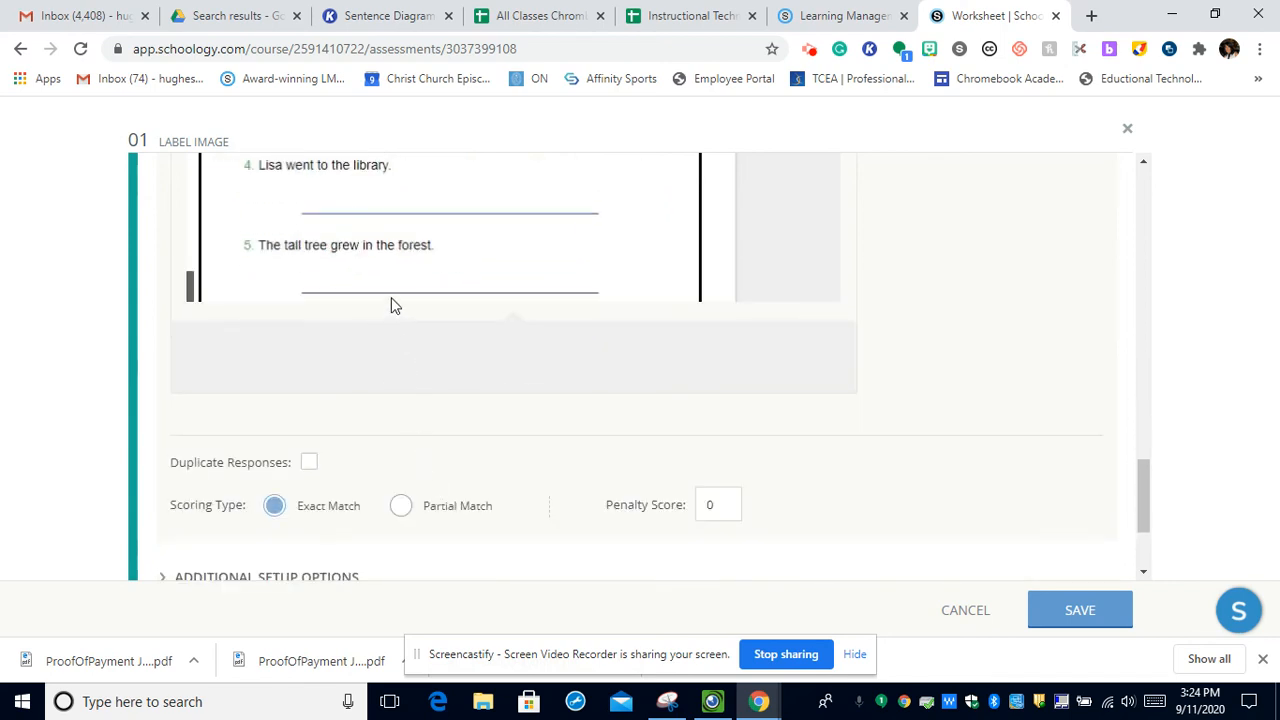
scroll(392, 305, up, 2)
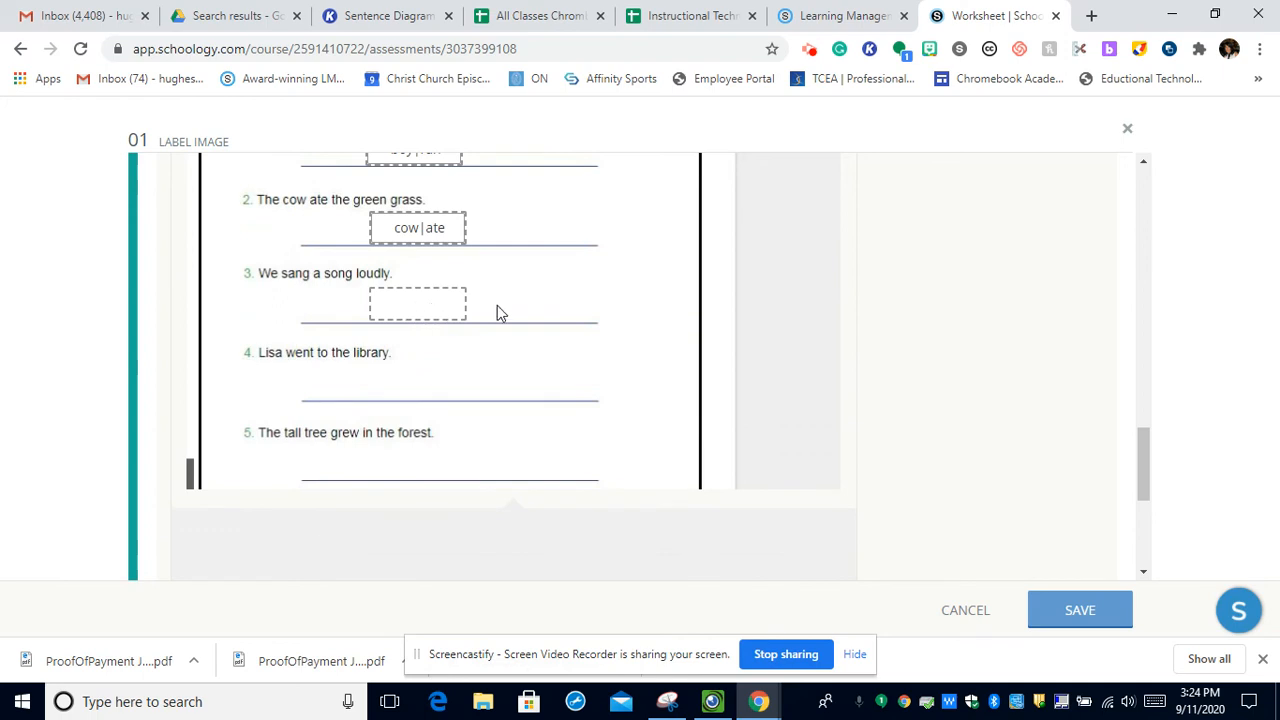
scroll(500, 313, up, 2)
scroll(500, 310, down, 8)
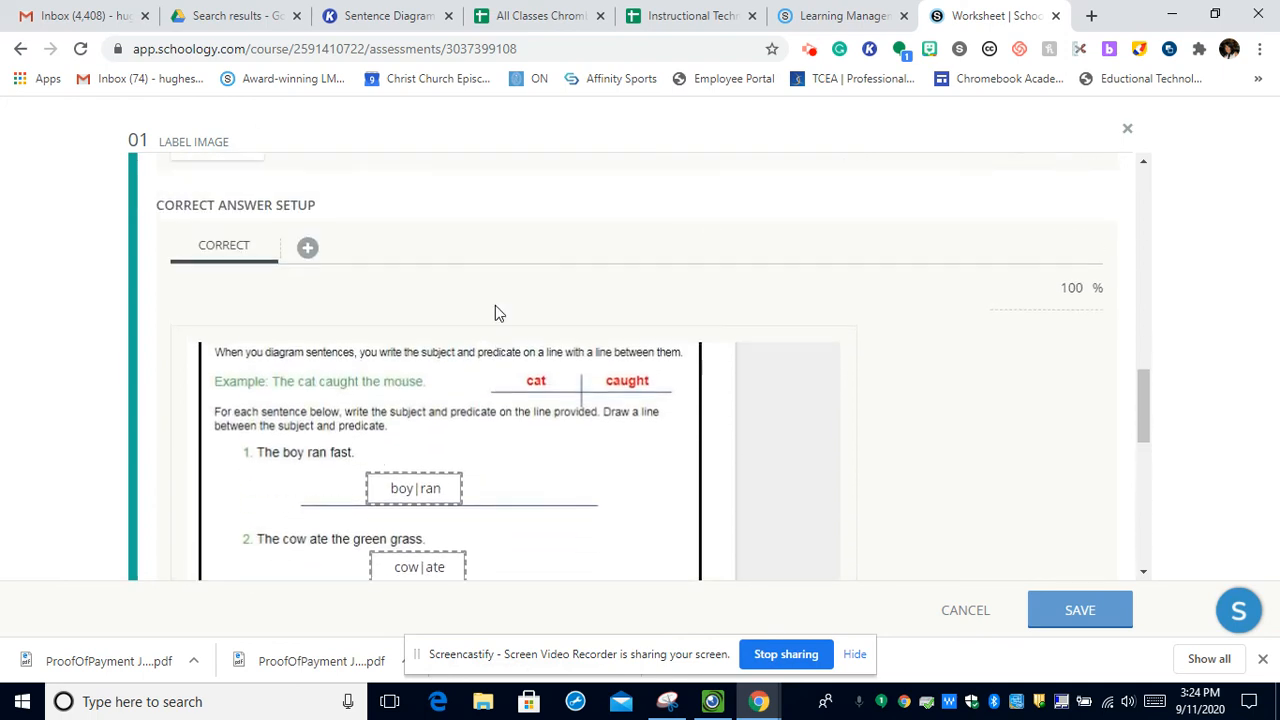
Review the Label Image question from its possible responses and image setup through the correct answer area to the scoring options.
scroll(495, 310, up, 2)
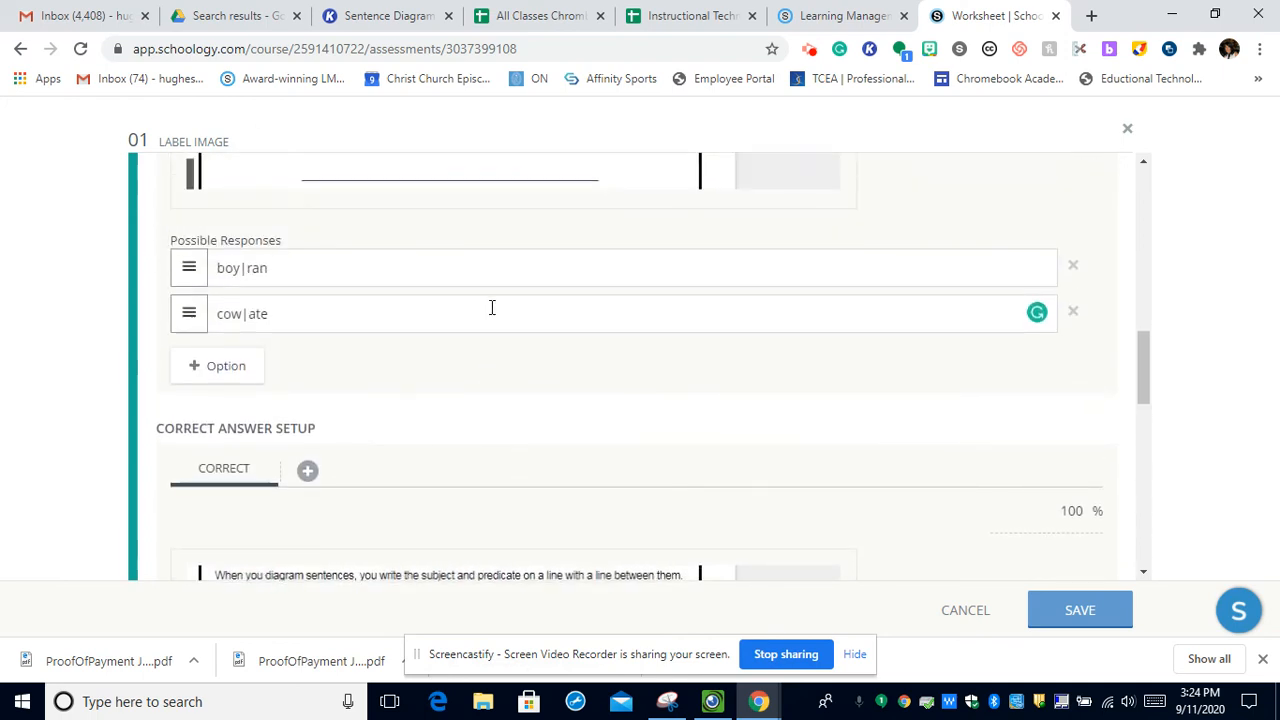
scroll(489, 310, up, 5)
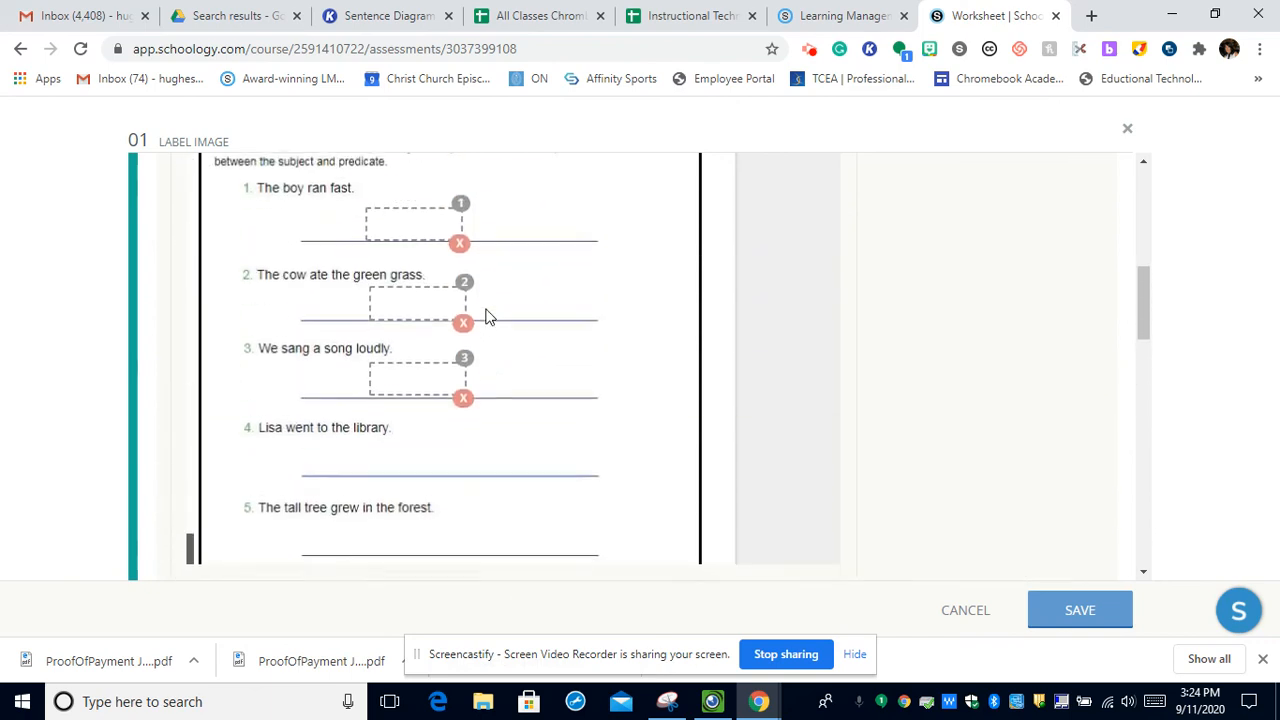
scroll(358, 278, up, 2)
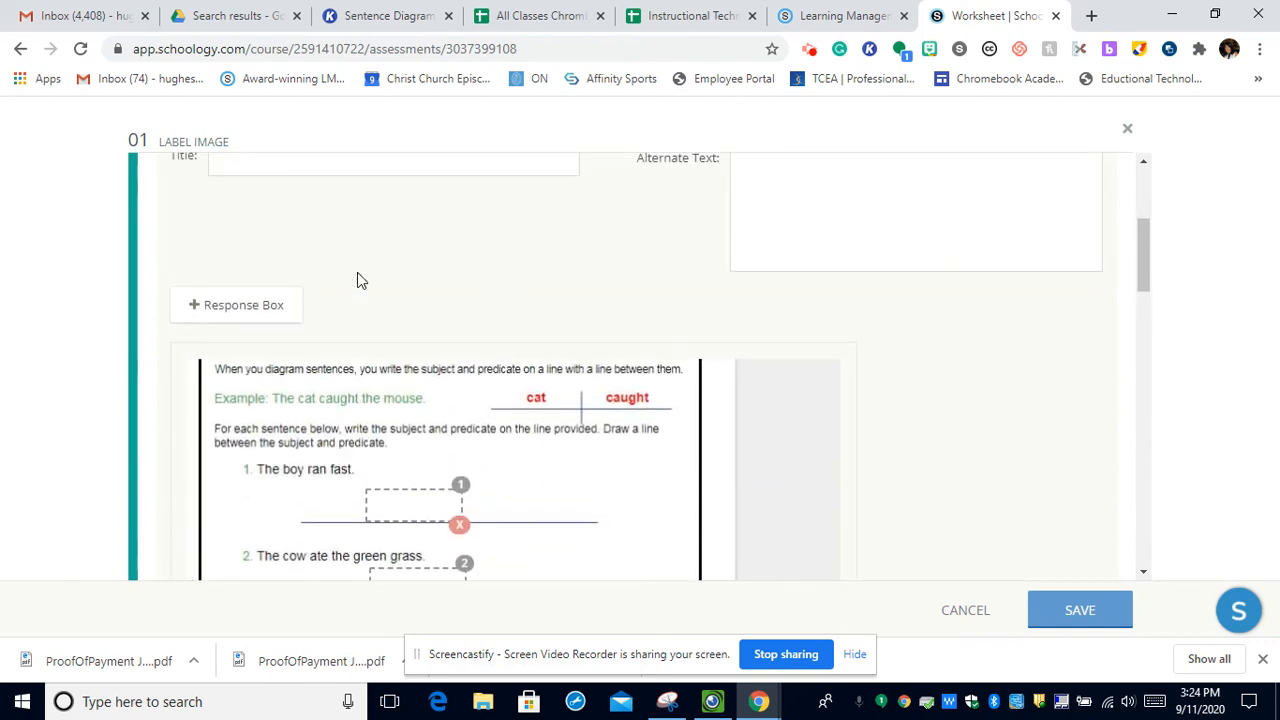
scroll(290, 390, up, 3)
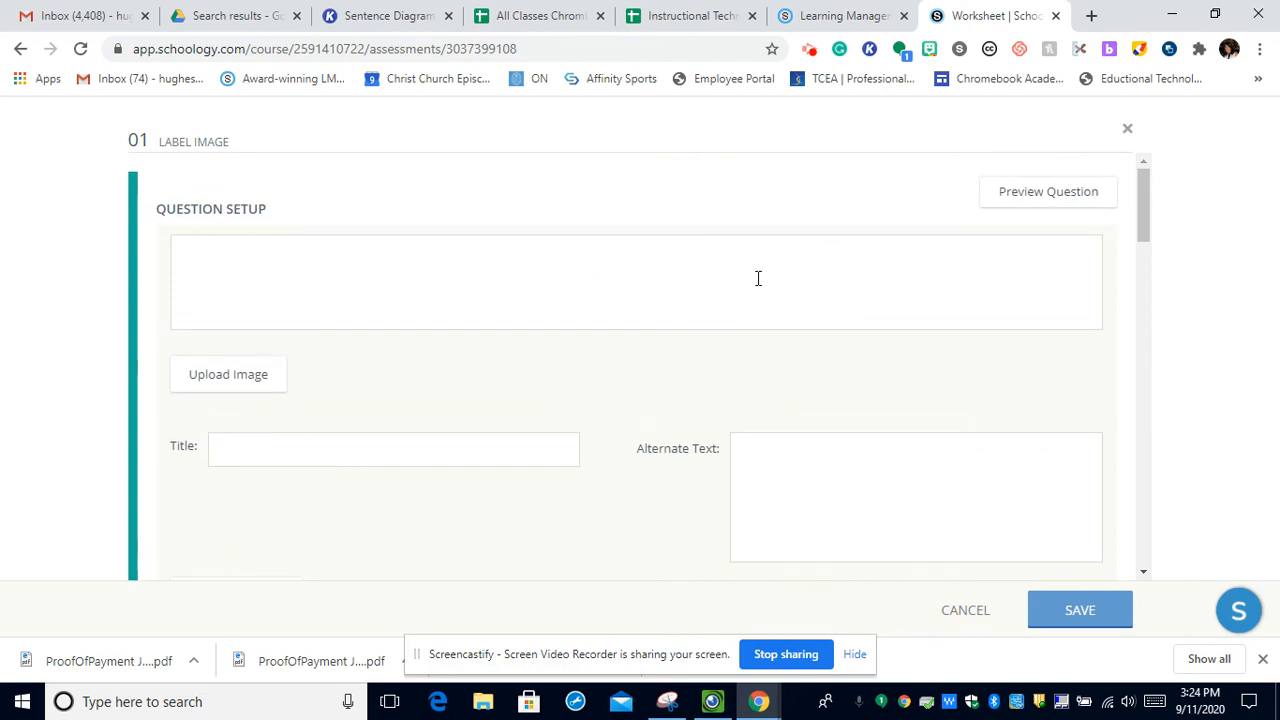
scroll(517, 274, down, 3)
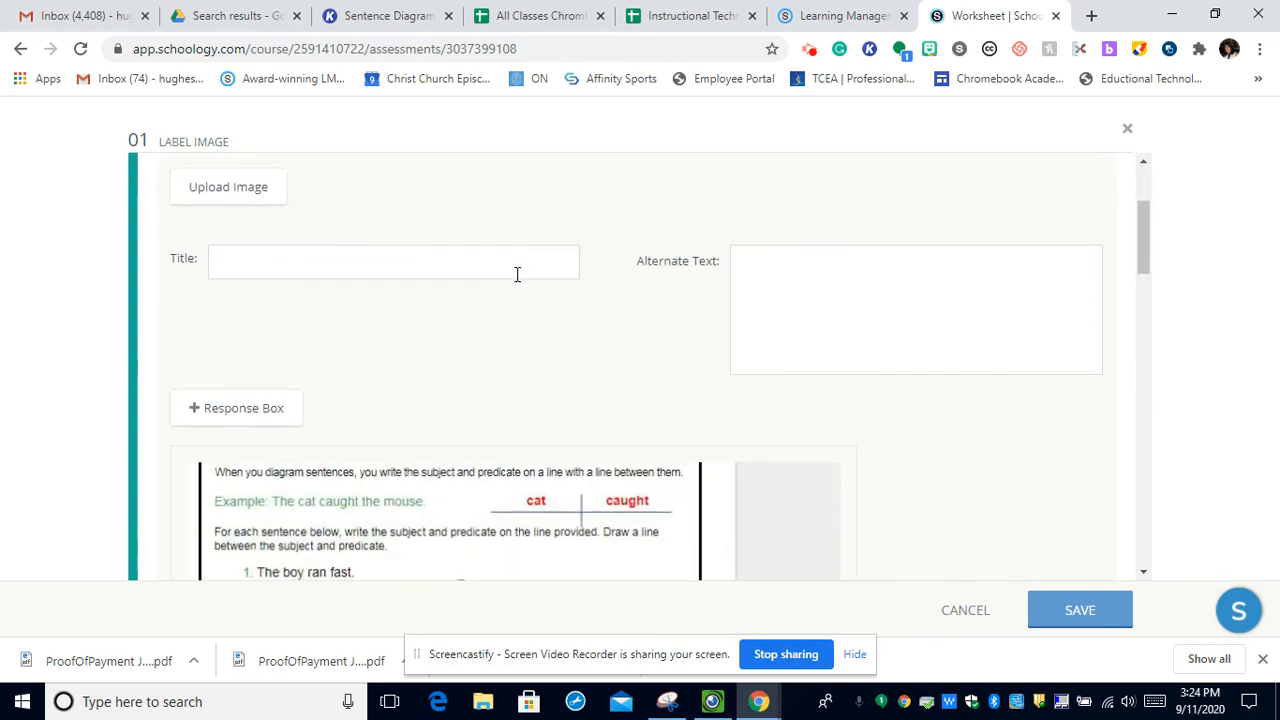
scroll(517, 283, down, 2)
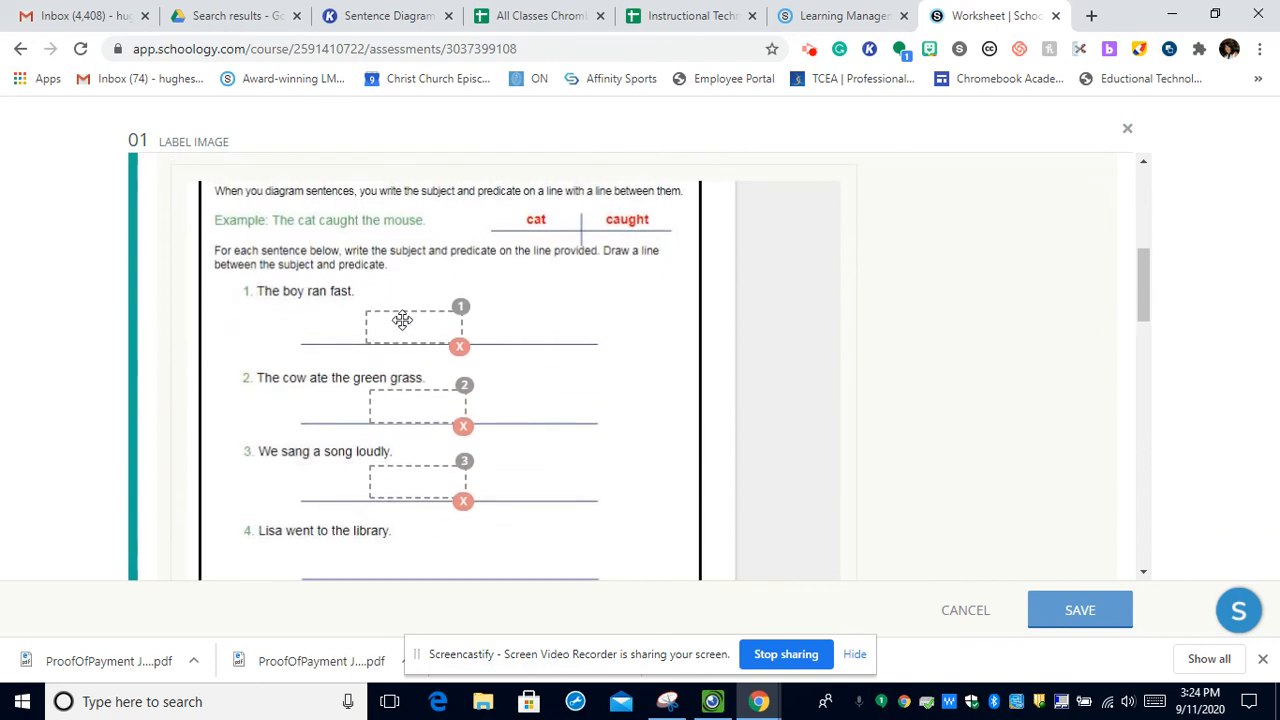
scroll(409, 325, down, 5)
scroll(405, 328, down, 4)
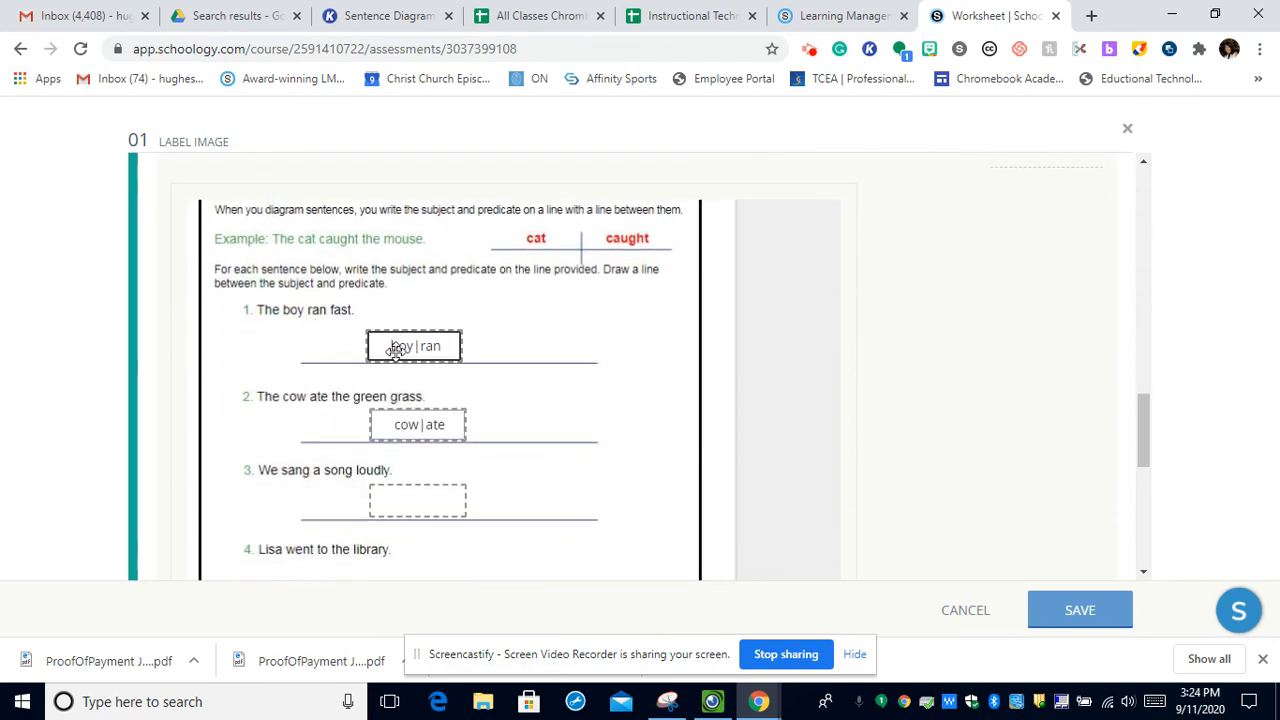
scroll(395, 350, down, 4)
scroll(395, 357, down, 2)
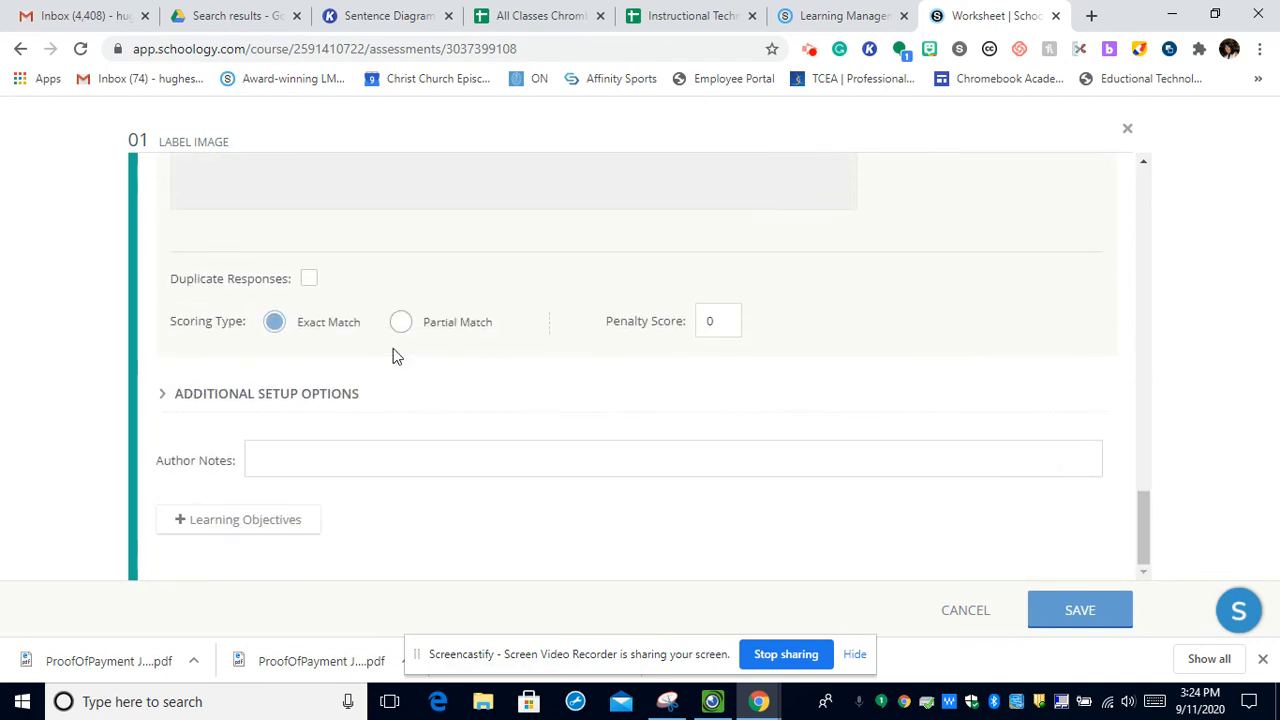
Try to save the Label Image question and check the correct answer setup for response boxes that lack an answer.
click(1085, 609)
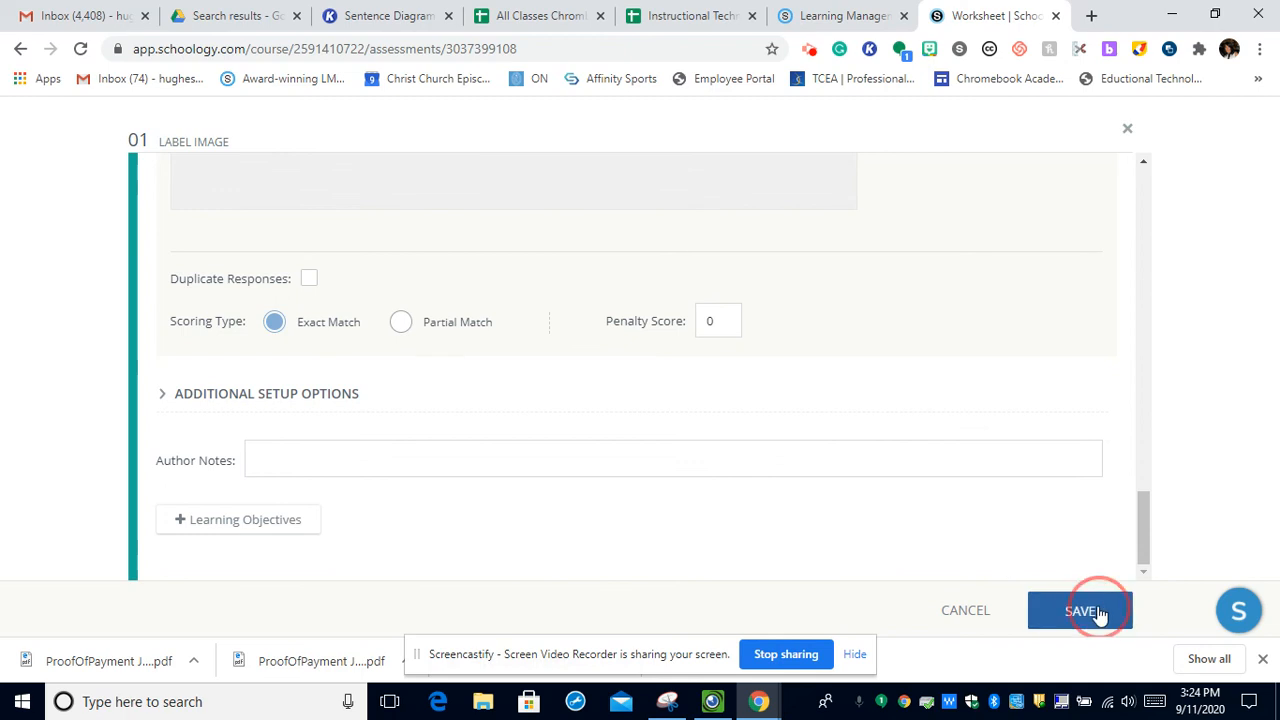
scroll(753, 453, up, 3)
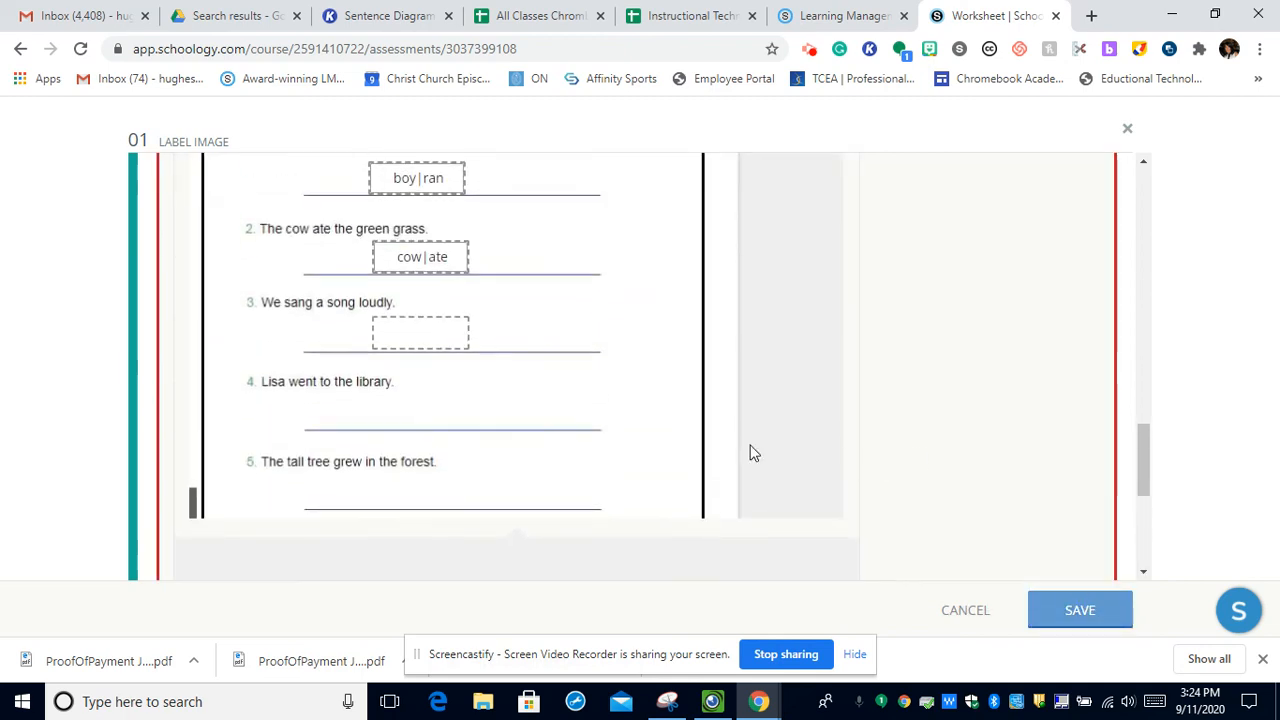
scroll(742, 376, down, 2)
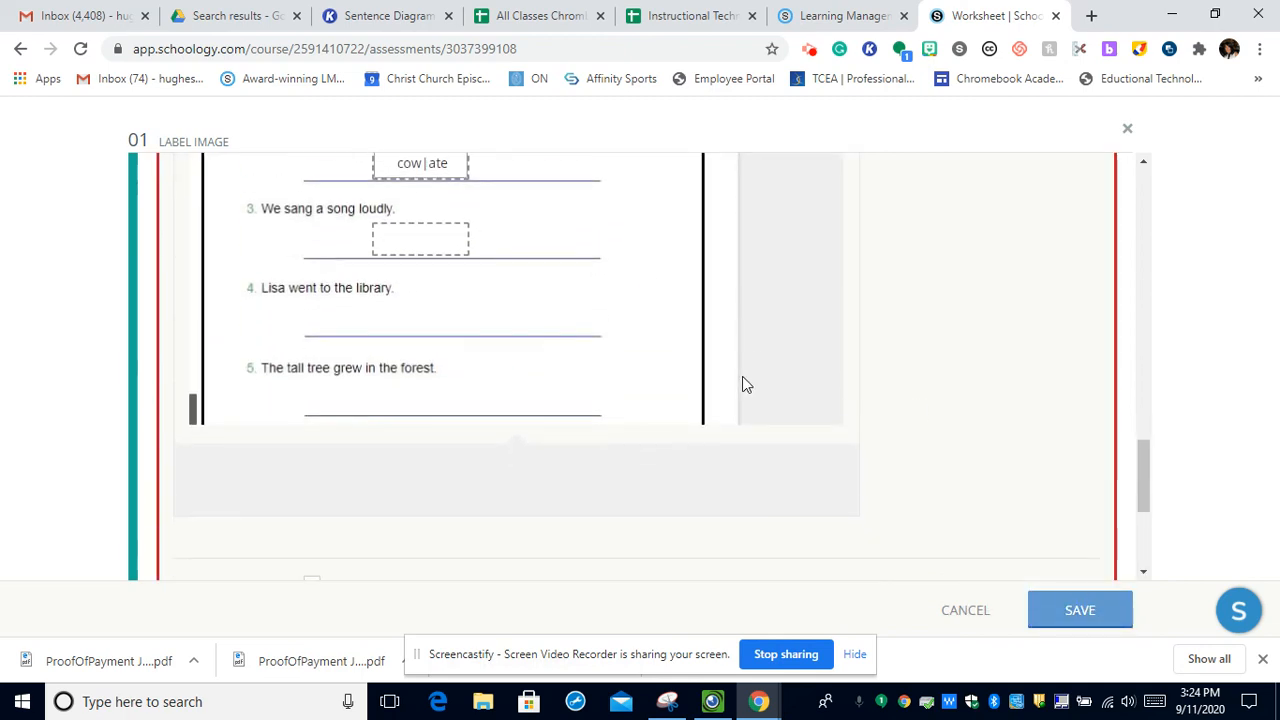
scroll(742, 376, up, 5)
scroll(742, 376, down, 2)
scroll(728, 397, down, 1)
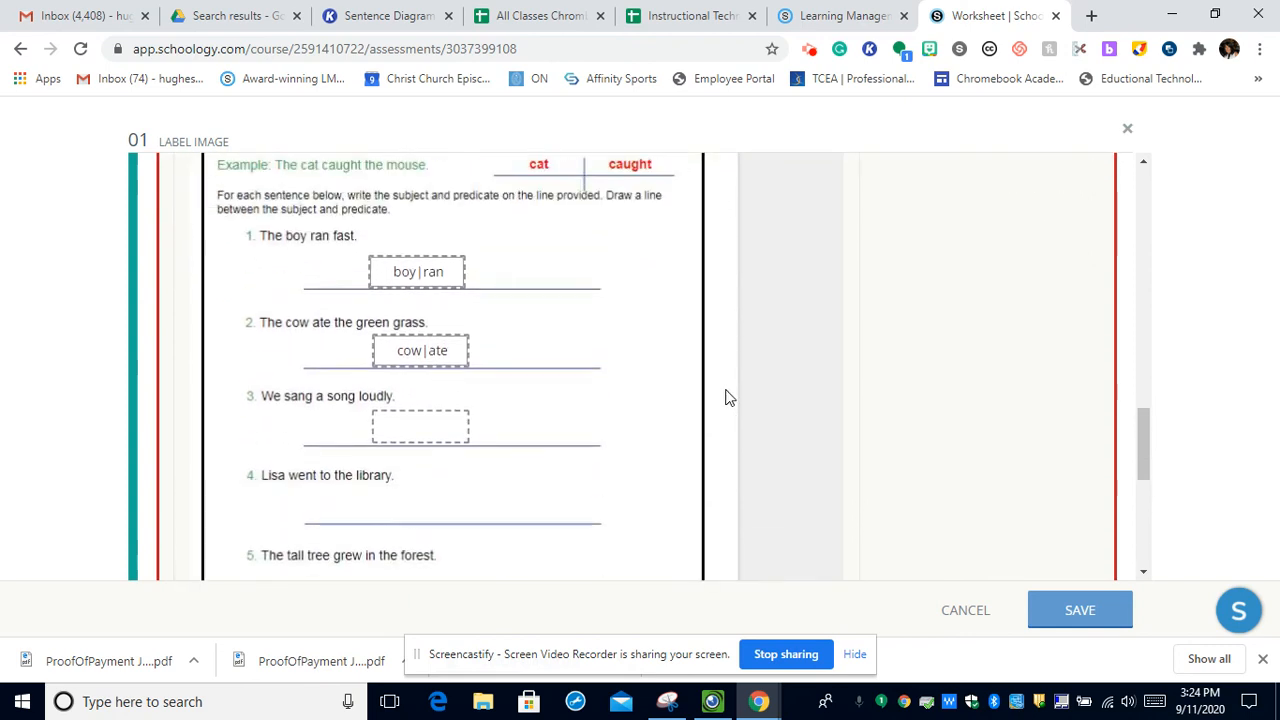
scroll(728, 397, up, 2)
scroll(728, 397, up, 3)
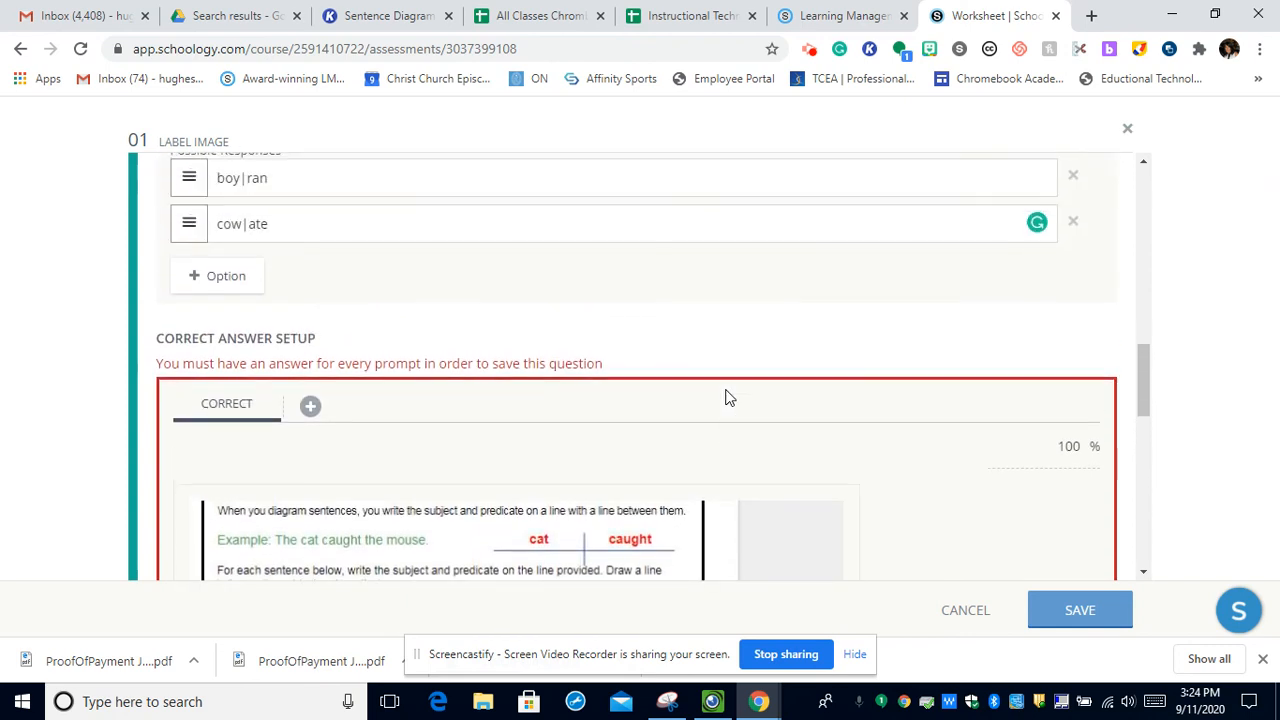
scroll(726, 394, down, 2)
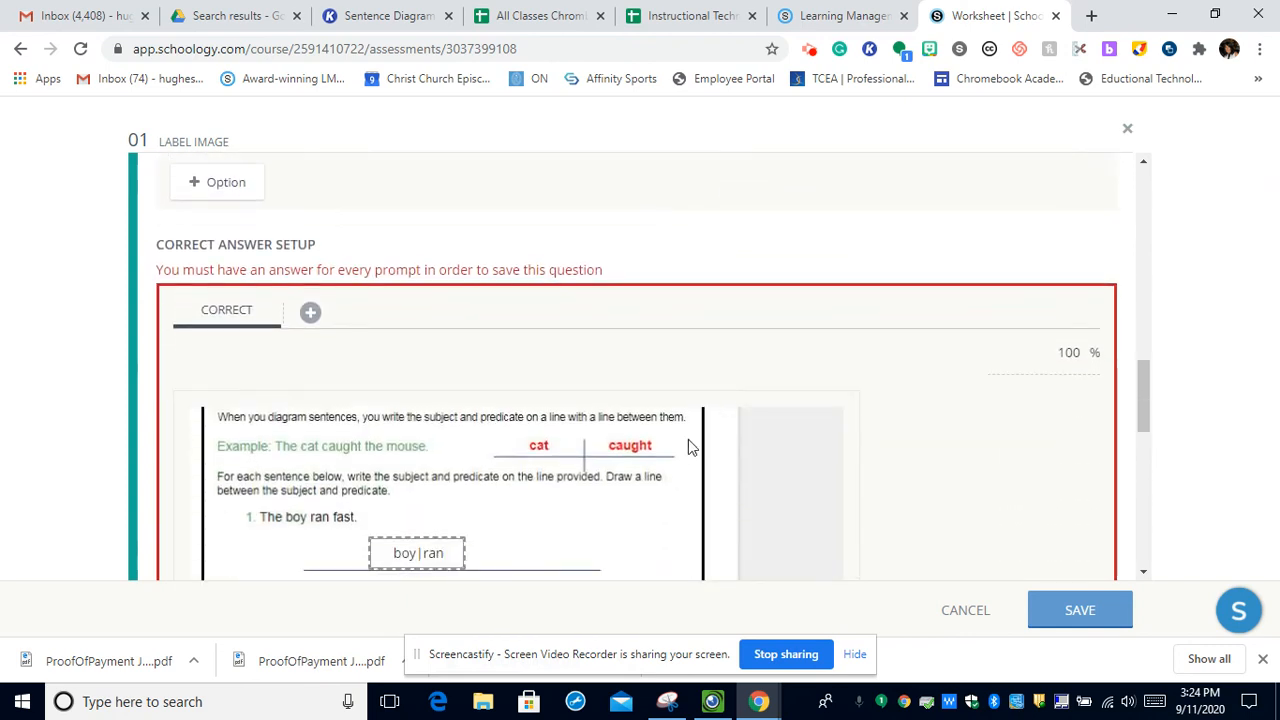
scroll(692, 438, down, 1)
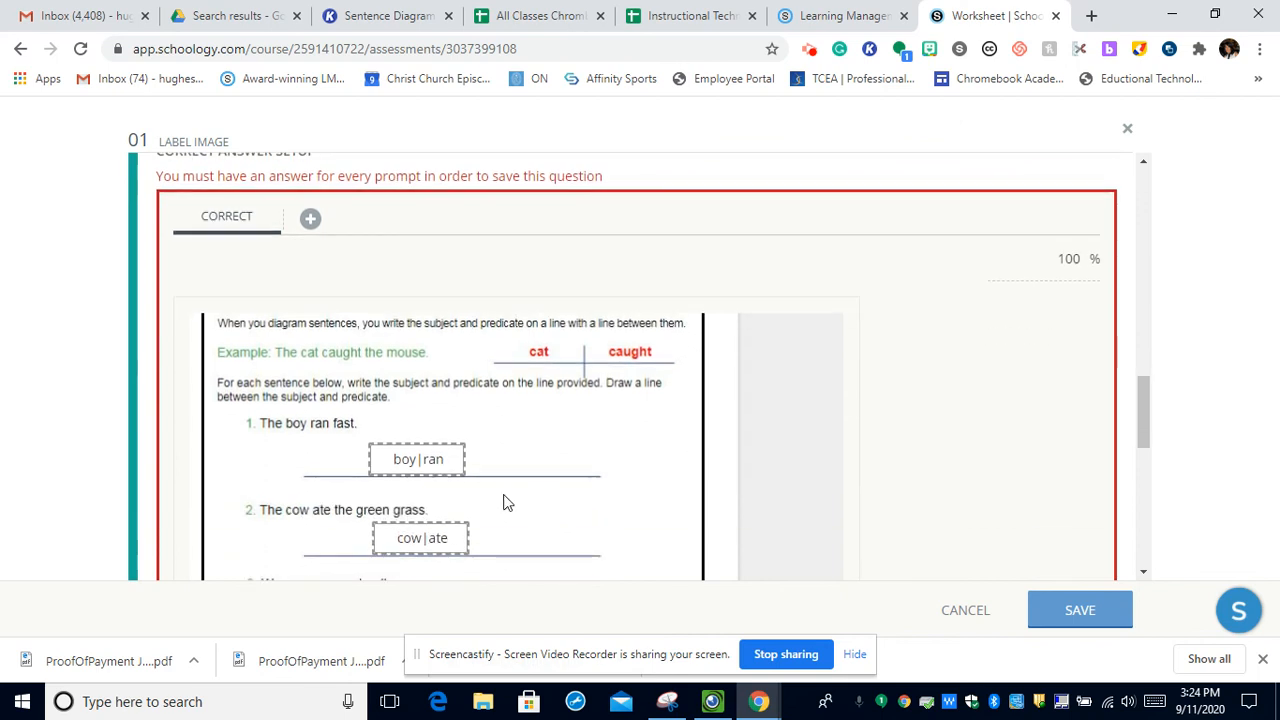
scroll(420, 538, down, 1)
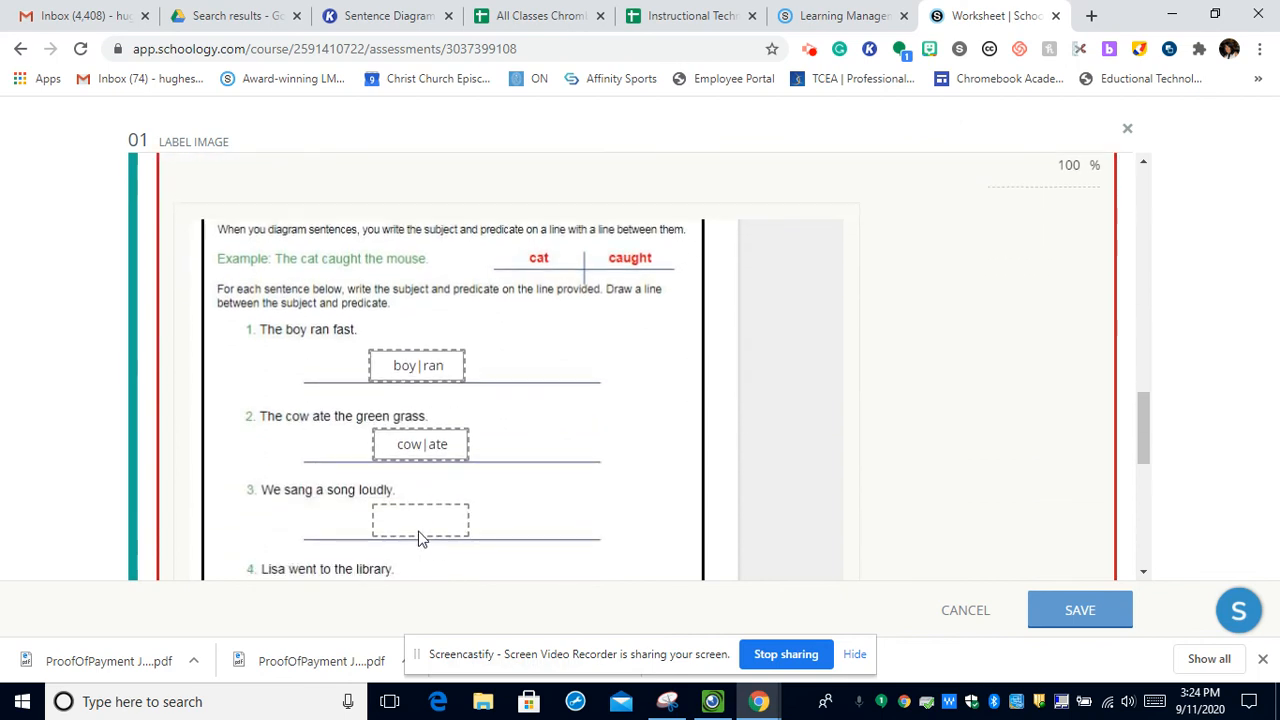
scroll(418, 530, down, 1)
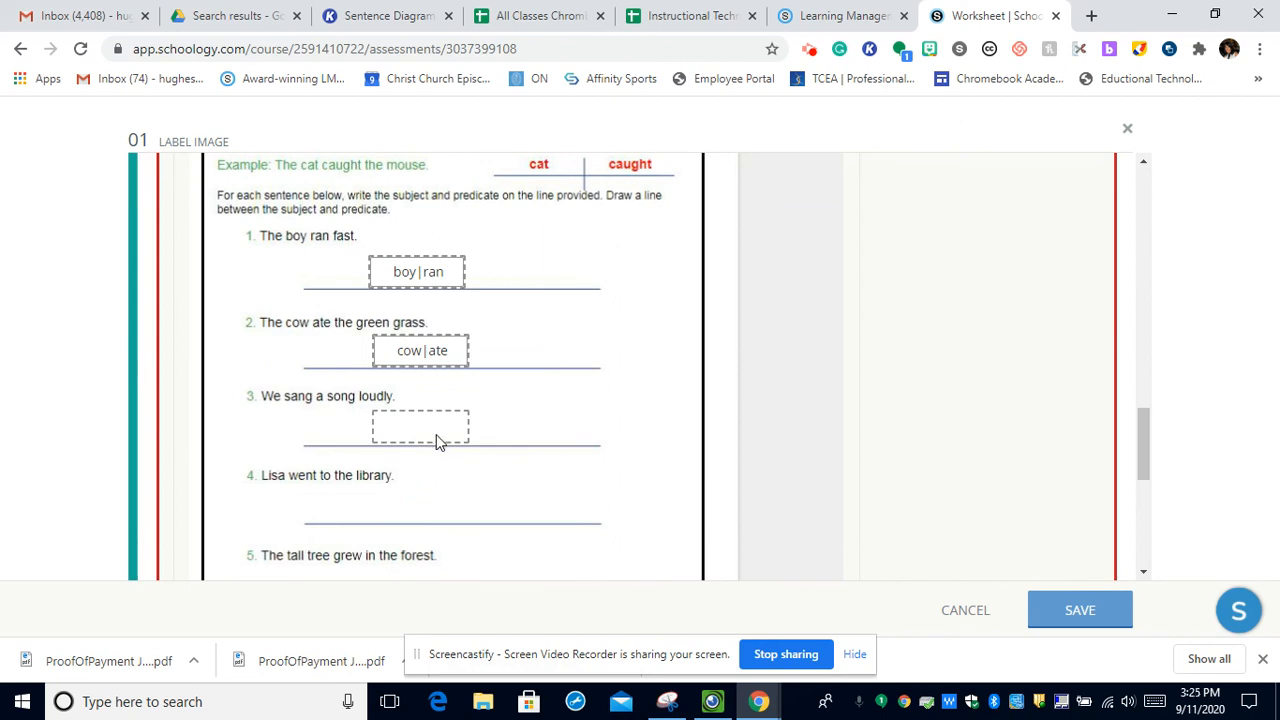
scroll(490, 445, down, 1)
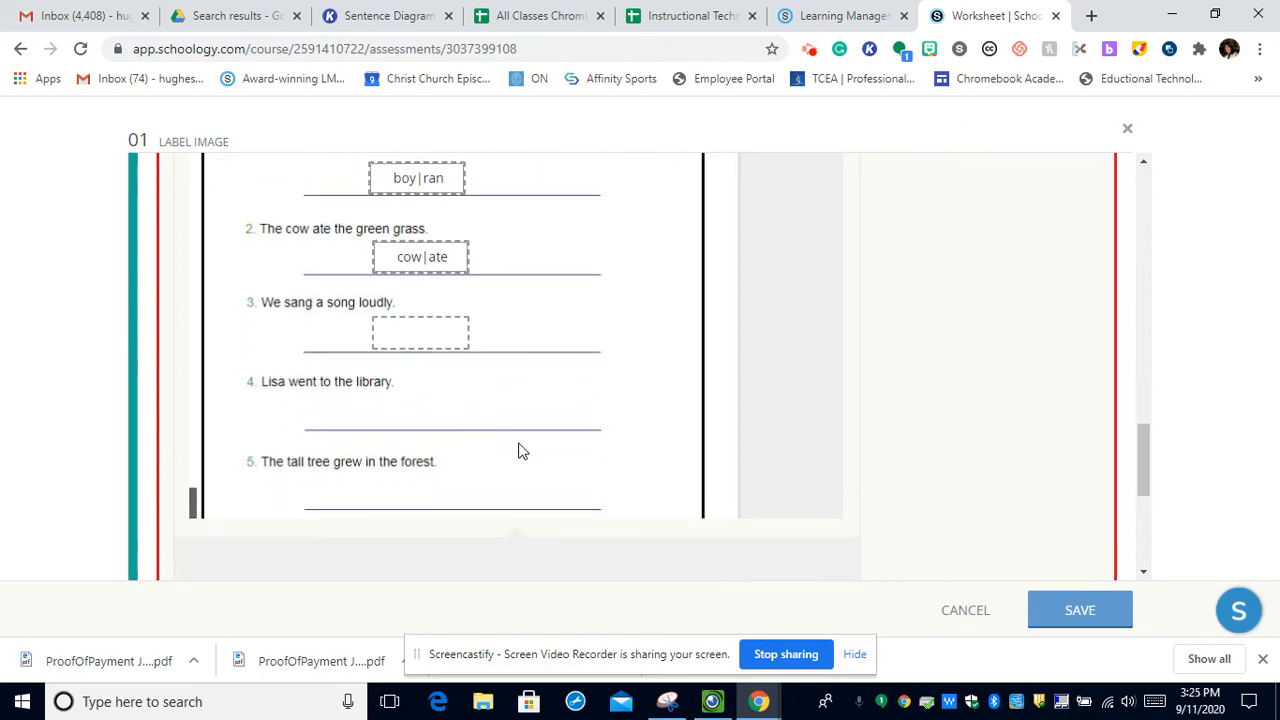